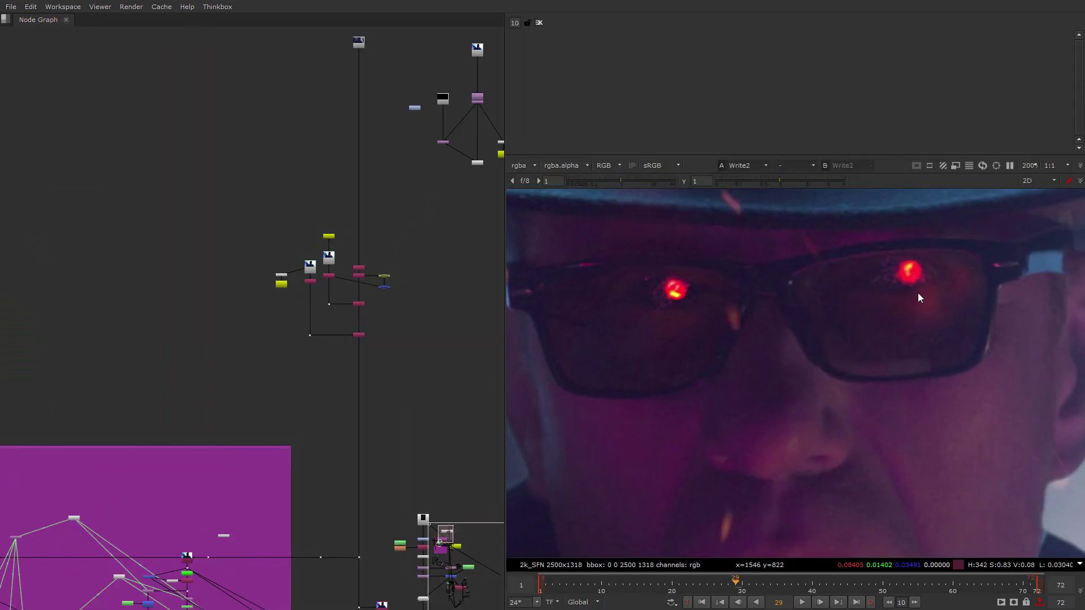
# Display the output of the ShuffleCopy2 node that creates the SOURCE_denoised channel
pyautogui.moveTo(917, 293); pyautogui.dragTo(894, 328, button='middle')
pyautogui.scroll(-6, 895, 328)
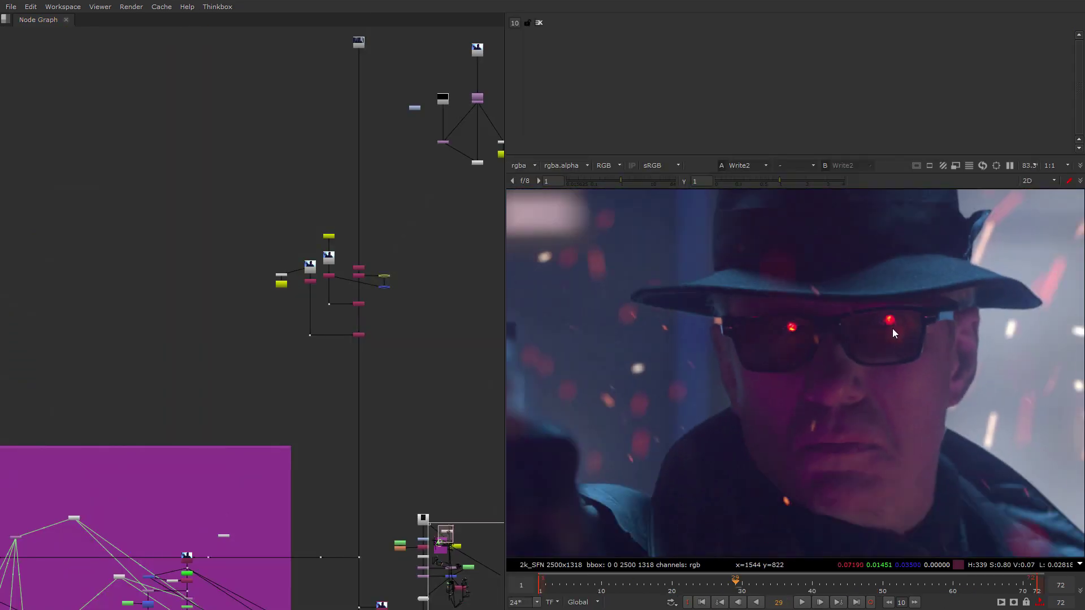
pyautogui.moveTo(325, 311); pyautogui.dragTo(230, 380, button='middle')
pyautogui.scroll(6, 268, 380)
pyautogui.click(255, 456)
pyautogui.press('1')
pyautogui.click(316, 442)
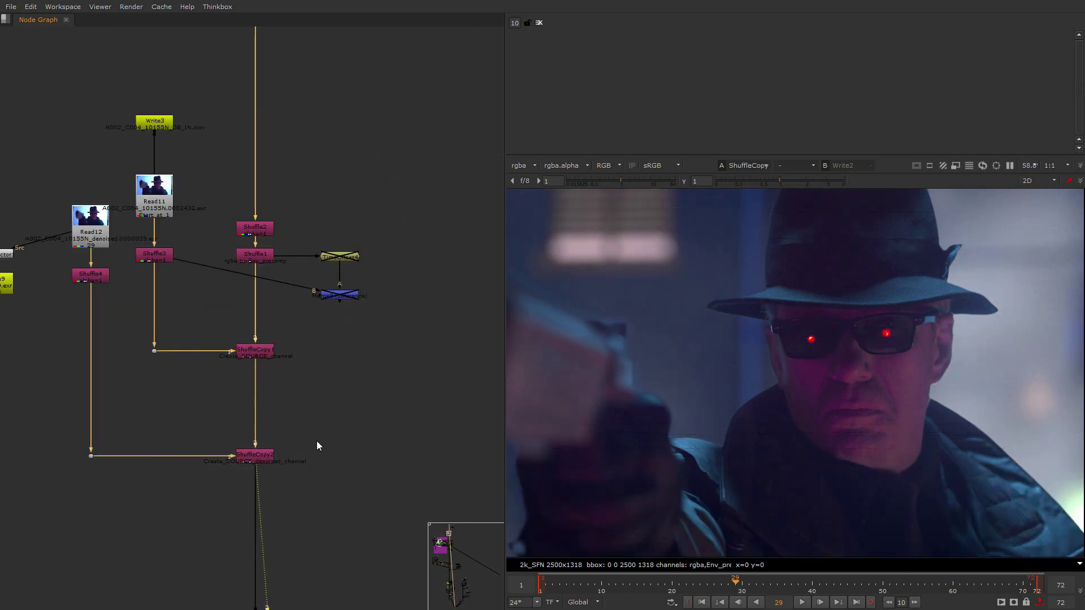
# Examine the red glowing eyes behind the sunglasses up close in the ShuffleCopy2 output
pyautogui.moveTo(316, 442); pyautogui.dragTo(312, 515, button='middle')
pyautogui.scroll(3, 917, 316)
pyautogui.scroll(3, 862, 355)
pyautogui.moveTo(926, 324); pyautogui.dragTo(868, 318, button='middle')
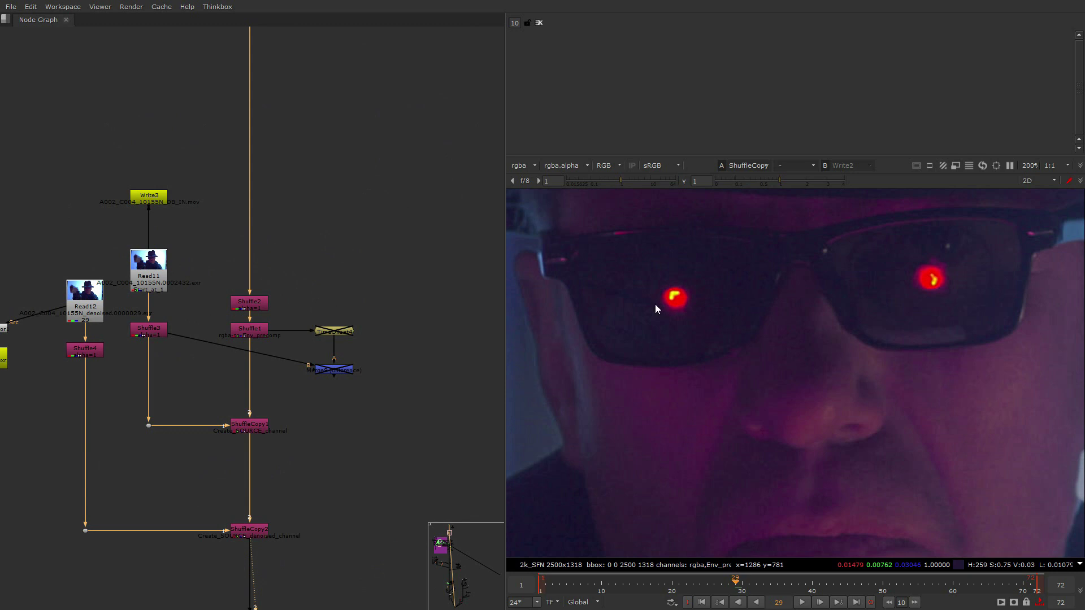
pyautogui.moveTo(982, 272); pyautogui.dragTo(869, 272, button='middle')
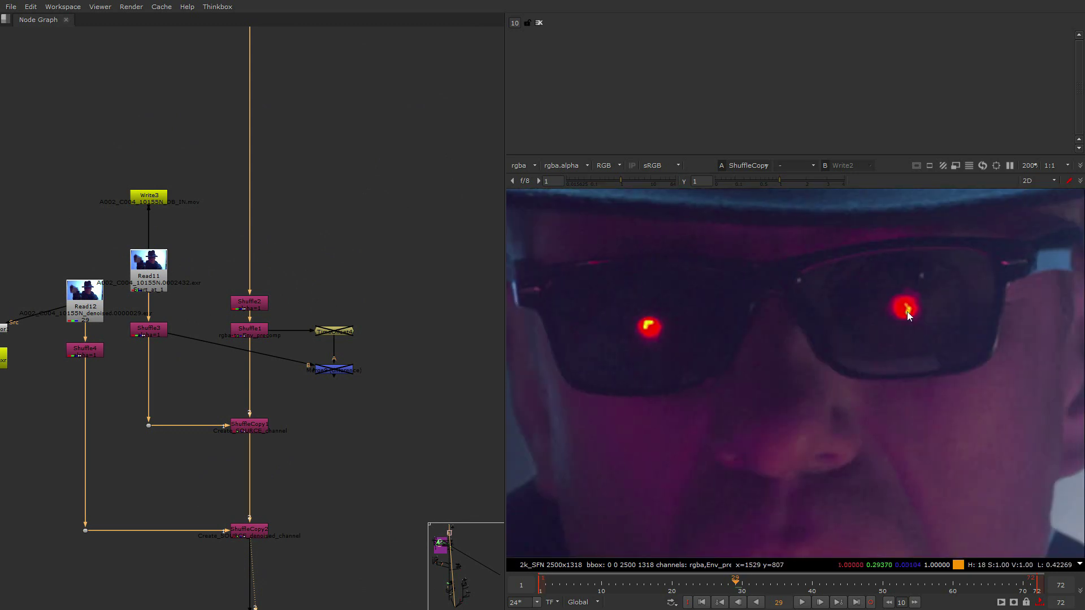
pyautogui.scroll(-6, 303, 493)
# Display the output of Dot10 on the main pipe beside the Eyes backdrop
pyautogui.moveTo(284, 481); pyautogui.dragTo(308, 304, button='middle')
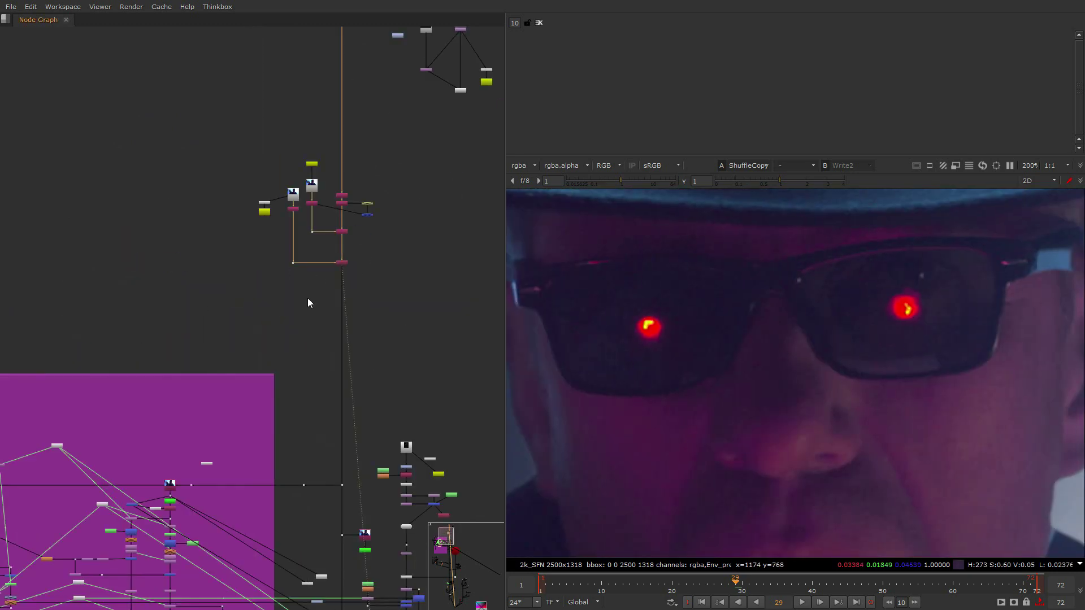
pyautogui.scroll(-1, 308, 303)
pyautogui.moveTo(345, 424); pyautogui.dragTo(368, 165, button='middle')
pyautogui.scroll(3, 362, 189)
pyautogui.click(360, 194)
pyautogui.press('1')
pyautogui.moveTo(323, 242); pyautogui.dragTo(289, 278, button='middle')
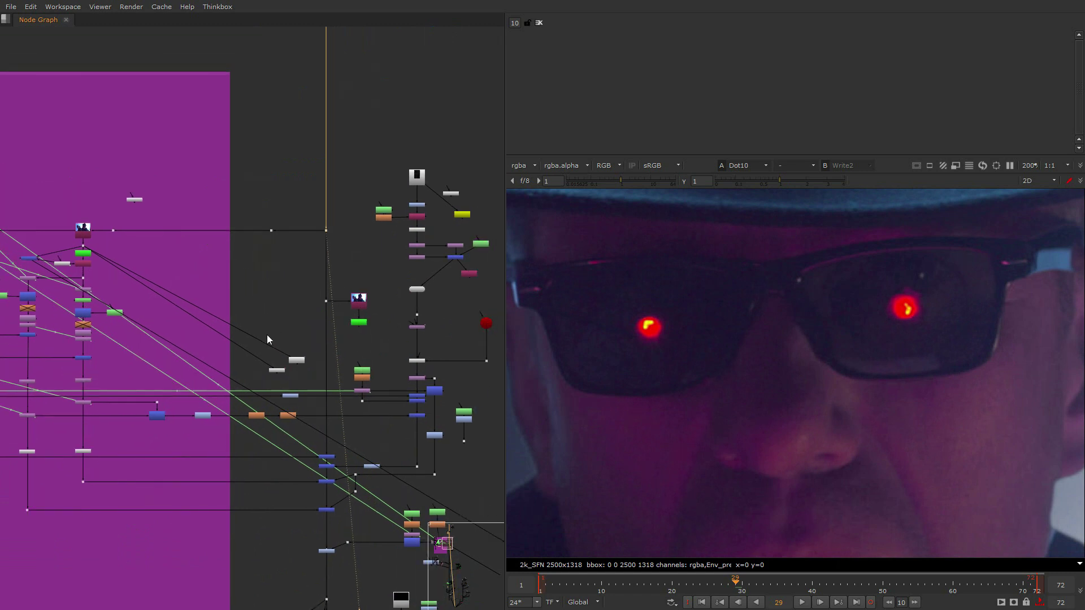
# Move the Read12 denoised branch down closer to ShuffleCopy2's level and open ShuffleCopy2's properties
pyautogui.moveTo(300, 73); pyautogui.dragTo(269, 547, button='middle')
pyautogui.scroll(2, 292, 162)
pyautogui.scroll(3, 302, 309)
pyautogui.moveTo(302, 308); pyautogui.dragTo(337, 12, button='middle')
pyautogui.moveTo(311, 453); pyautogui.dragTo(317, 81, button='middle')
pyautogui.scroll(2, 318, 401)
pyautogui.moveTo(347, 401); pyautogui.dragTo(338, 402)
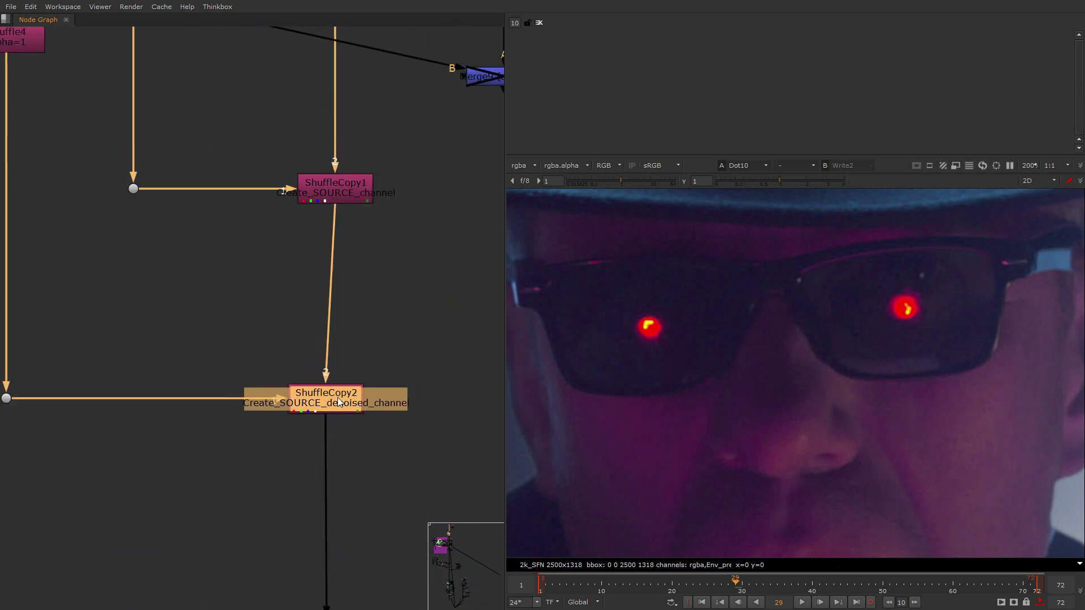
pyautogui.scroll(-5, 343, 398)
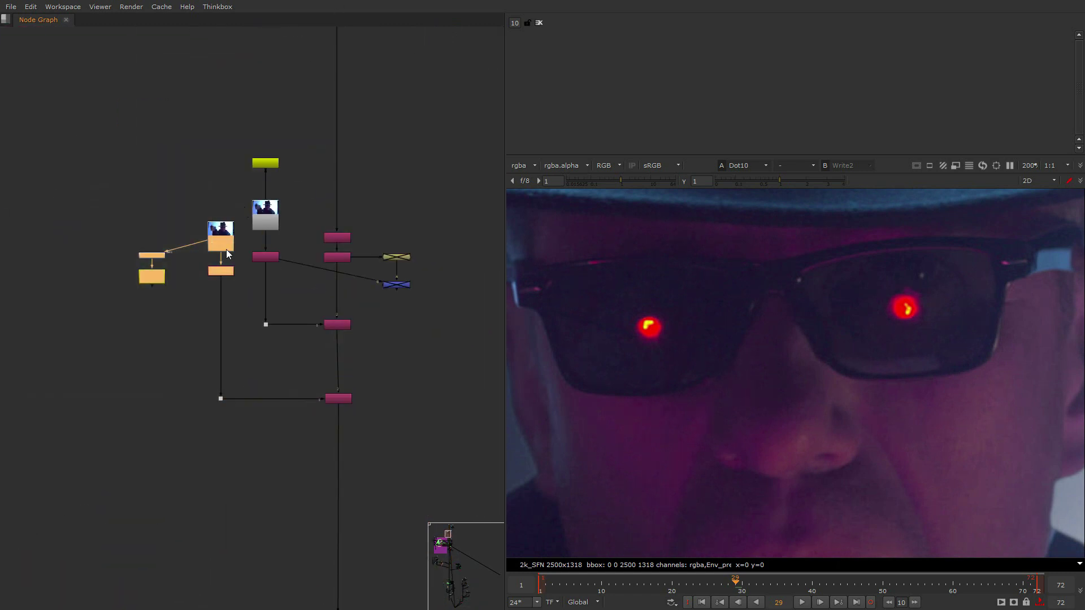
pyautogui.moveTo(226, 253); pyautogui.dragTo(223, 337)
pyautogui.scroll(5, 290, 447)
pyautogui.doubleClick(317, 406)
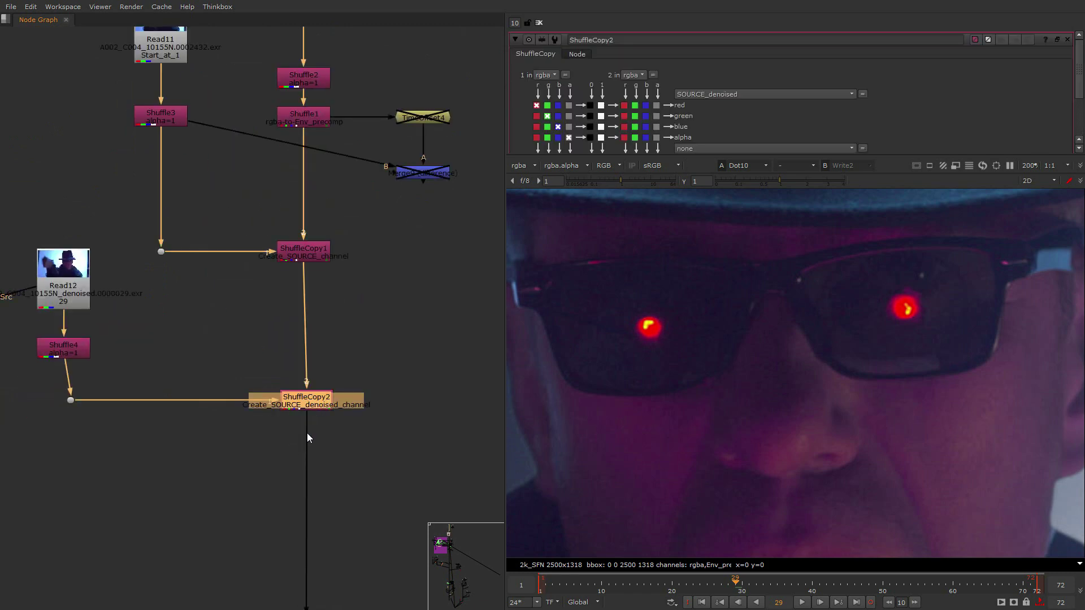
# Display Dot37 and then the Shuffle5 node at the start of the Eyes branch
pyautogui.scroll(-4, 307, 433)
pyautogui.moveTo(307, 433); pyautogui.dragTo(341, 196, button='middle')
pyautogui.scroll(-2, 308, 403)
pyautogui.moveTo(281, 564); pyautogui.dragTo(409, 214, button='middle')
pyautogui.scroll(2, 418, 221)
pyautogui.press('2')
pyautogui.moveTo(65, 239); pyautogui.dragTo(275, 181, button='middle')
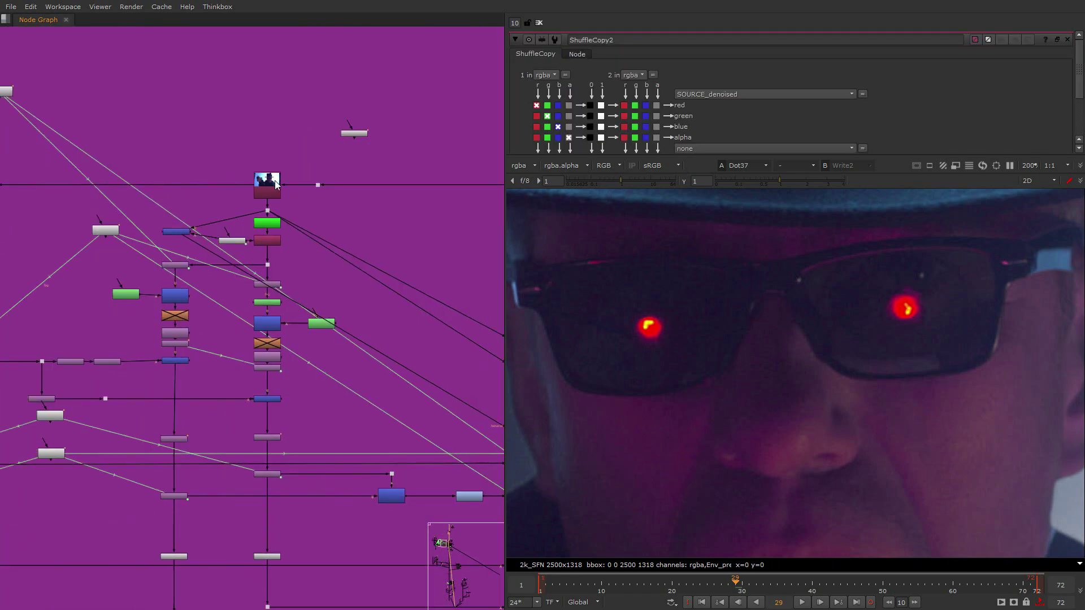
pyautogui.scroll(3, 275, 183)
pyautogui.click(272, 191)
pyautogui.press('1')
# Survey the node graph from the Eyes backdrop through the EMBERS section down to the outputs labelled 1 and 2
pyautogui.scroll(-9, 363, 352)
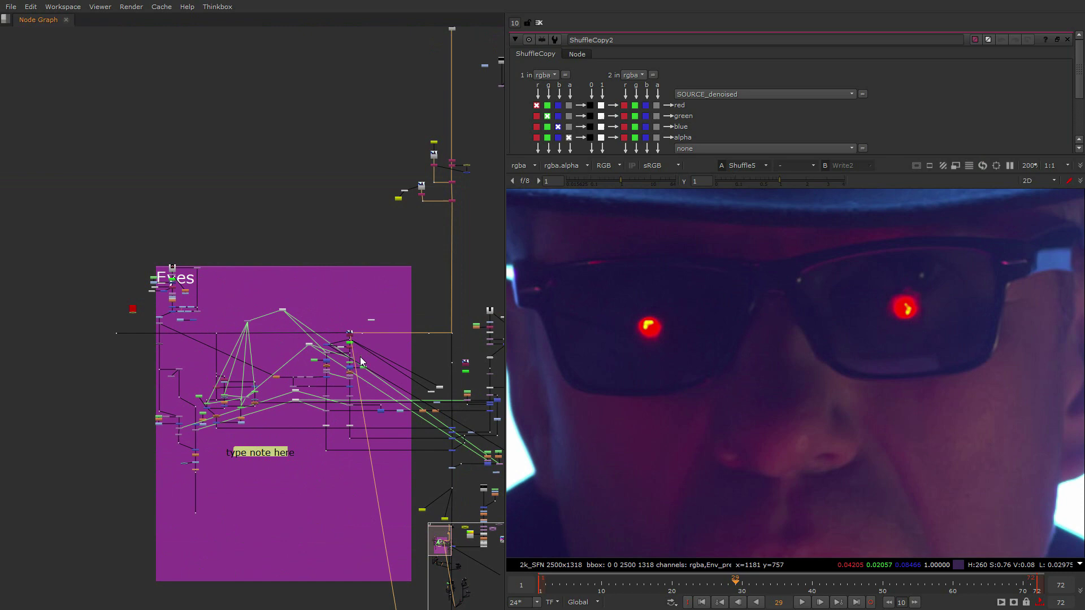
pyautogui.moveTo(360, 358); pyautogui.dragTo(259, 58, button='middle')
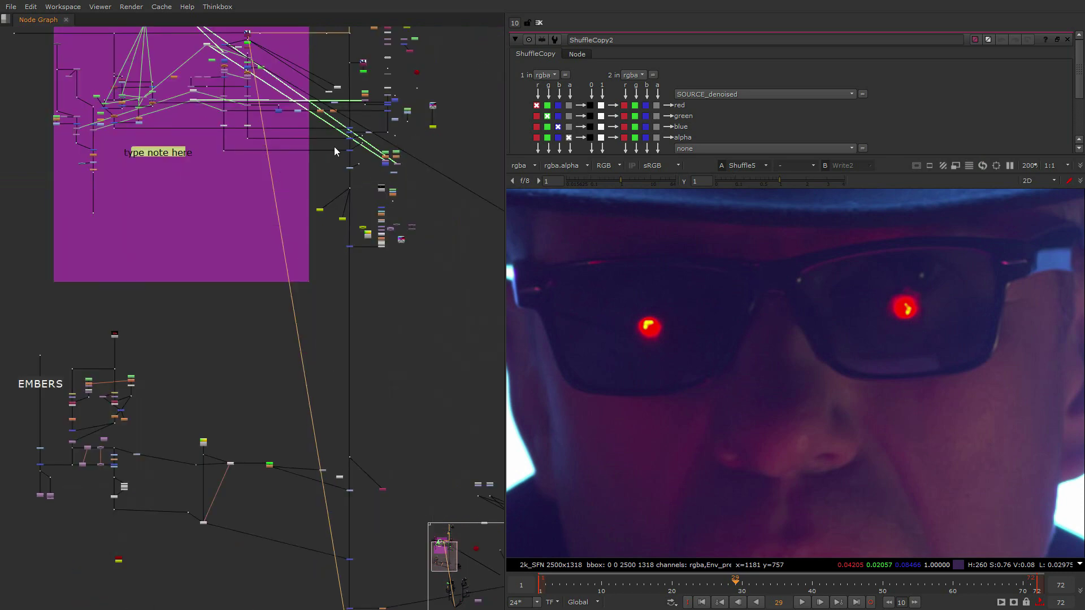
pyautogui.scroll(6, 339, 149)
pyautogui.scroll(-10, 283, 283)
pyautogui.scroll(4, 210, 236)
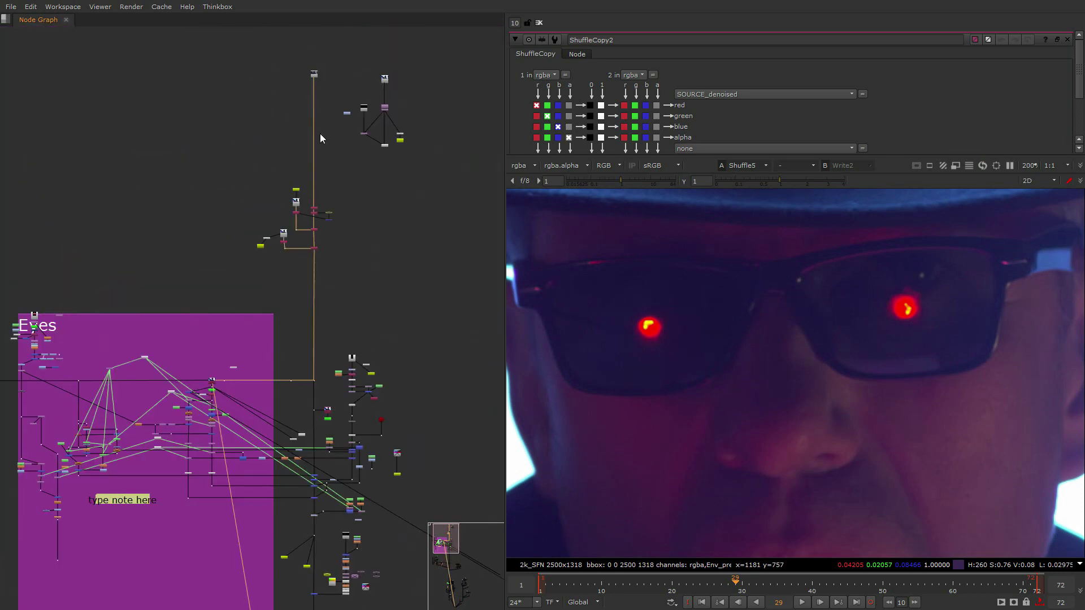
pyautogui.moveTo(200, 350); pyautogui.dragTo(247, 146, button='middle')
pyautogui.scroll(-2, 324, 411)
pyautogui.moveTo(337, 483); pyautogui.dragTo(306, 208, button='middle')
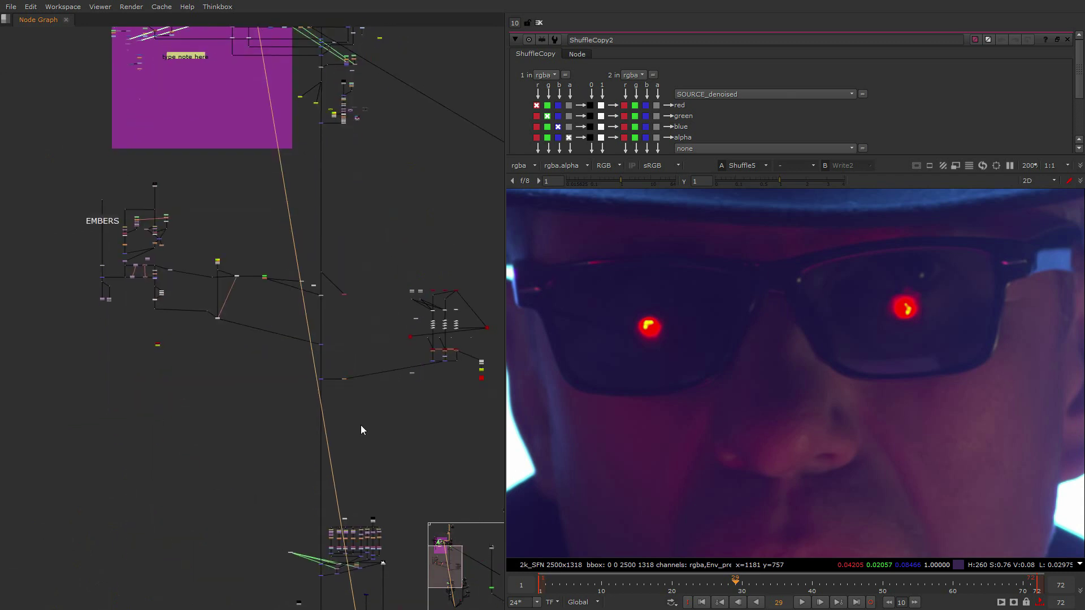
pyautogui.moveTo(375, 476); pyautogui.dragTo(283, 240, button='middle')
pyautogui.scroll(6, 270, 358)
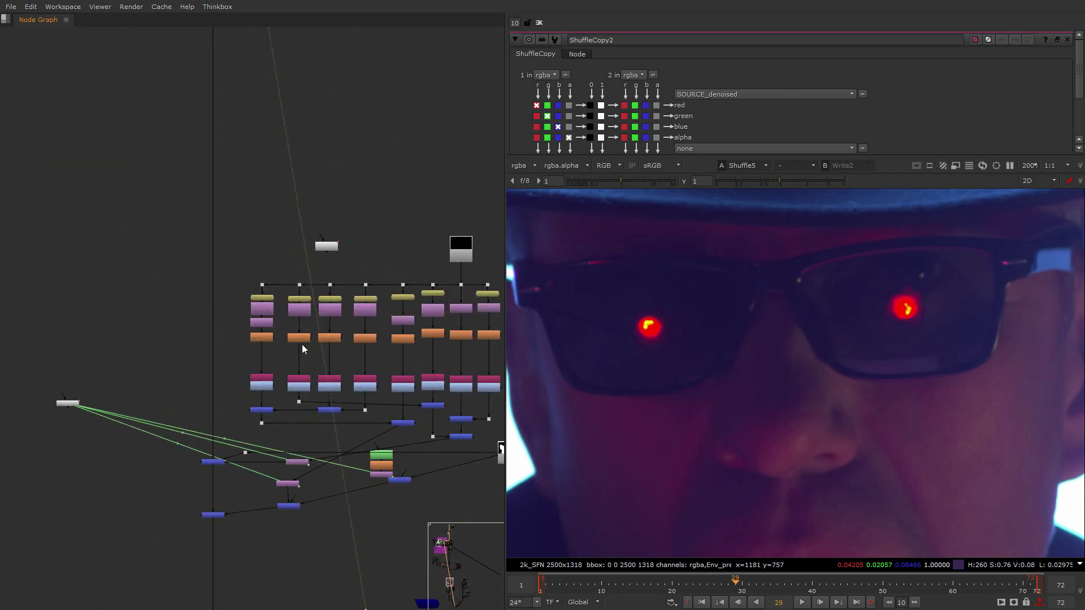
pyautogui.scroll(-8, 164, 354)
pyautogui.moveTo(296, 344); pyautogui.dragTo(306, 204, button='middle')
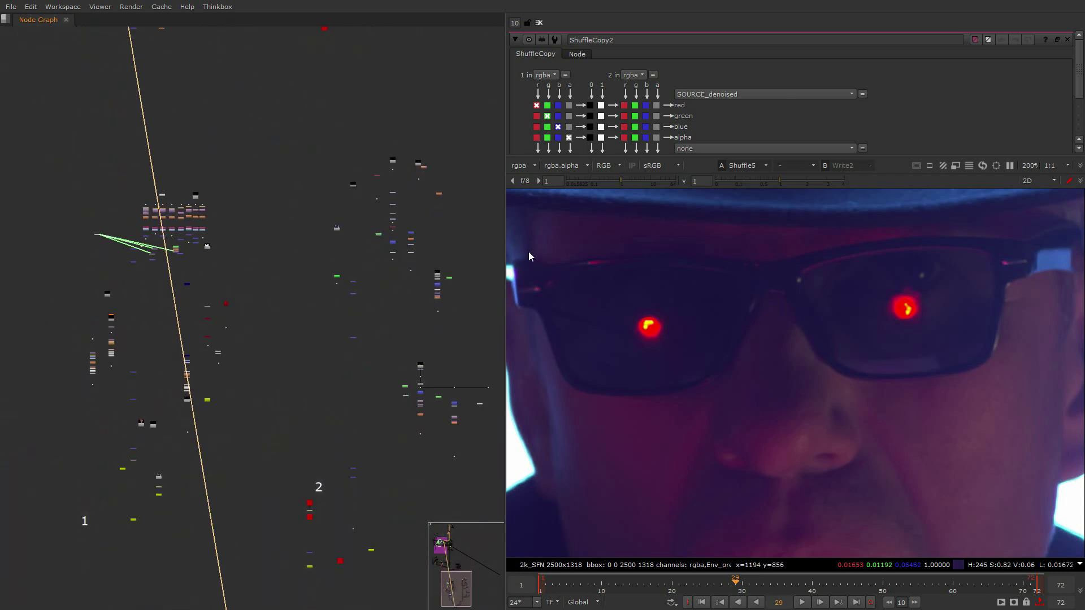
pyautogui.moveTo(227, 452); pyautogui.dragTo(255, 186, button='middle')
pyautogui.scroll(4, 274, 315)
pyautogui.moveTo(72, 199); pyautogui.dragTo(262, 228, button='middle')
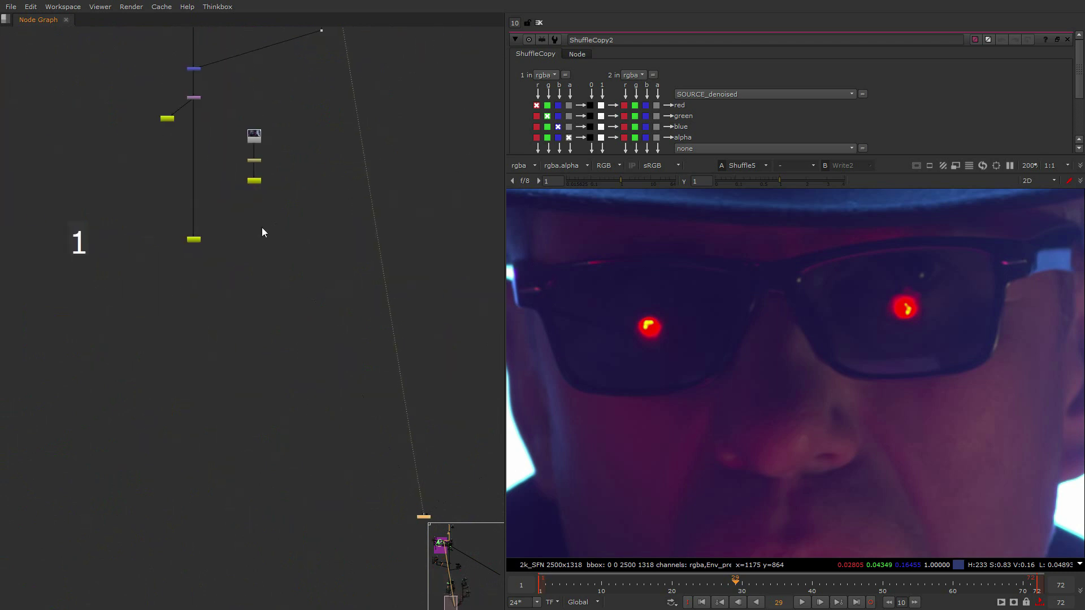
pyautogui.scroll(3, 221, 153)
# Display the Read3 plate at the top of the main pipe and examine the whole frame
pyautogui.press('1')
pyautogui.press('f')
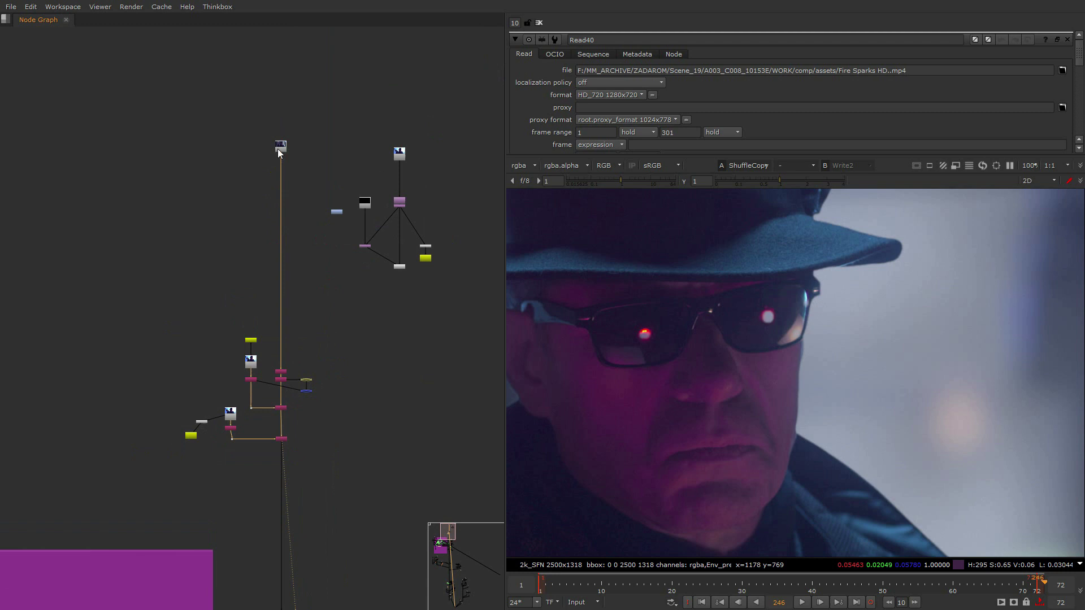
pyautogui.scroll(-4, 786, 413)
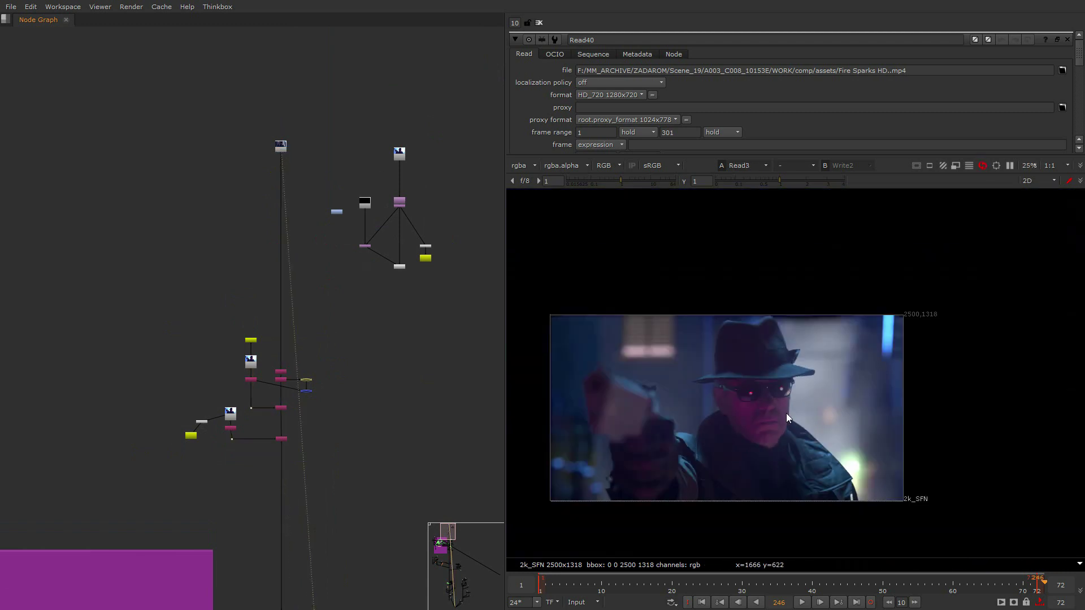
pyautogui.moveTo(742, 462); pyautogui.dragTo(737, 402, button='middle')
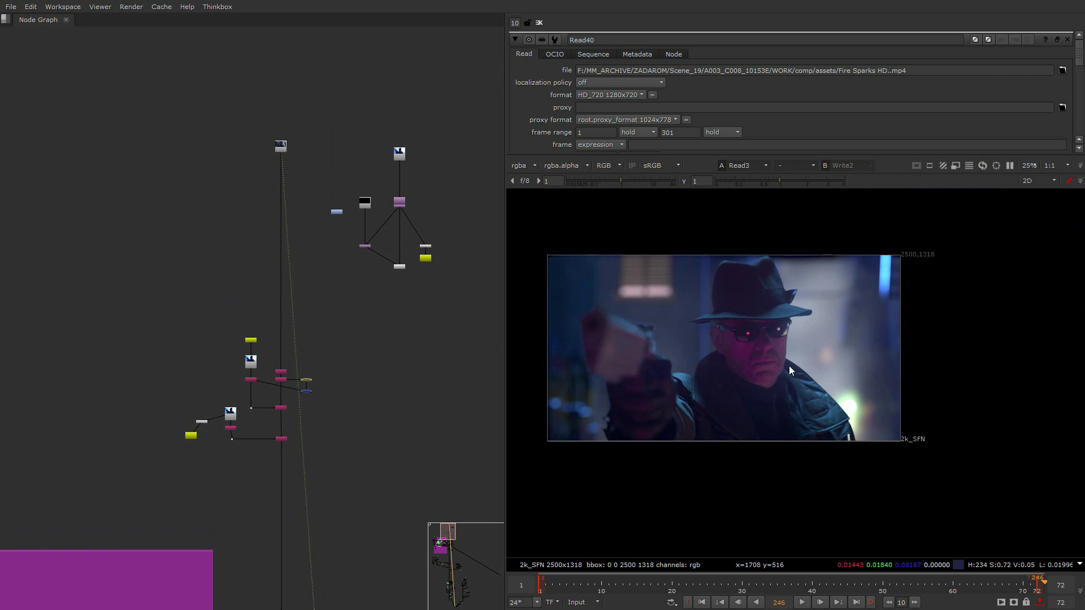
pyautogui.scroll(5, 245, 144)
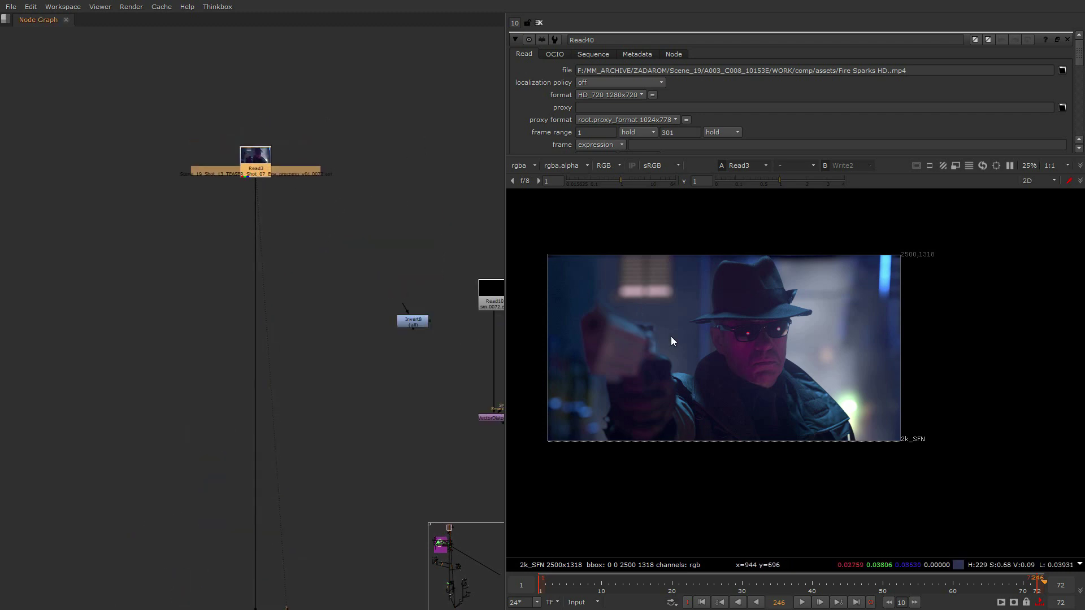
# Display the ShuffleCopy2 output for comparison with the Read3 plate
pyautogui.scroll(-4, 224, 407)
pyautogui.moveTo(225, 407); pyautogui.dragTo(247, 206, button='middle')
pyautogui.scroll(5, 239, 442)
pyautogui.moveTo(343, 482); pyautogui.dragTo(275, 578)
pyautogui.press('1')
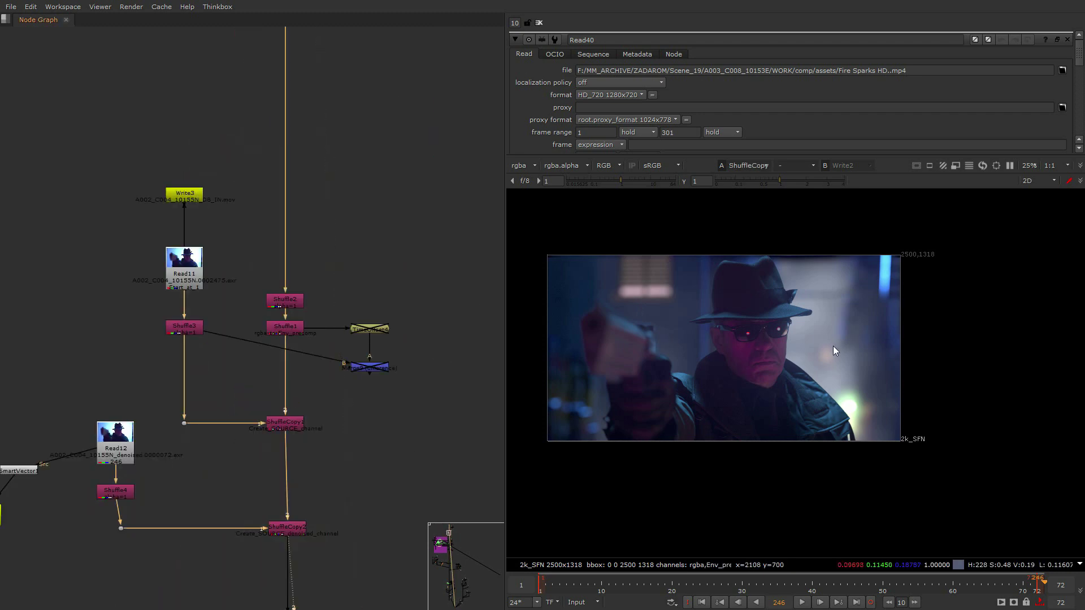
# Display the denoised source footage from Read12 in the viewer
pyautogui.moveTo(162, 396); pyautogui.dragTo(171, 308, button='middle')
pyautogui.scroll(-7, 305, 442)
pyautogui.moveTo(305, 442); pyautogui.dragTo(341, 182, button='middle')
pyautogui.scroll(4, 341, 183)
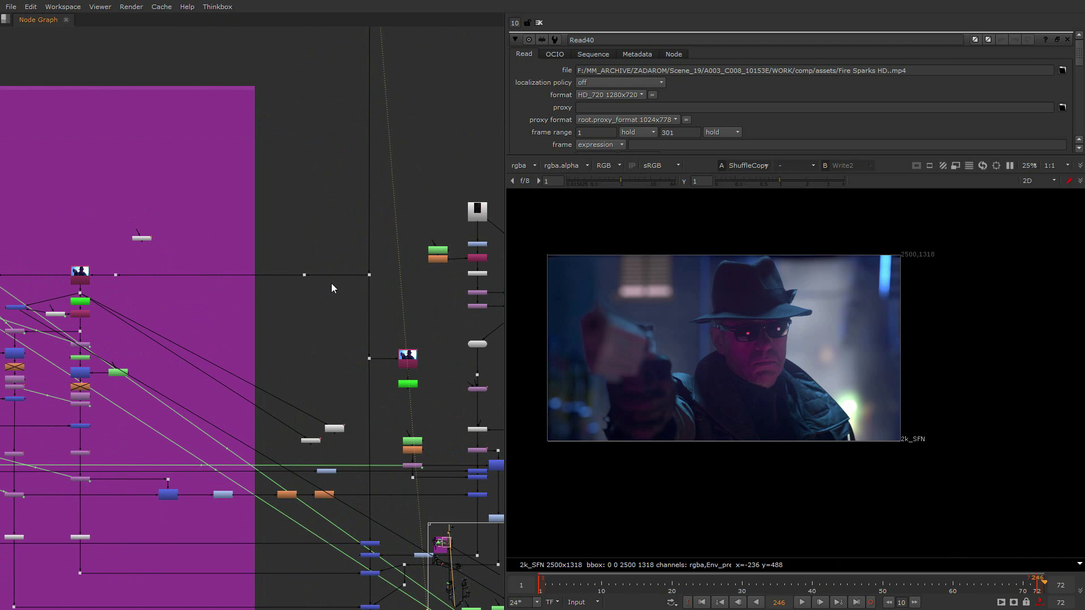
pyautogui.scroll(6, 331, 288)
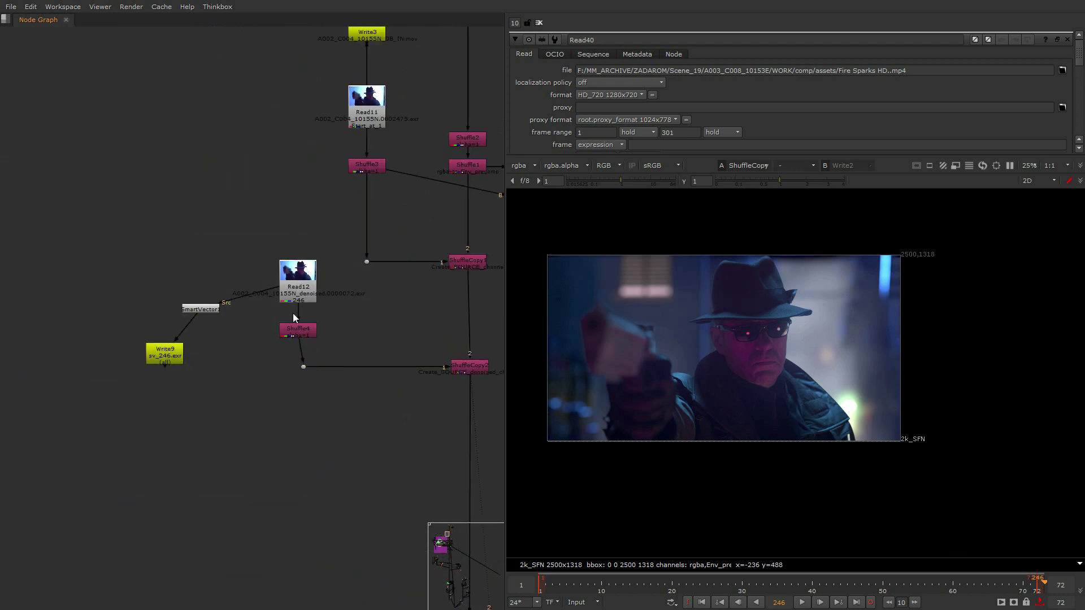
pyautogui.scroll(5, 767, 339)
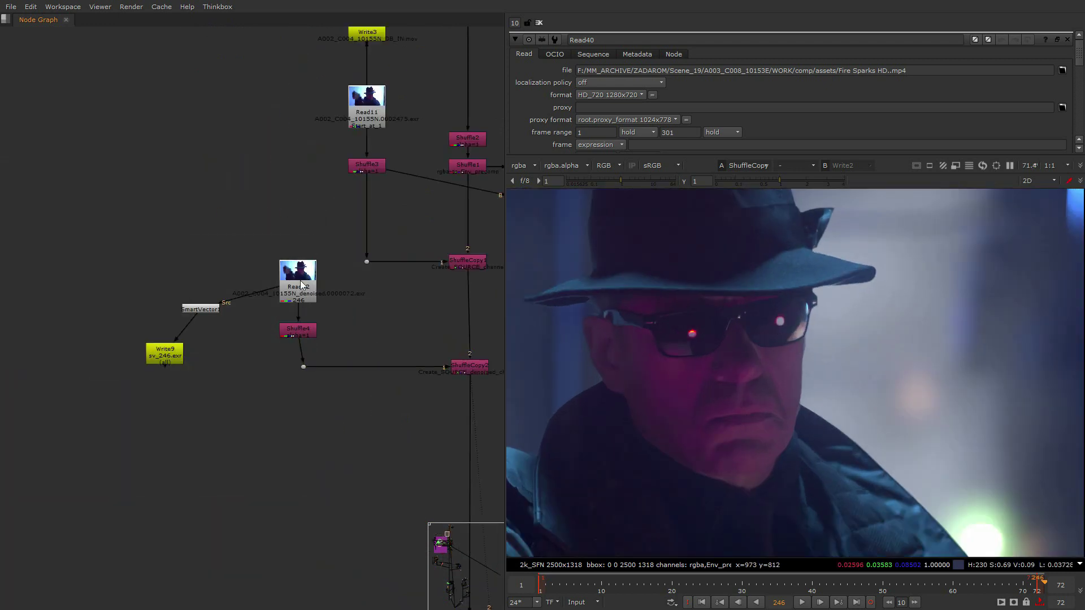
pyautogui.press('1')
pyautogui.scroll(-5, 849, 344)
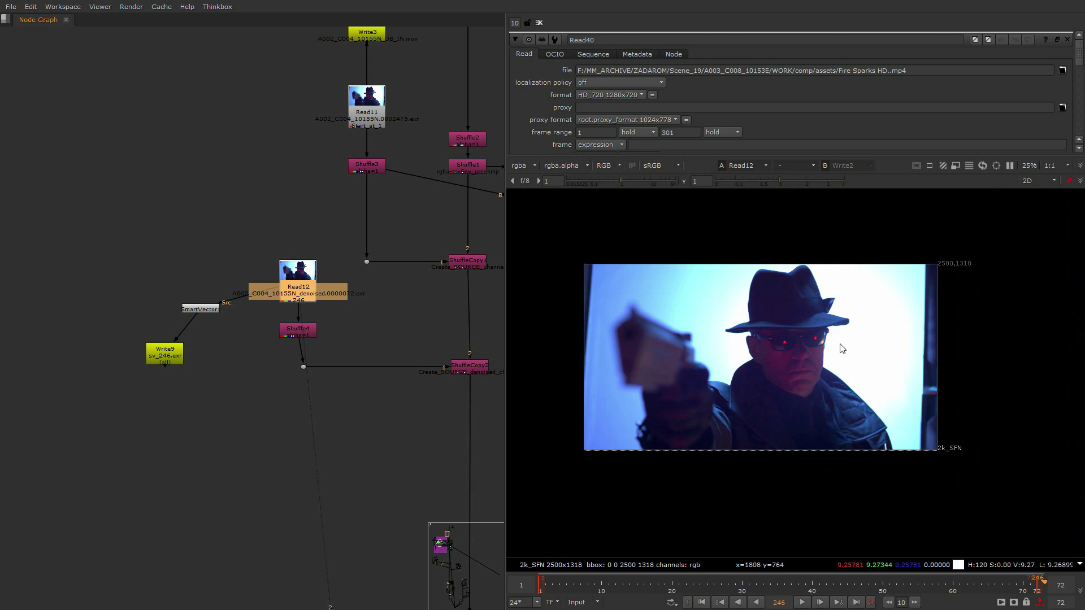
pyautogui.scroll(3, 699, 391)
pyautogui.moveTo(684, 422); pyautogui.dragTo(707, 408, button='middle')
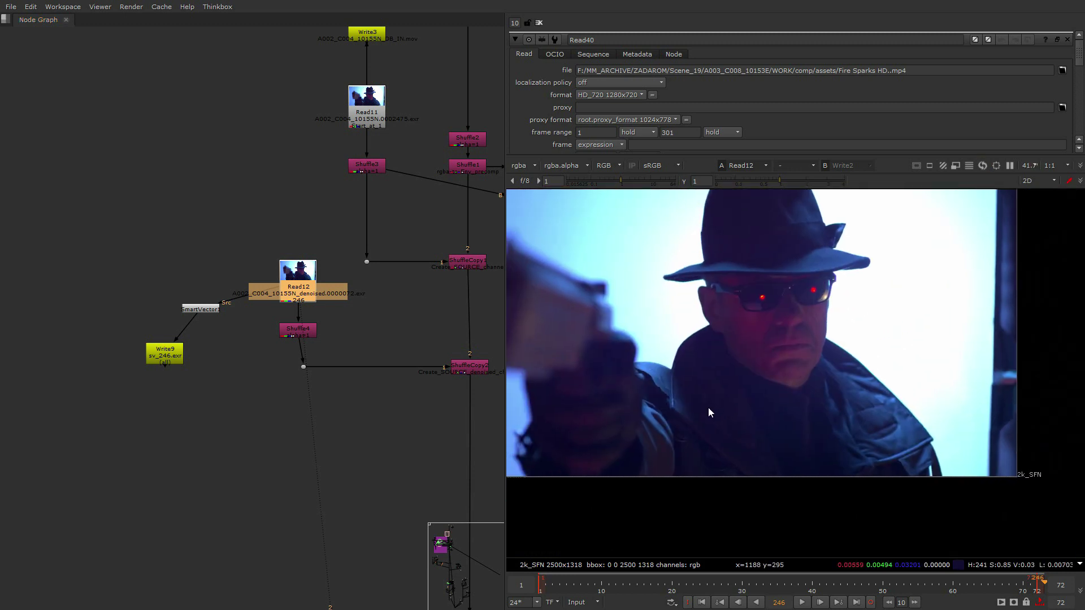
# Examine the gun, the face and the coat edge against the bright background in the Read12 footage
pyautogui.scroll(-3, 708, 408)
pyautogui.scroll(3, 842, 445)
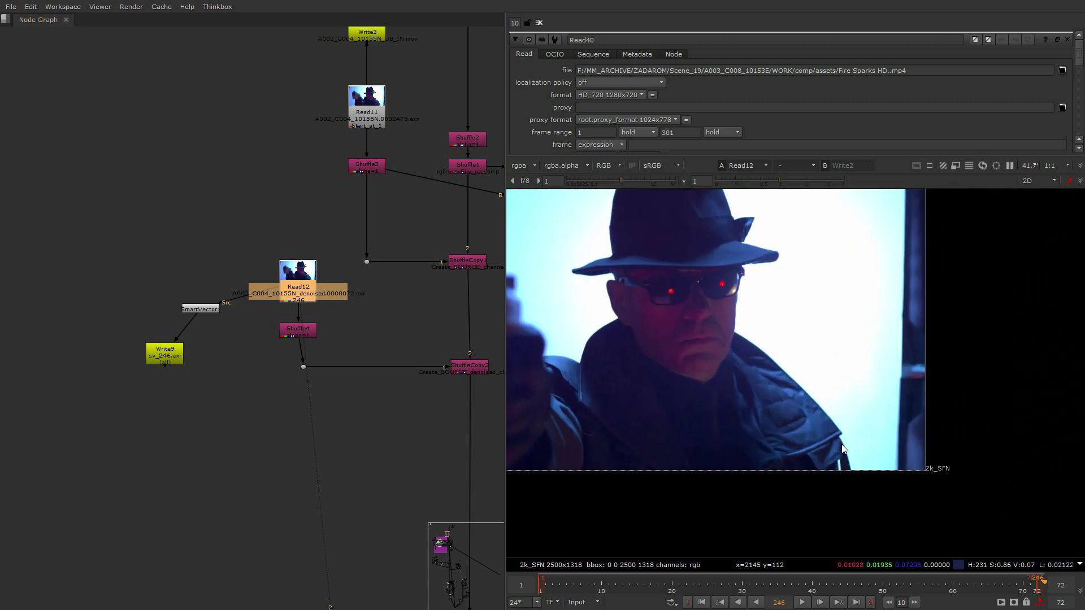
pyautogui.moveTo(842, 444); pyautogui.dragTo(1000, 466, button='middle')
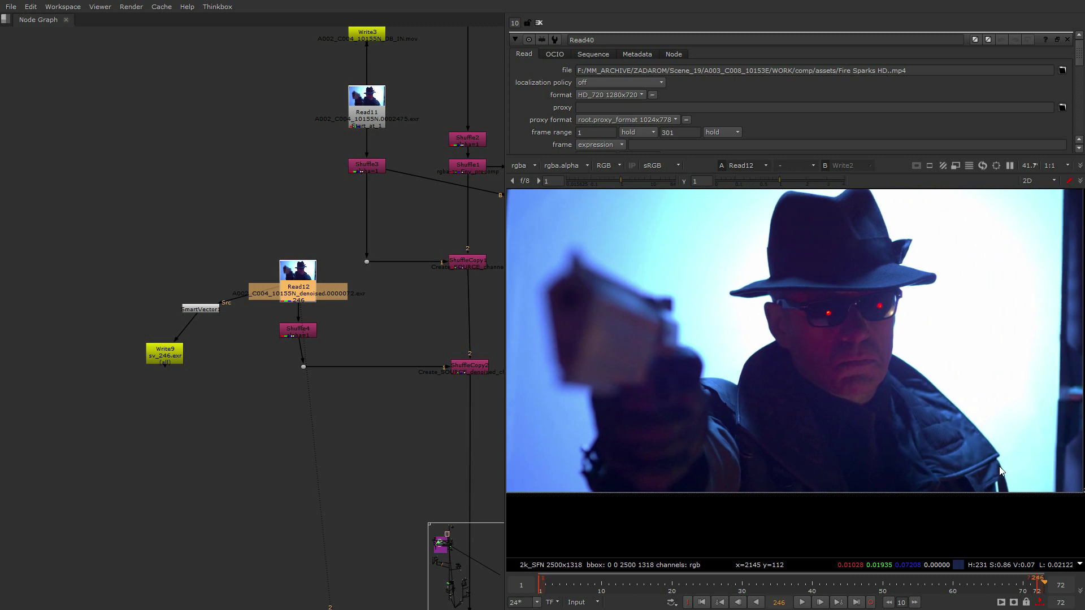
pyautogui.moveTo(998, 467); pyautogui.dragTo(982, 473, button='middle')
pyautogui.scroll(-1, 971, 494)
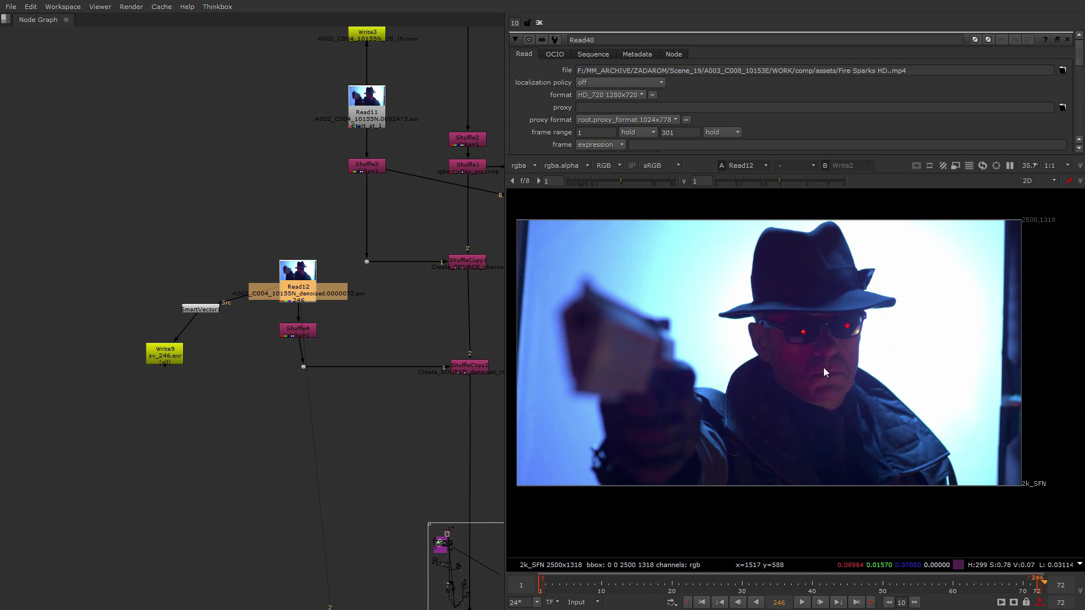
pyautogui.scroll(2, 966, 434)
pyautogui.moveTo(964, 433); pyautogui.dragTo(772, 440, button='middle')
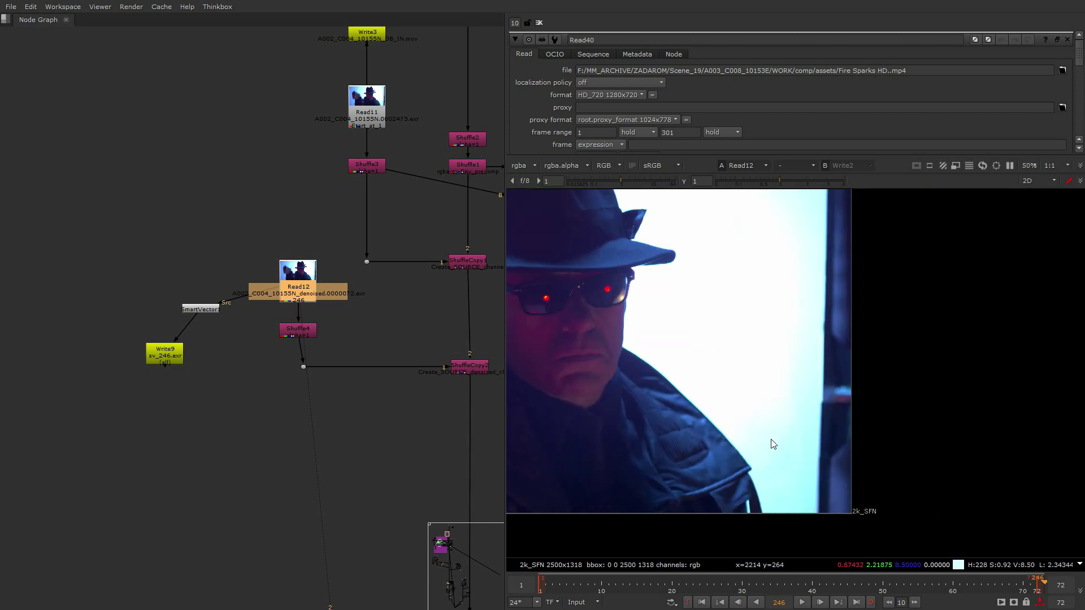
pyautogui.scroll(2, 741, 469)
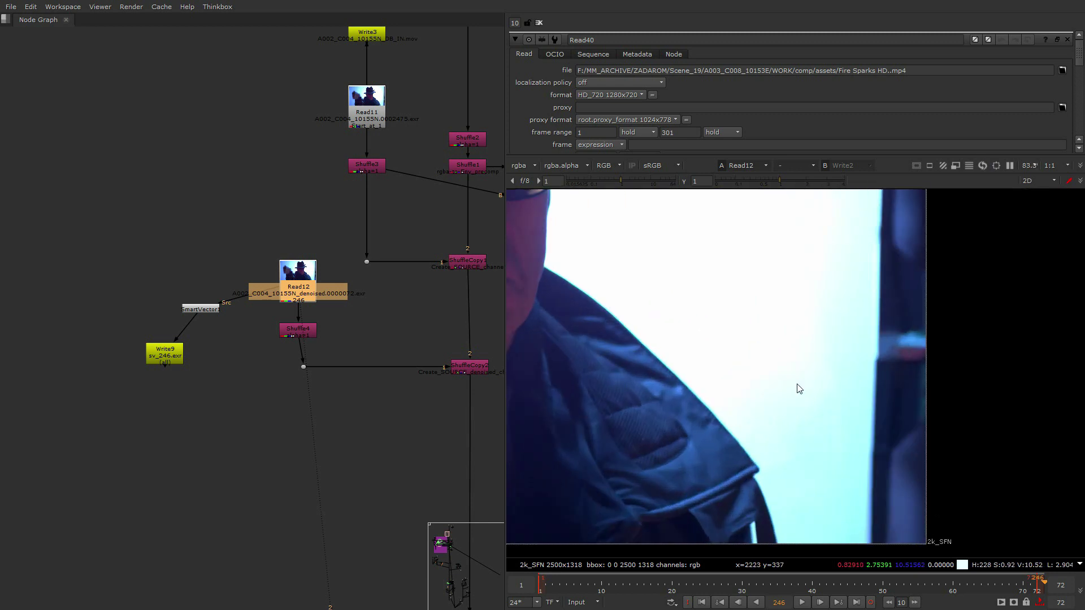
pyautogui.scroll(-3, 740, 346)
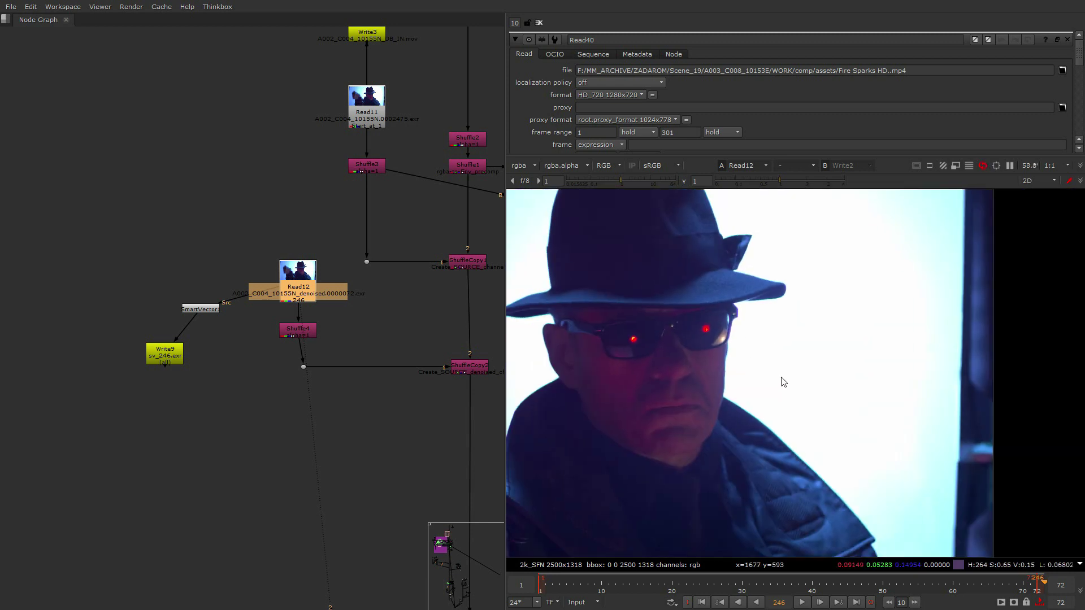
pyautogui.scroll(-2, 712, 339)
pyautogui.scroll(4, 781, 344)
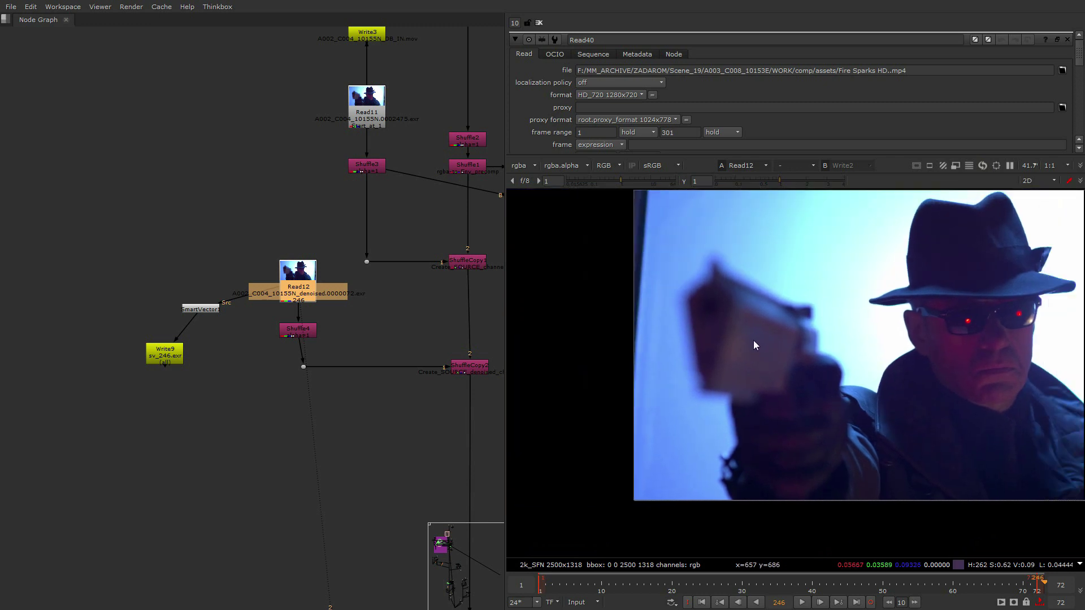
pyautogui.scroll(-10, 290, 427)
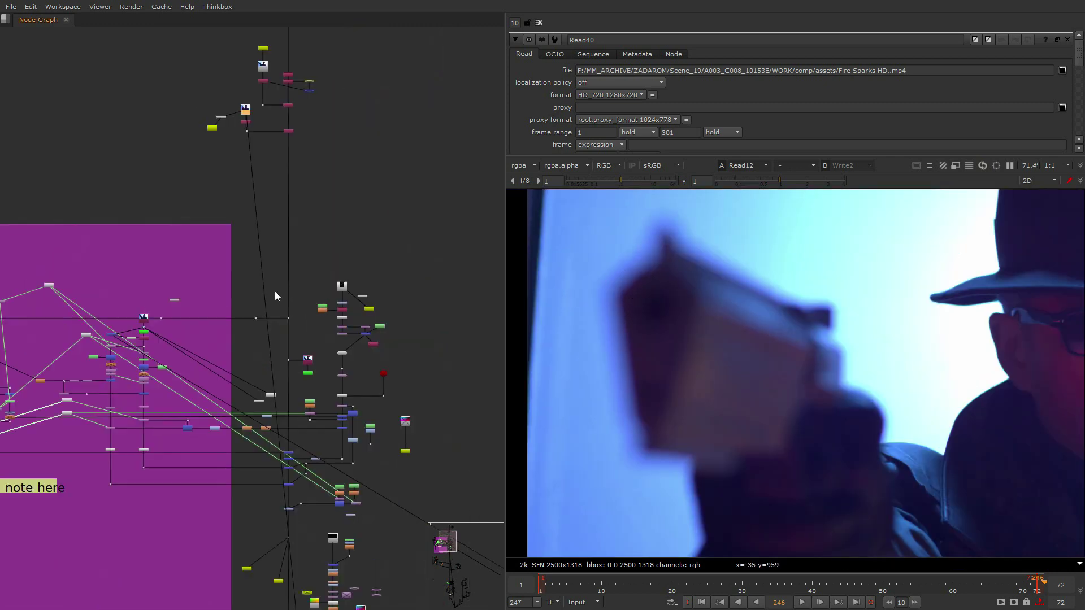
# Display the rendered shot from Read15 in the viewer
pyautogui.moveTo(301, 305); pyautogui.dragTo(284, 185, button='middle')
pyautogui.scroll(8, 284, 184)
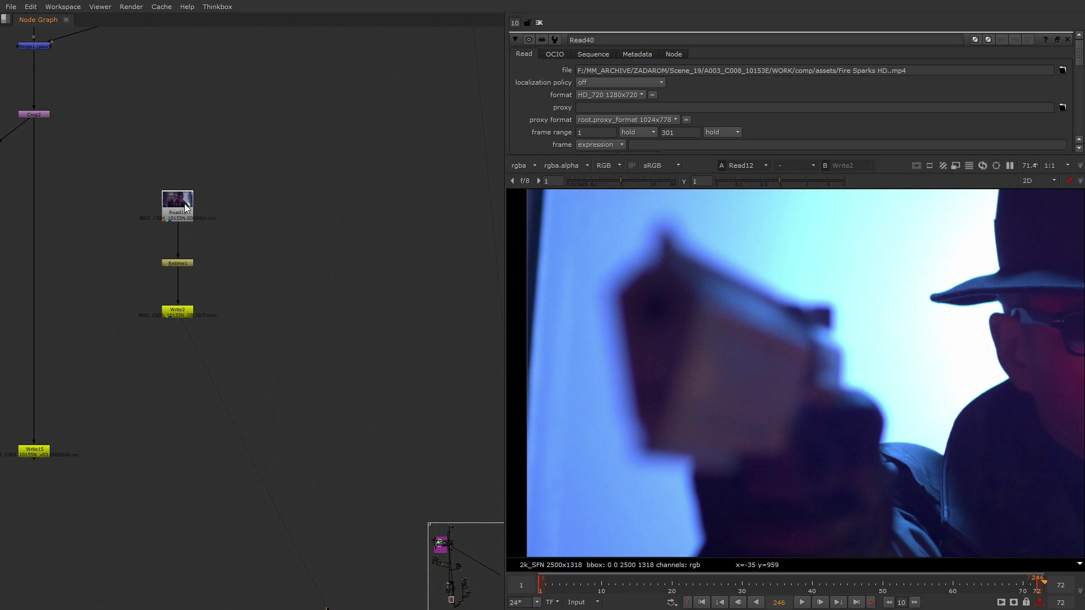
pyautogui.click(177, 205)
pyautogui.press('1')
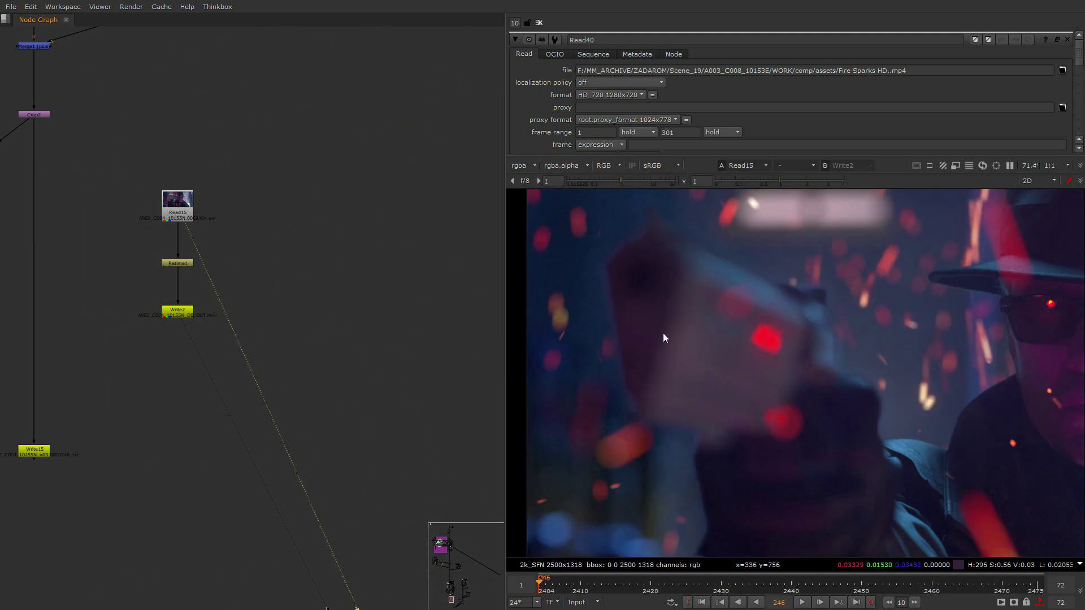
# Examine the blurred gun, its edges, the sparks and the glowing eyes in the Read15 render
pyautogui.moveTo(680, 261); pyautogui.dragTo(731, 320, button='middle')
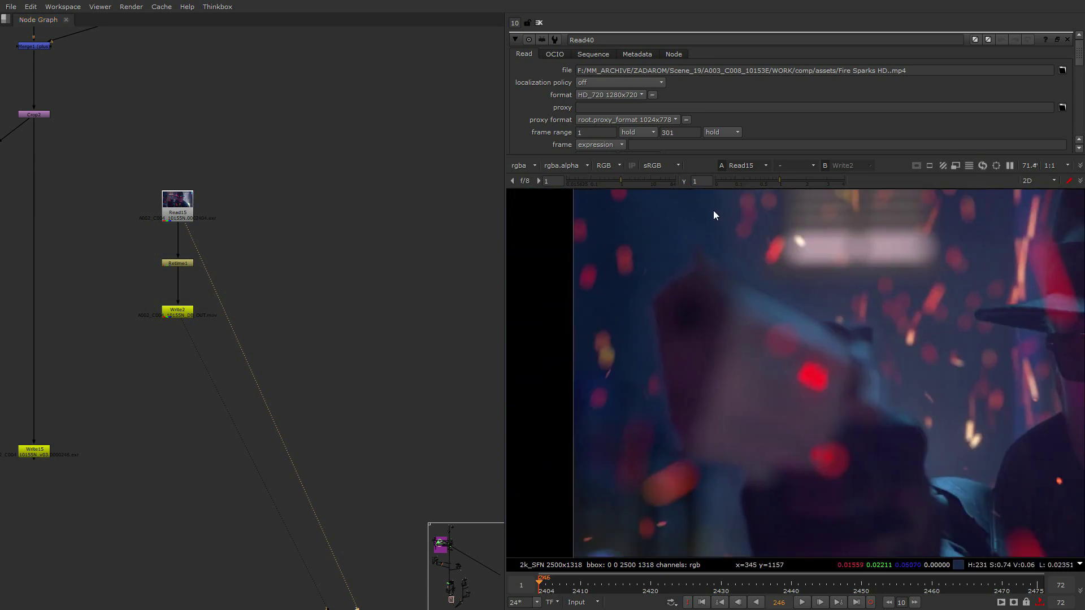
pyautogui.moveTo(1026, 436); pyautogui.dragTo(737, 418, button='middle')
pyautogui.moveTo(851, 414); pyautogui.dragTo(1065, 411, button='middle')
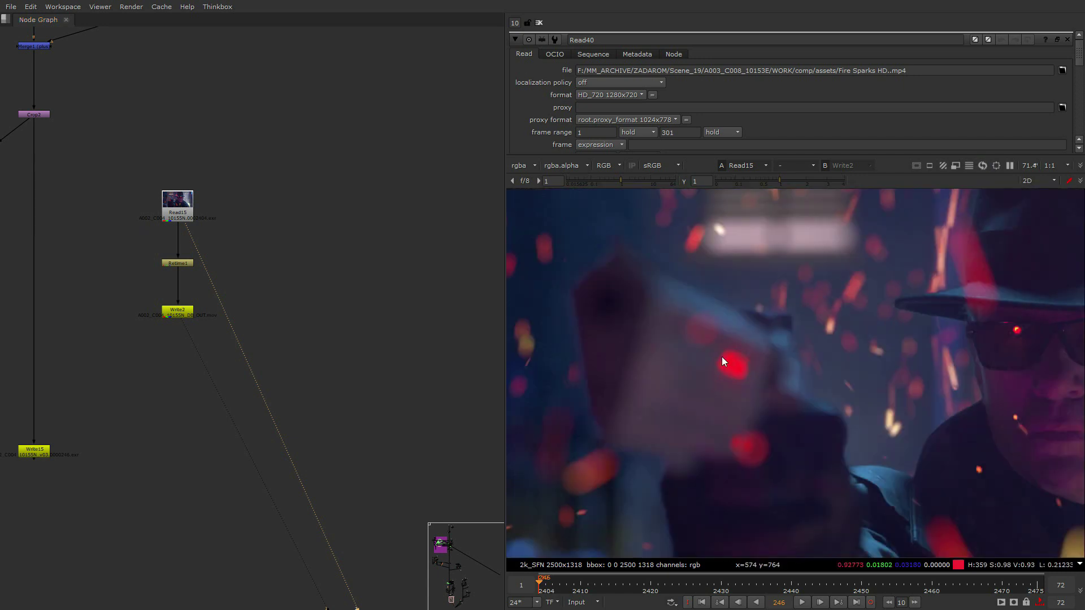
pyautogui.moveTo(720, 358); pyautogui.dragTo(862, 396, button='middle')
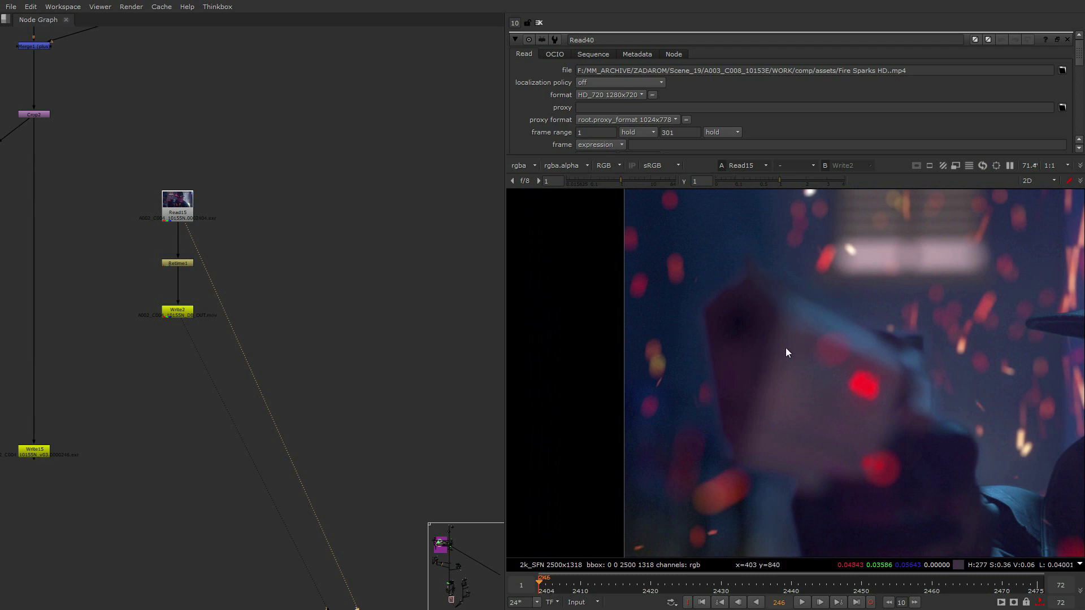
pyautogui.moveTo(857, 403); pyautogui.dragTo(730, 406, button='middle')
pyautogui.scroll(3, 582, 345)
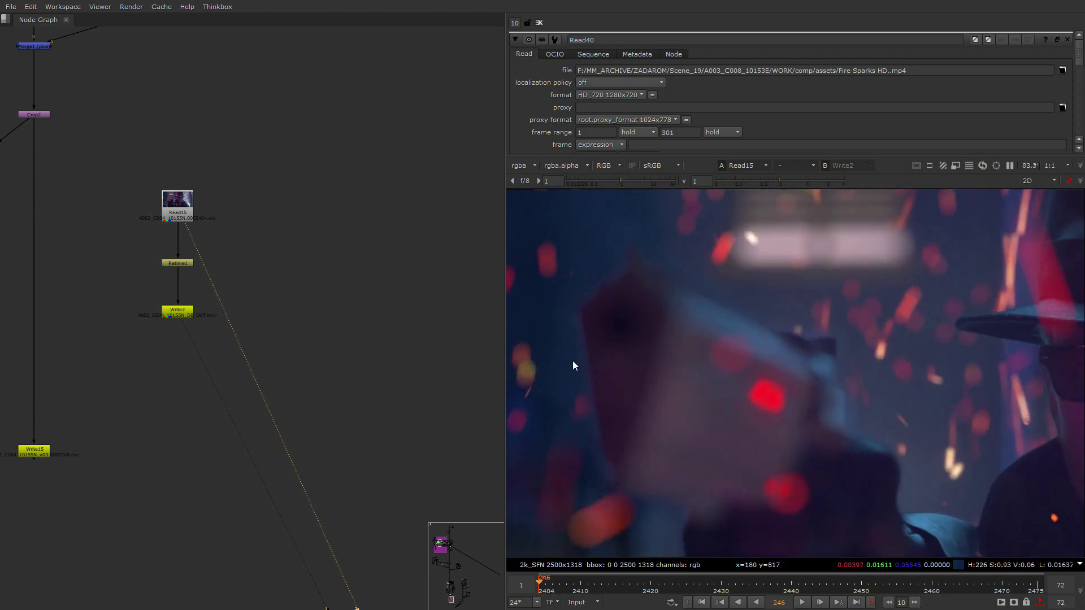
pyautogui.scroll(2, 640, 324)
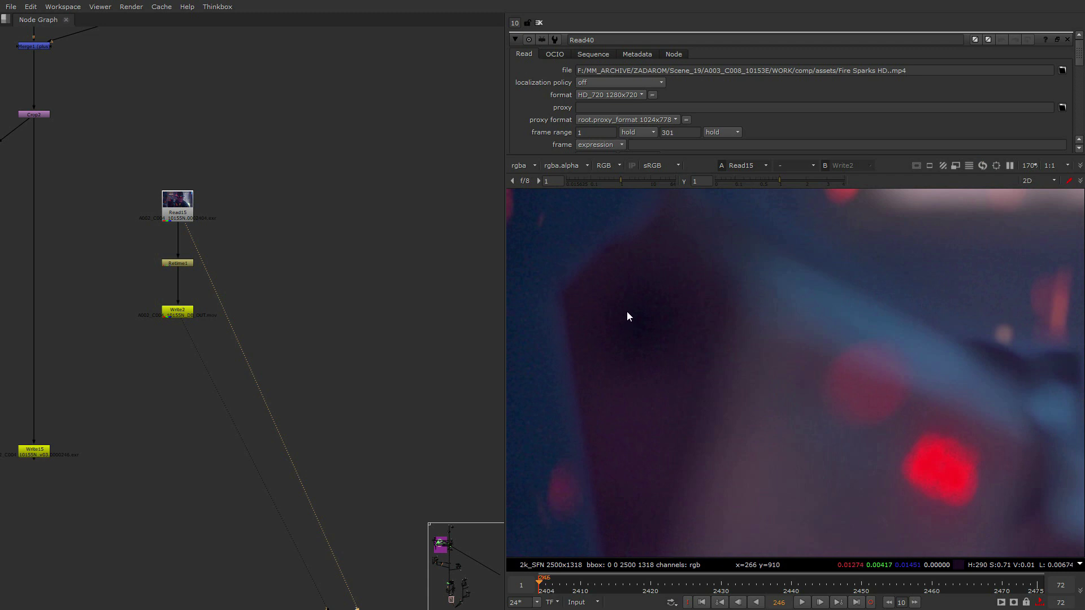
pyautogui.scroll(-1, 628, 311)
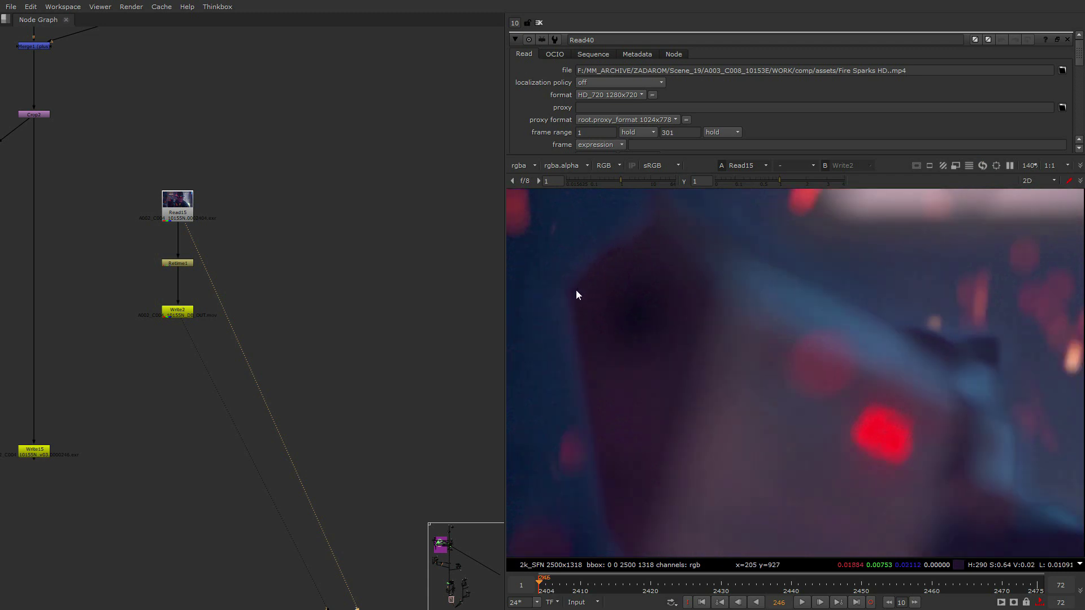
pyautogui.scroll(-5, 853, 302)
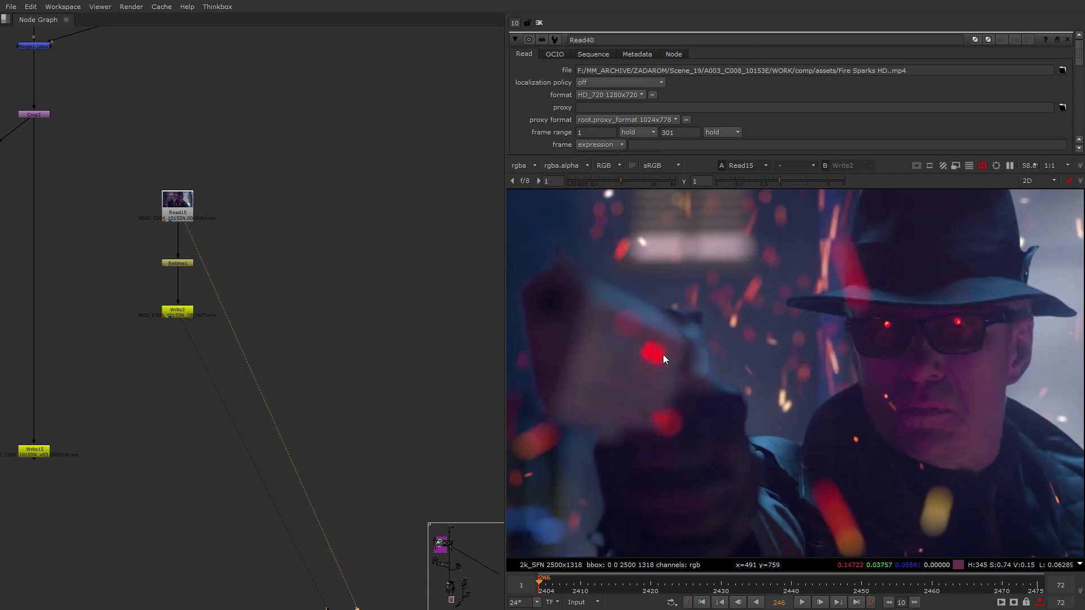
# Display the main pipe in the viewer at Dot37, beside the purple eyes backdrop
pyautogui.scroll(-8, 247, 306)
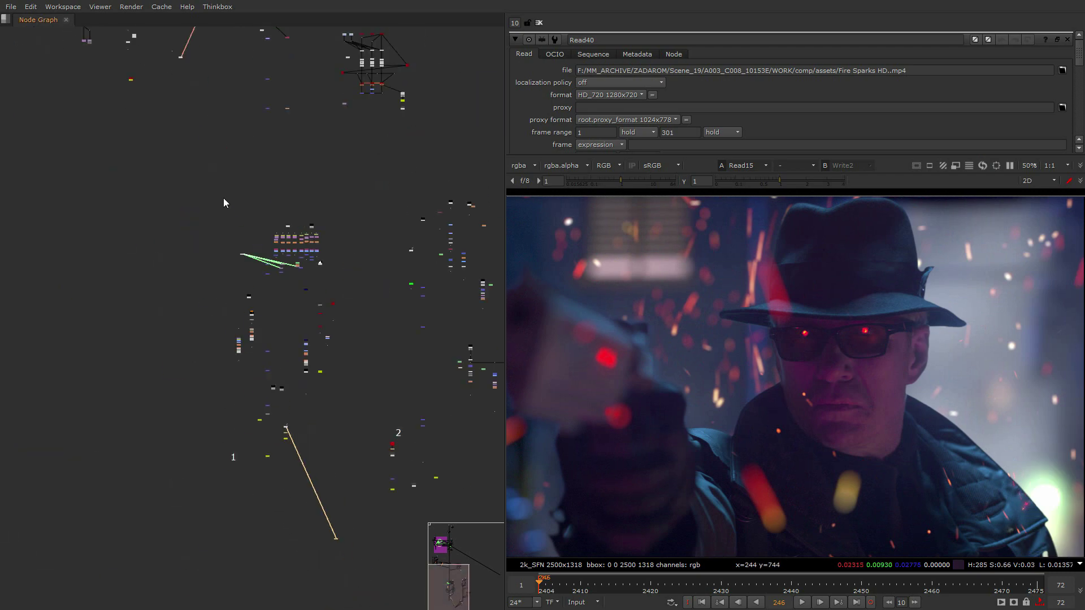
pyautogui.moveTo(223, 203); pyautogui.dragTo(237, 290, button='middle')
pyautogui.scroll(-3, 238, 290)
pyautogui.scroll(8, 277, 226)
pyautogui.moveTo(429, 130); pyautogui.dragTo(330, 196, button='middle')
pyautogui.click(316, 221)
pyautogui.press('1')
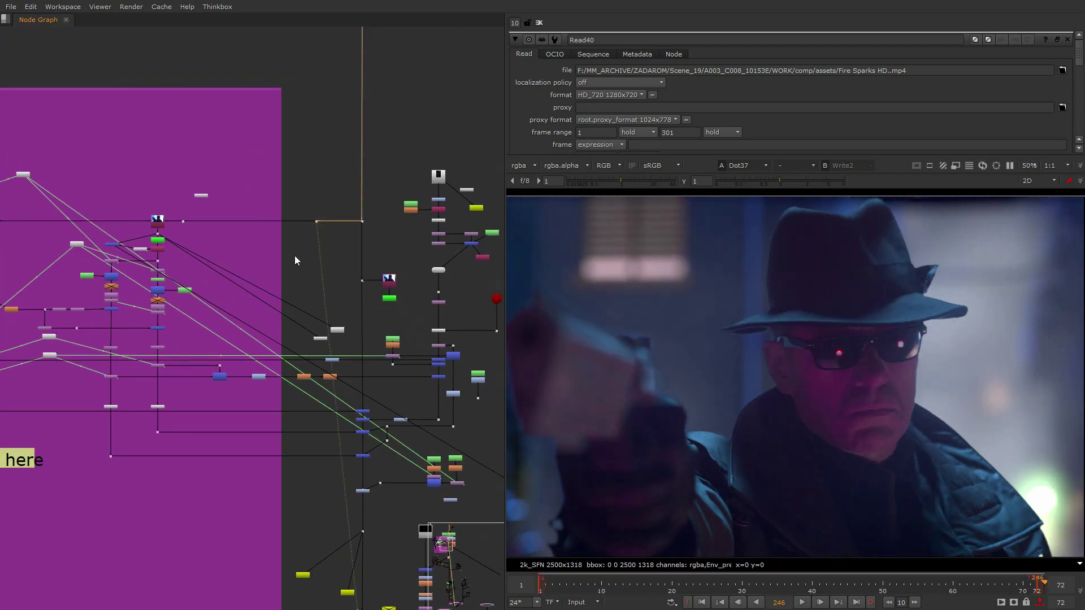
# Display the denoised source output of Shuffle5 at the head of the glowing-eyes branch
pyautogui.moveTo(247, 278); pyautogui.dragTo(385, 283, button='middle')
pyautogui.scroll(3, 195, 197)
pyautogui.click(363, 246)
pyautogui.press('1')
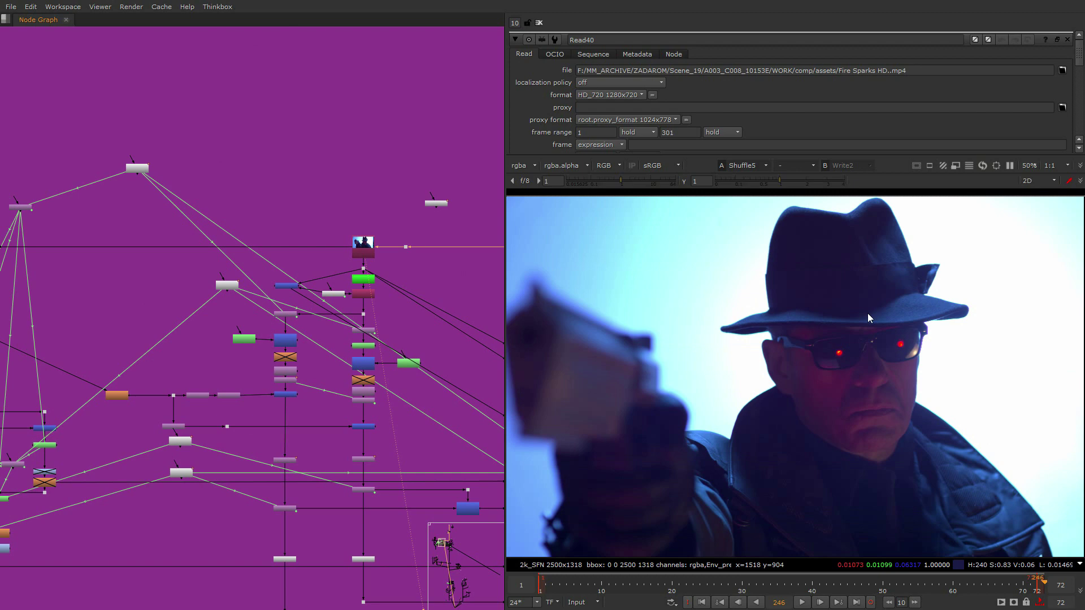
# Display the Keyer4 luminance key below Shuffle5 in the viewer as alpha
pyautogui.moveTo(351, 249); pyautogui.dragTo(416, 226, button='middle')
pyautogui.scroll(-5, 420, 270)
pyautogui.scroll(8, 324, 301)
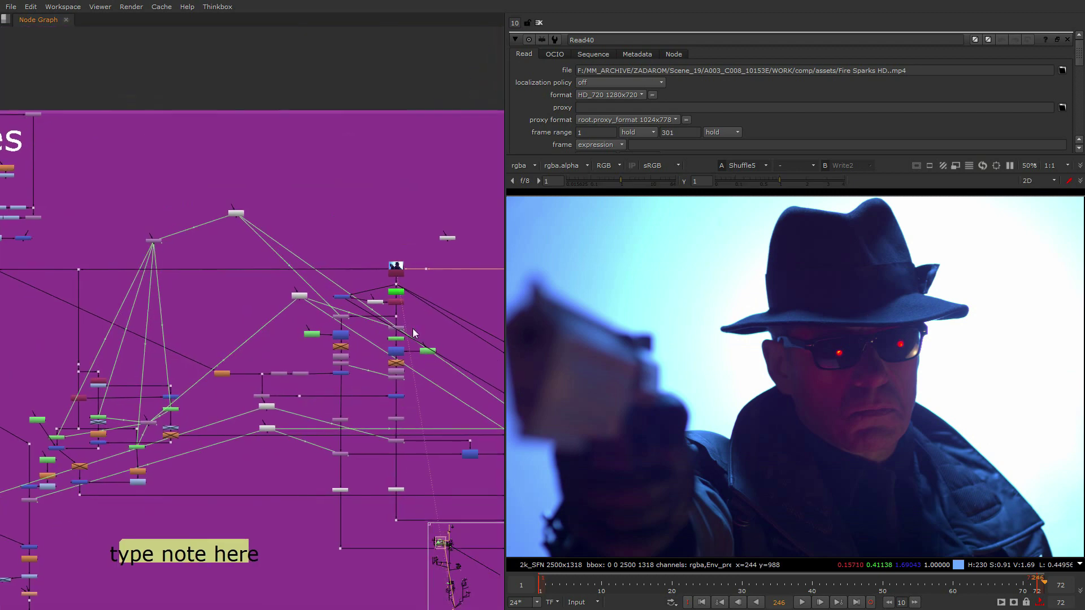
pyautogui.click(324, 171)
pyautogui.press('1')
pyautogui.press('a')
pyautogui.scroll(1, 841, 323)
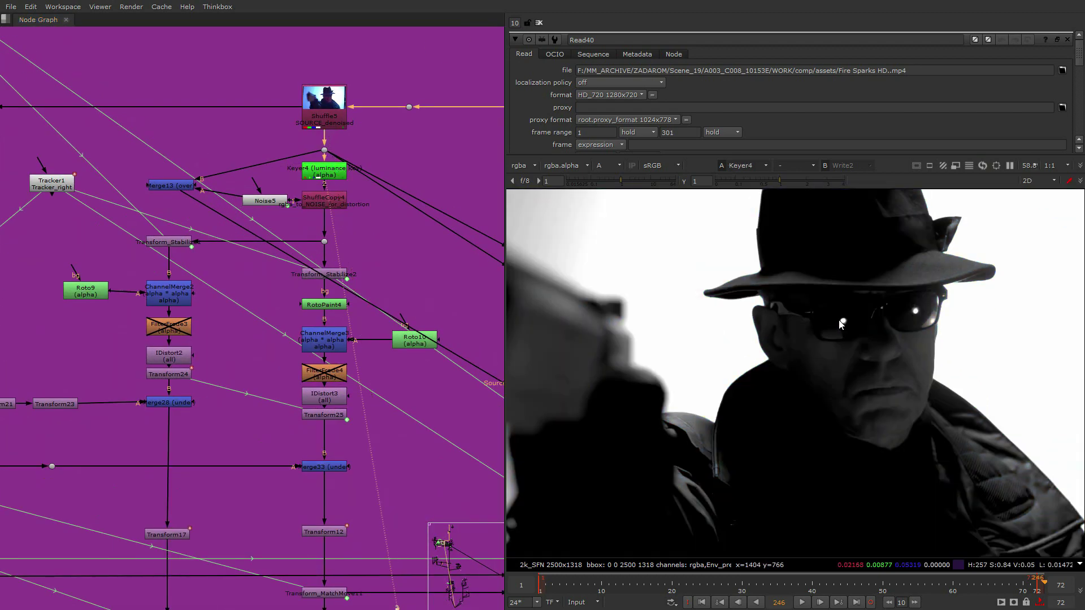
# Compare the ShuffleCopy4 alpha with Shuffle5 and frame the Shuffle5 glowing eyes in full colour
pyautogui.click(316, 206)
pyautogui.press('1')
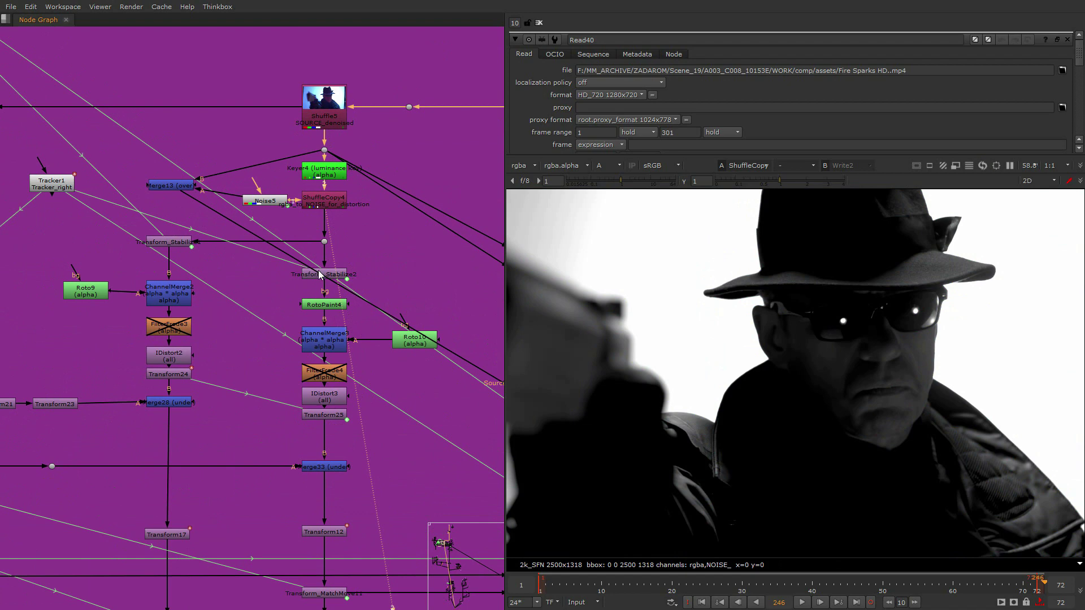
pyautogui.click(305, 109)
pyautogui.press('1')
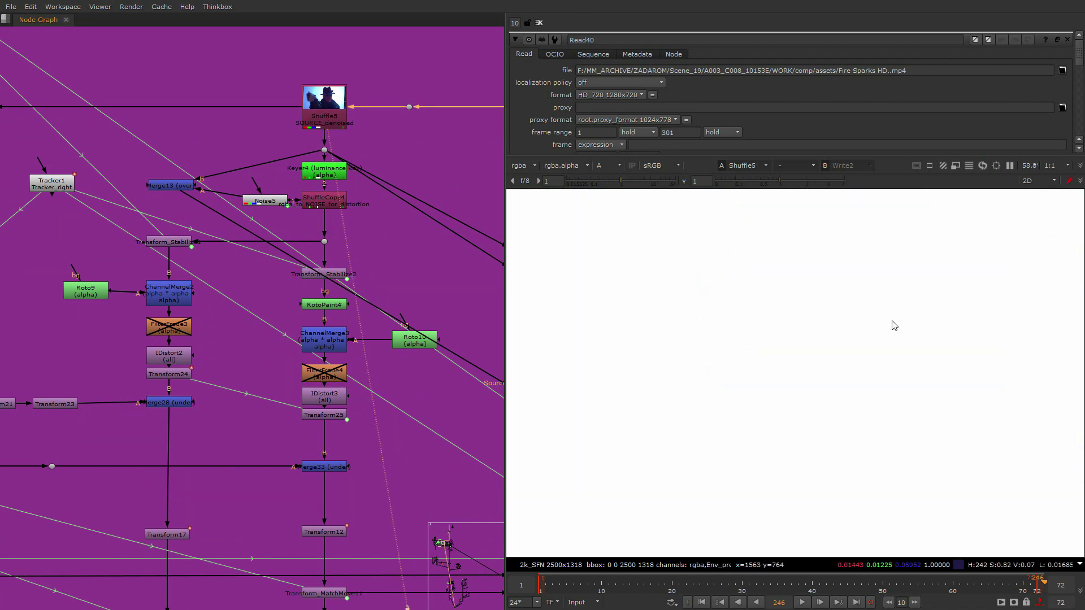
pyautogui.moveTo(310, 173); pyautogui.dragTo(242, 200, button='middle')
pyautogui.press('a')
pyautogui.scroll(4, 851, 323)
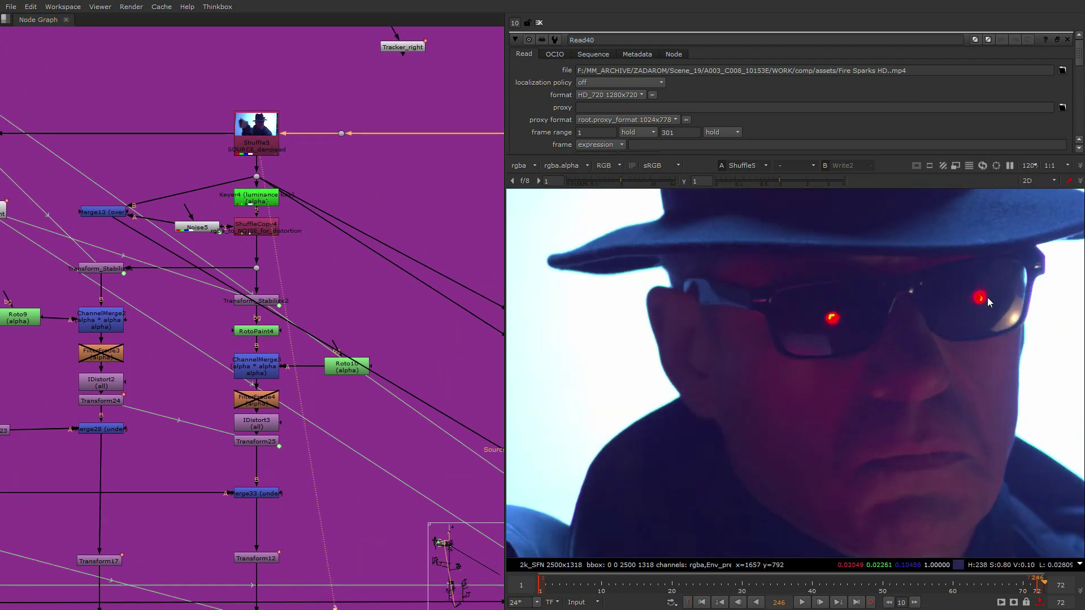
# Select ShuffleCopy4, then display the Transform25 output below IDistort3
pyautogui.click(251, 226)
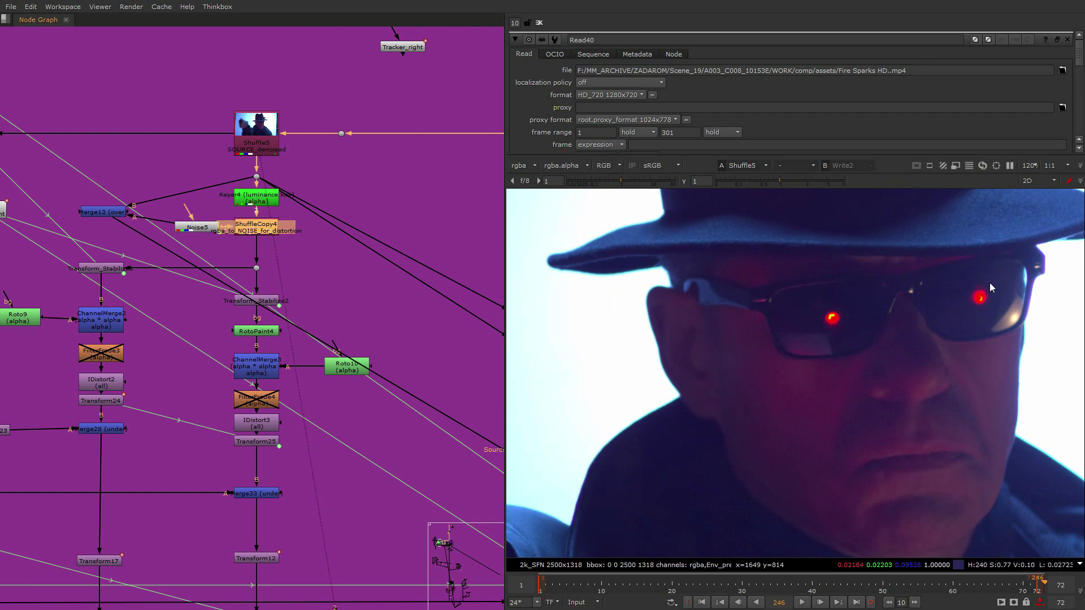
pyautogui.scroll(-2, 253, 327)
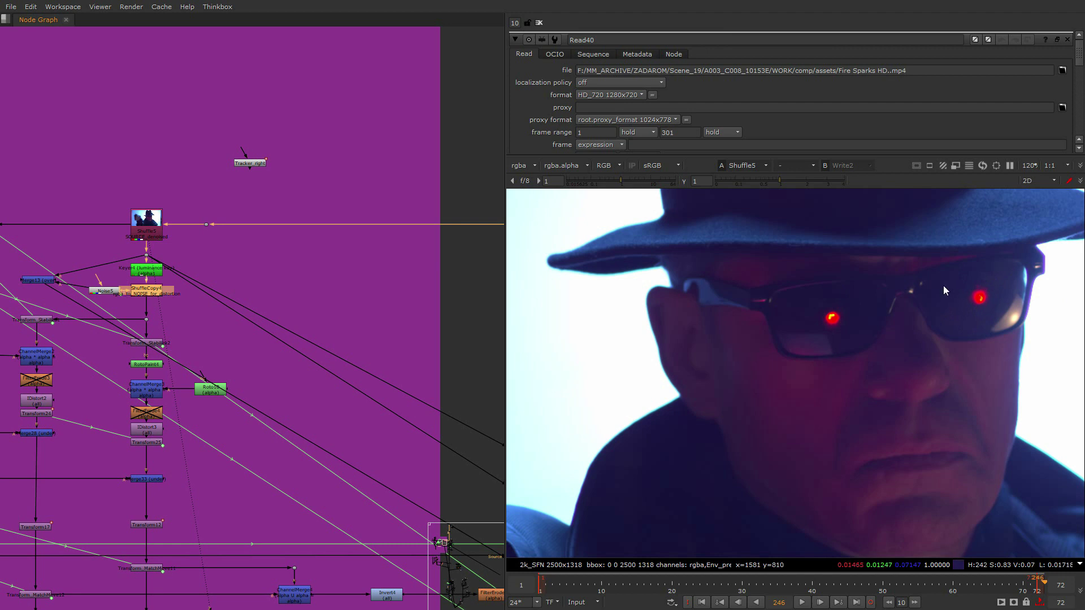
pyautogui.scroll(-1, 236, 381)
pyautogui.moveTo(237, 381); pyautogui.dragTo(472, 257, button='middle')
pyautogui.scroll(1, 472, 257)
pyautogui.click(385, 318)
pyautogui.press('1')
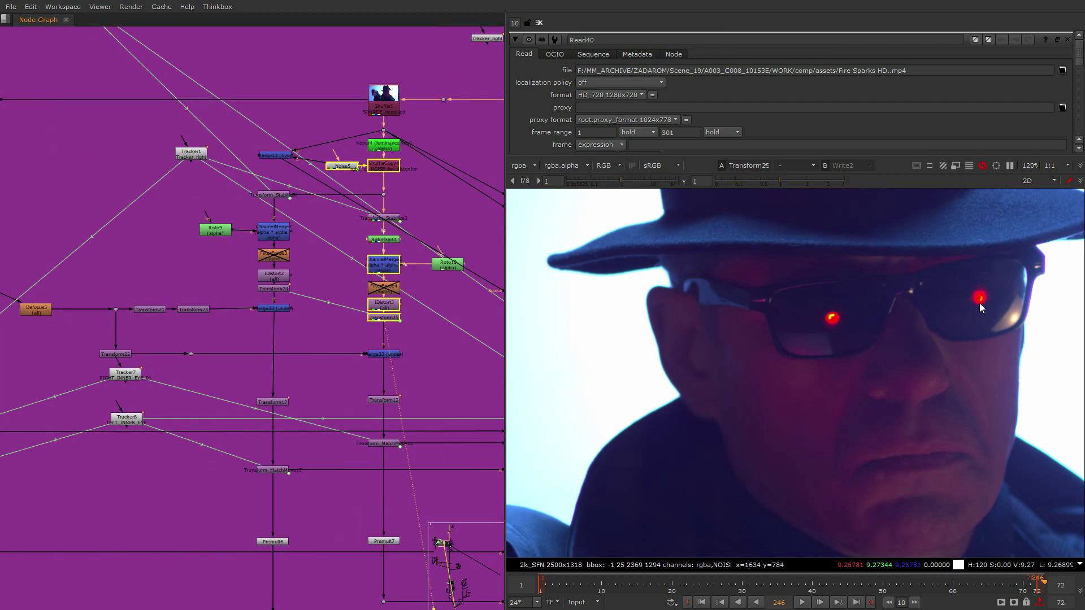
# Display the Merge33 and Merge28 outputs of the two eye branches in turn
pyautogui.moveTo(446, 342); pyautogui.dragTo(282, 386)
pyautogui.press('1')
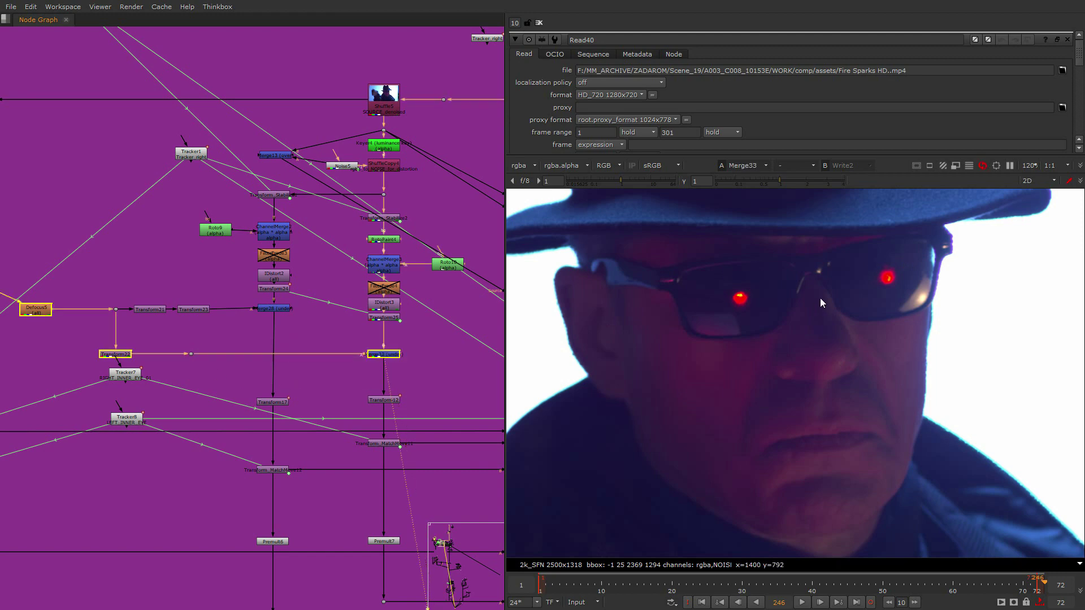
pyautogui.moveTo(361, 389); pyautogui.dragTo(376, 358, button='middle')
pyautogui.click(288, 281)
pyautogui.press('1')
# Display ShuffleCopy4 and switch repeatedly between its colour and alpha to inspect the eye highlights
pyautogui.scroll(2, 249, 203)
pyautogui.moveTo(249, 203); pyautogui.dragTo(243, 289, button='middle')
pyautogui.click(466, 191)
pyautogui.press('1')
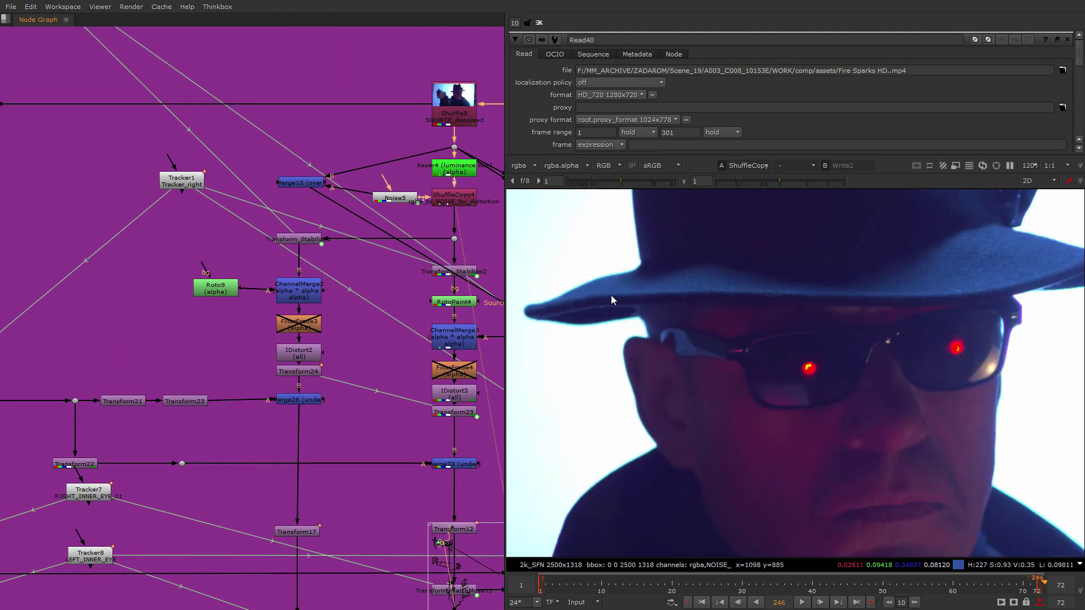
pyautogui.press('a')
pyautogui.press('a')
pyautogui.press('a')
pyautogui.press('a')
pyautogui.press('a')
pyautogui.press('a')
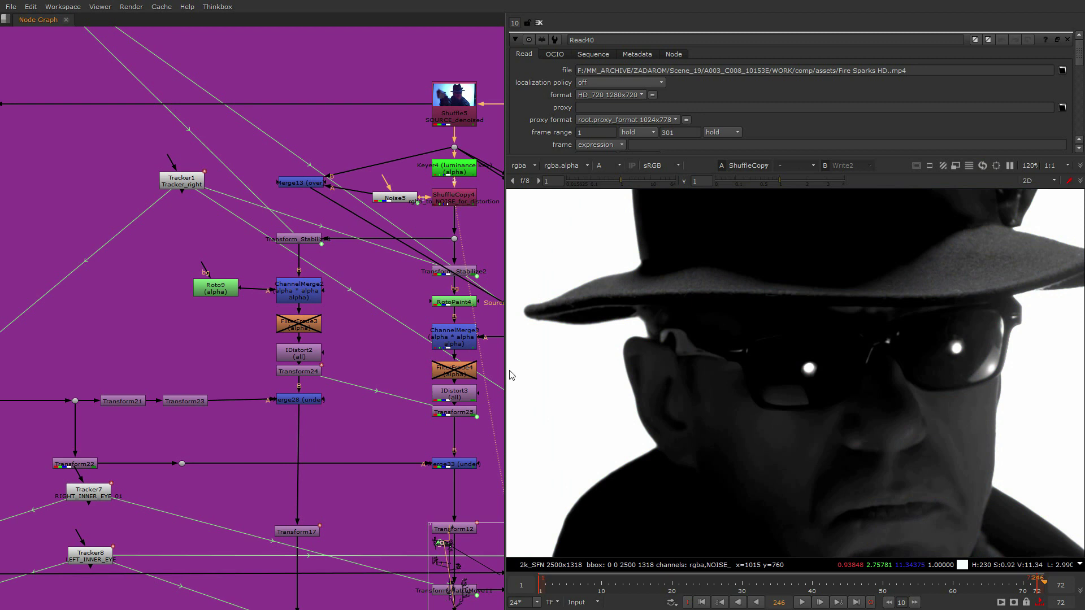
# Display the Merge28 output in colour and examine the distorted glowing eyes up close
pyautogui.press('2')
pyautogui.press('a')
pyautogui.press('a')
pyautogui.scroll(3, 879, 338)
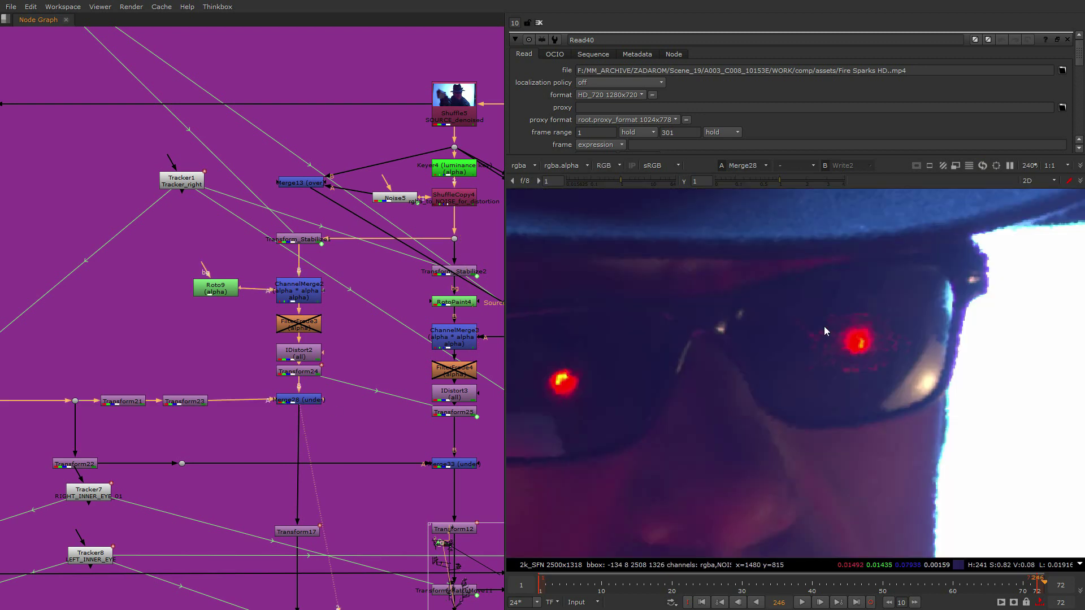
pyautogui.scroll(-3, 378, 323)
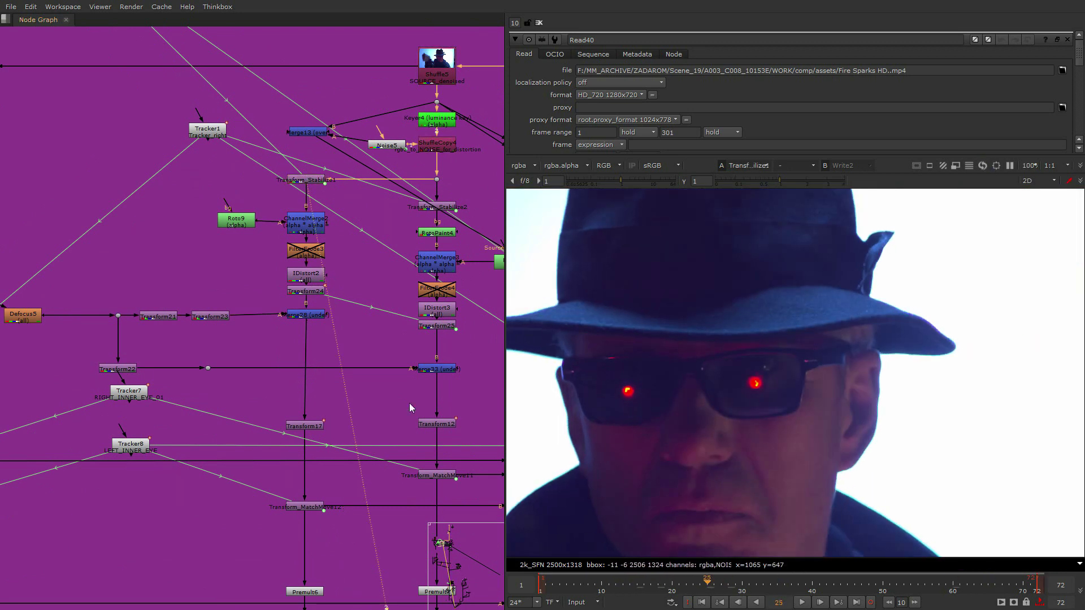
# Display the denoised Read12 footage again and examine the original glowing eyes
pyautogui.scroll(-3, 181, 442)
pyautogui.scroll(-1, 181, 438)
pyautogui.moveTo(400, 246); pyautogui.dragTo(274, 349, button='middle')
pyautogui.moveTo(264, 95); pyautogui.dragTo(323, 274, button='middle')
pyautogui.press('2')
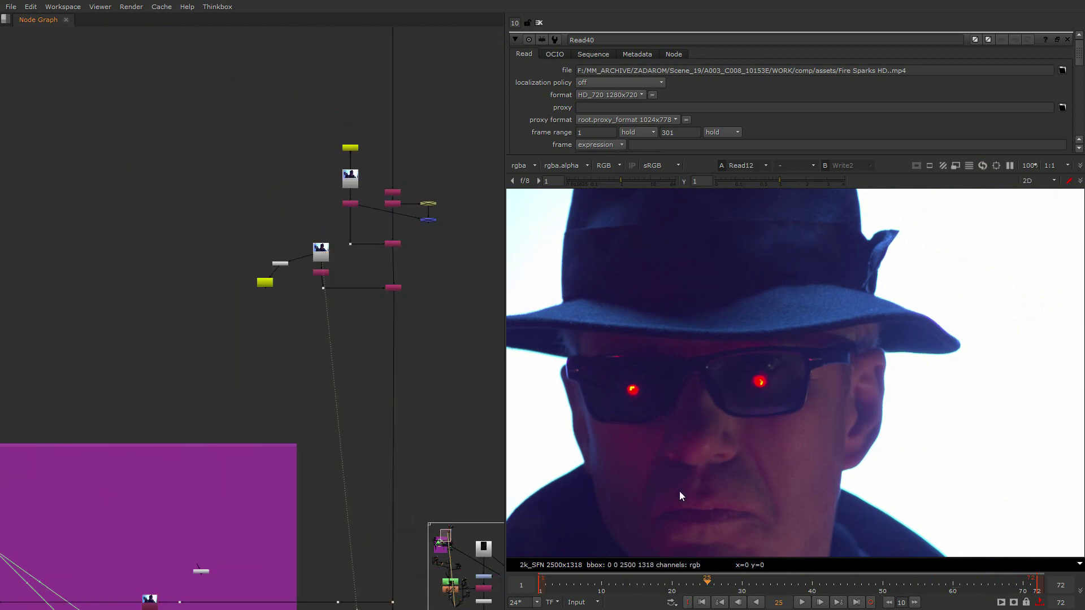
pyautogui.scroll(6, 253, 373)
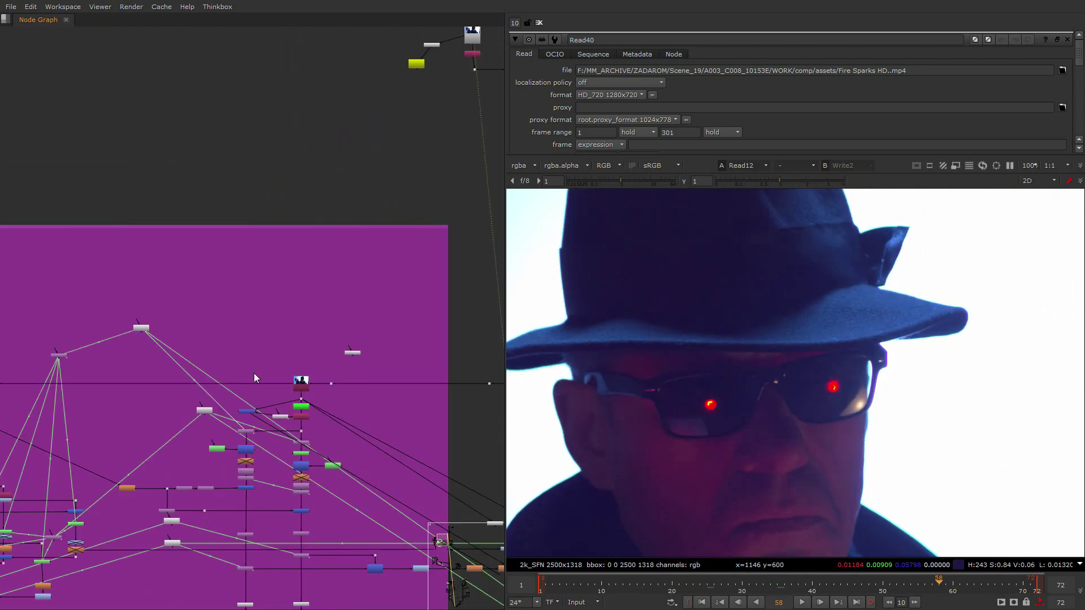
# Select Transform_Stabilize2 and display the Transform24 output for comparison with the Read12 footage
pyautogui.scroll(3, 307, 395)
pyautogui.click(417, 406)
pyautogui.press('2')
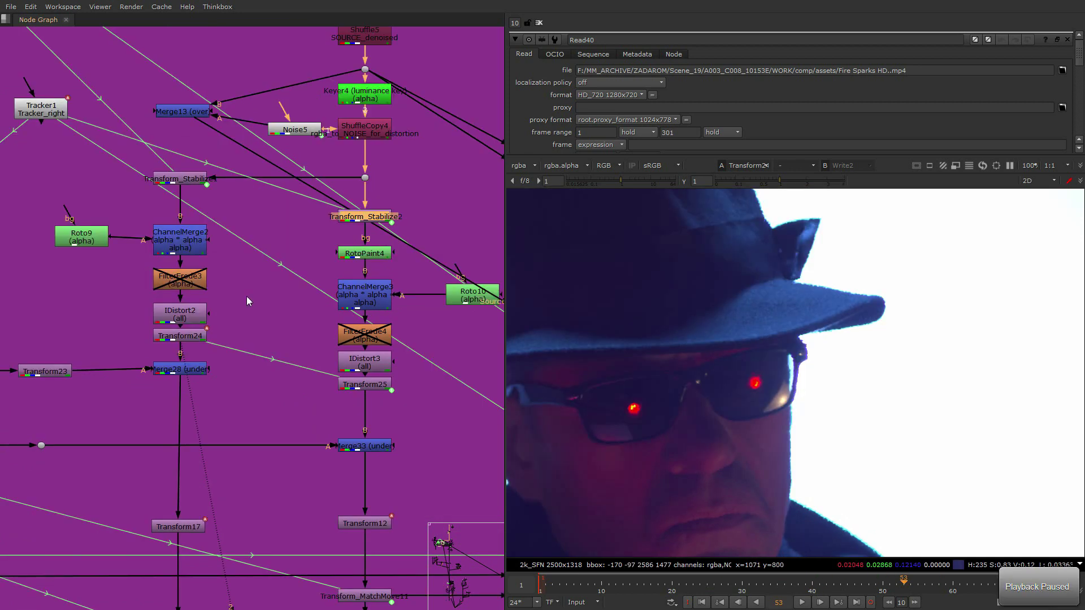
# Open the IDistort2 properties and compare the IDistort2 and IDistort3 outputs around the glowing eyes
pyautogui.doubleClick(191, 316)
pyautogui.press('1')
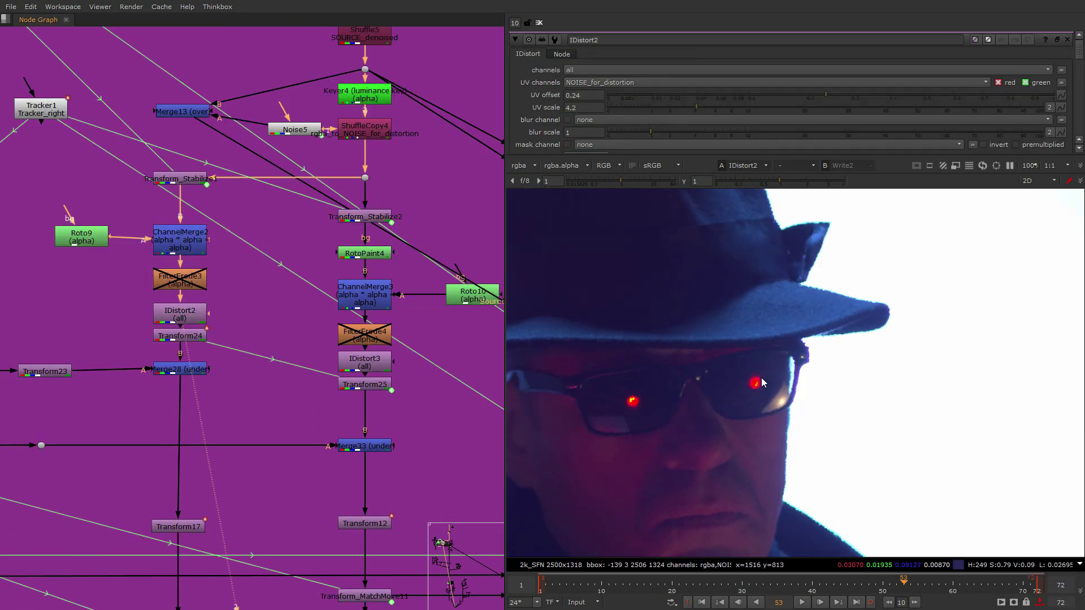
pyautogui.scroll(2, 762, 383)
pyautogui.click(365, 367)
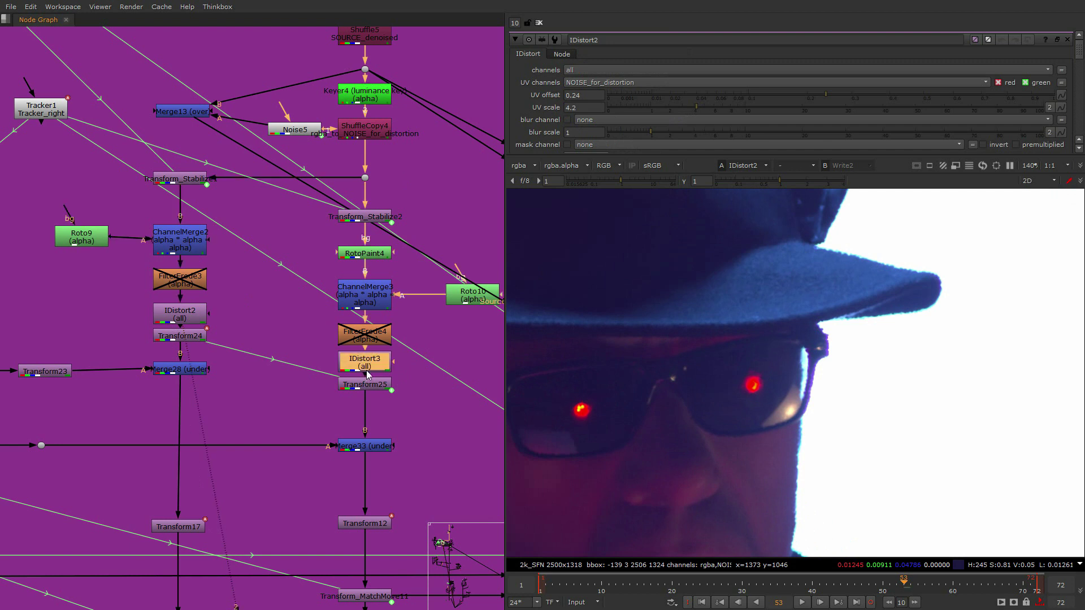
pyautogui.press('1')
# Open the Transform24 properties and display its rotated output in the viewer
pyautogui.click(187, 320)
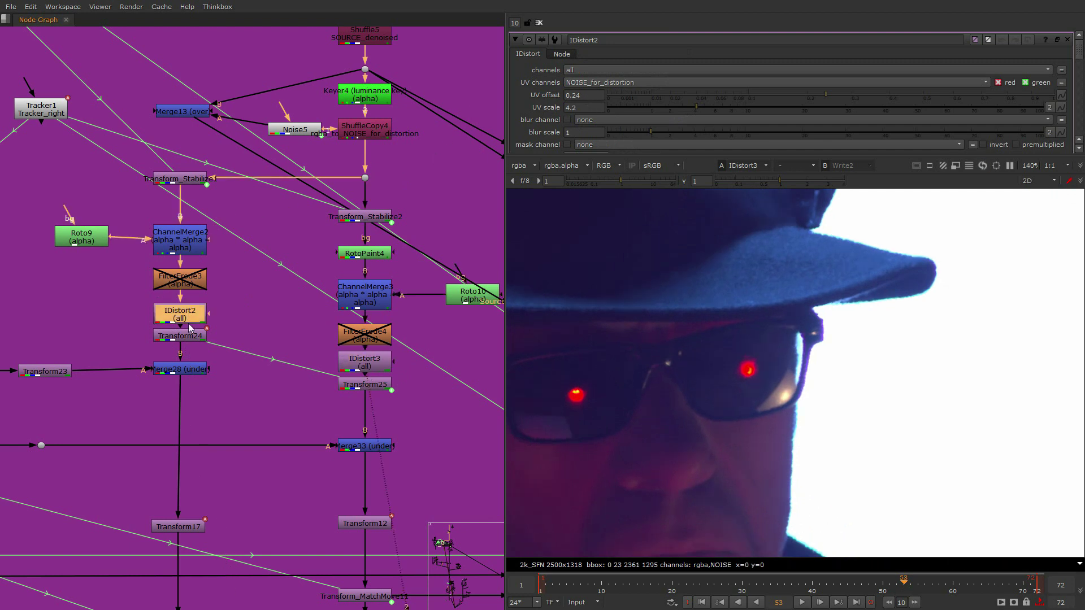
pyautogui.doubleClick(176, 333)
pyautogui.press('1')
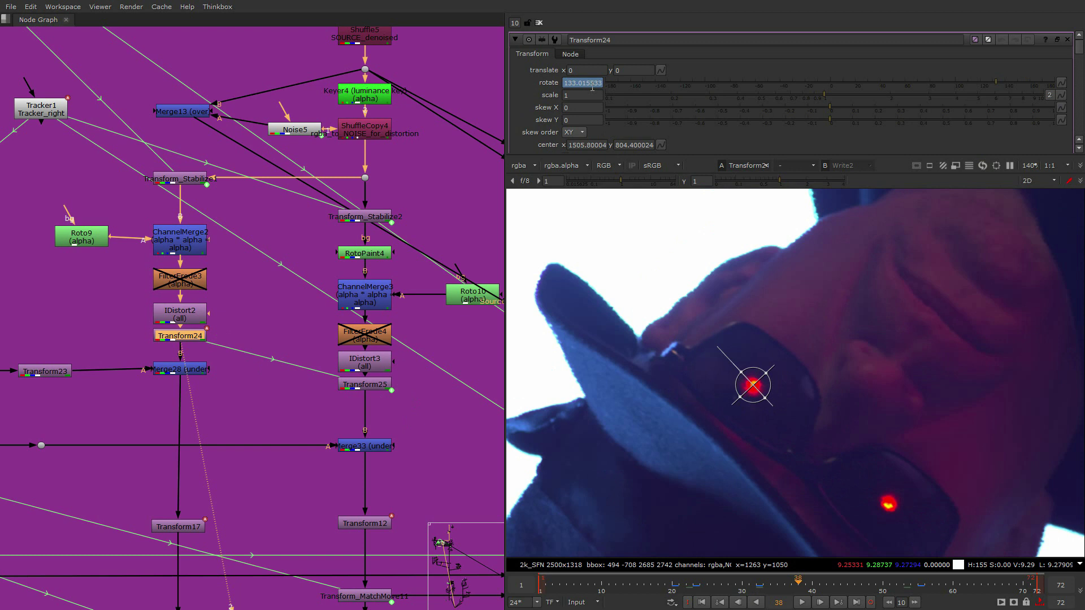
# Inspect the Transform24 rotate curve in the Curve Editor, move to frame 47, and return to the Node Graph
pyautogui.click(5, 19)
pyautogui.click(134, 138)
pyautogui.press('f')
pyautogui.rightClick(585, 87)
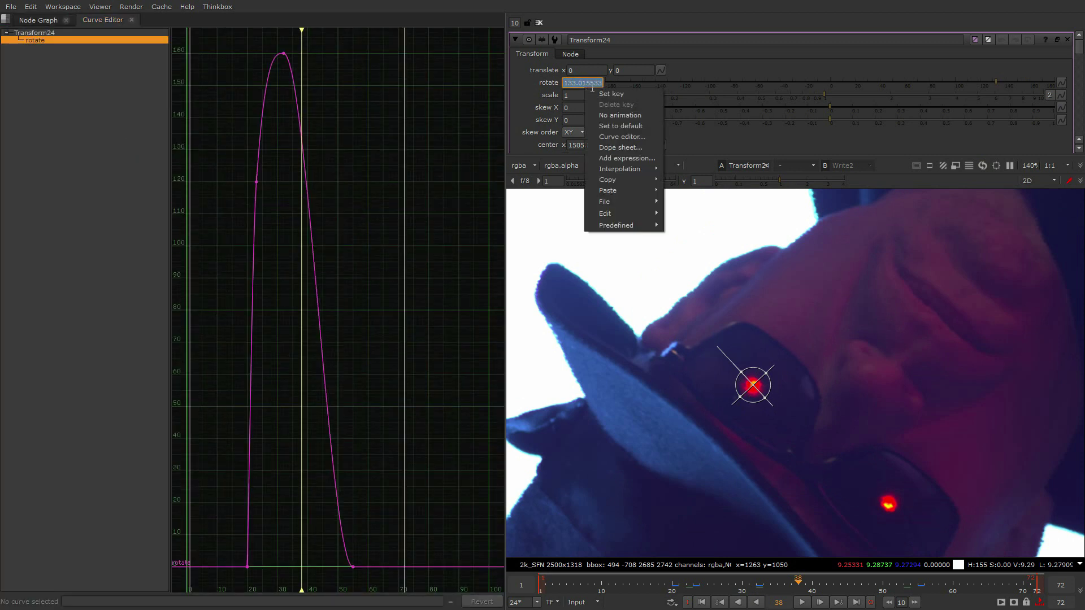
pyautogui.click(616, 157)
pyautogui.press('Escape')
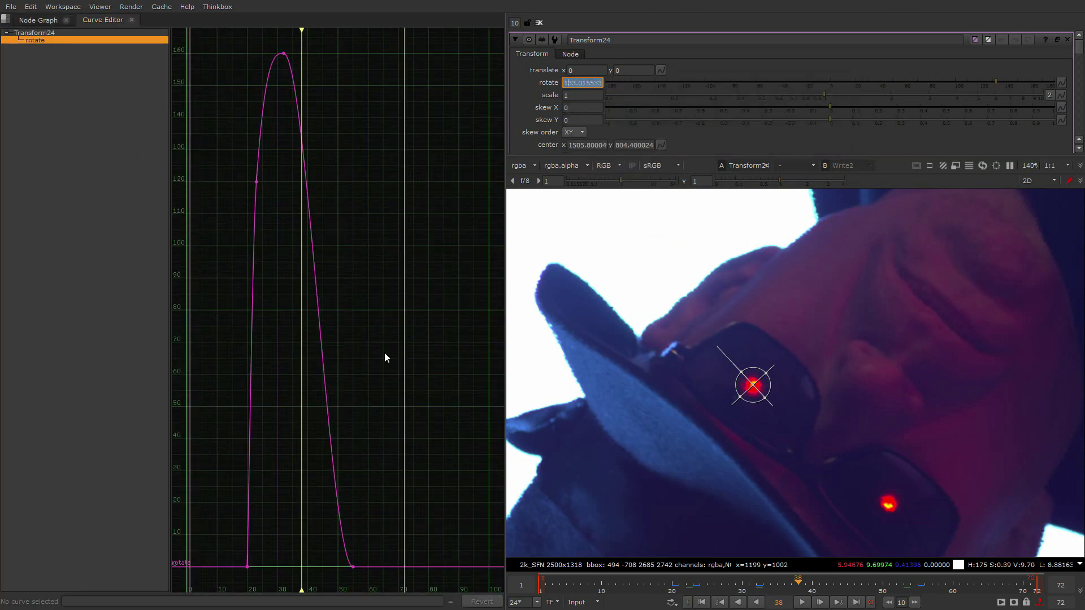
pyautogui.moveTo(302, 588); pyautogui.dragTo(329, 565)
pyautogui.click(38, 20)
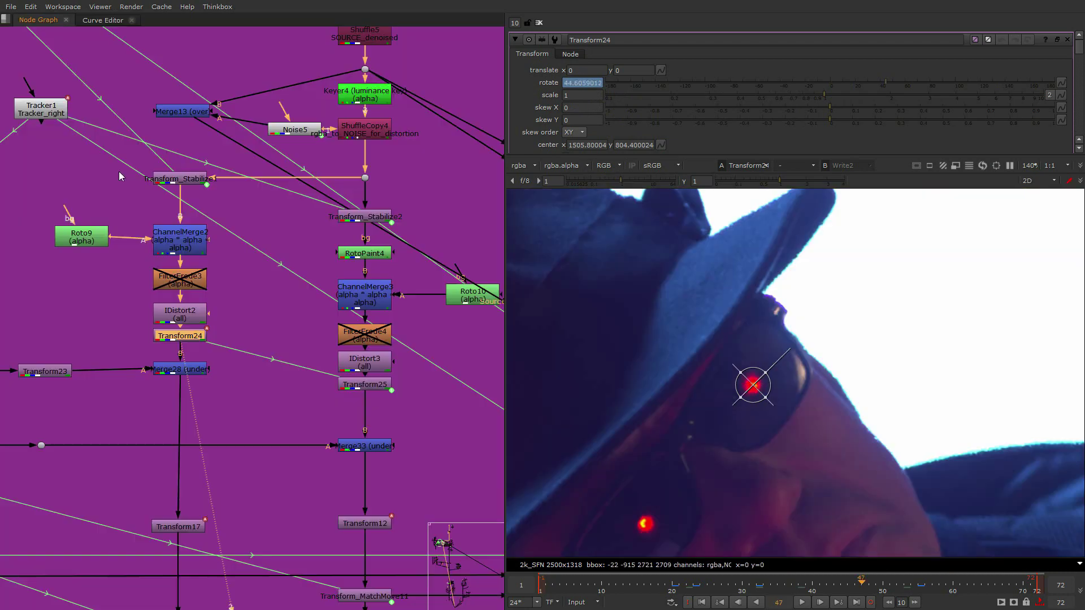
# Display the output of the transform node below Grade35 near the Eyes label in the viewer
pyautogui.moveTo(277, 428); pyautogui.dragTo(316, 377, button='middle')
pyautogui.scroll(-4, 332, 319)
pyautogui.scroll(-4, 294, 391)
pyautogui.scroll(5, 208, 293)
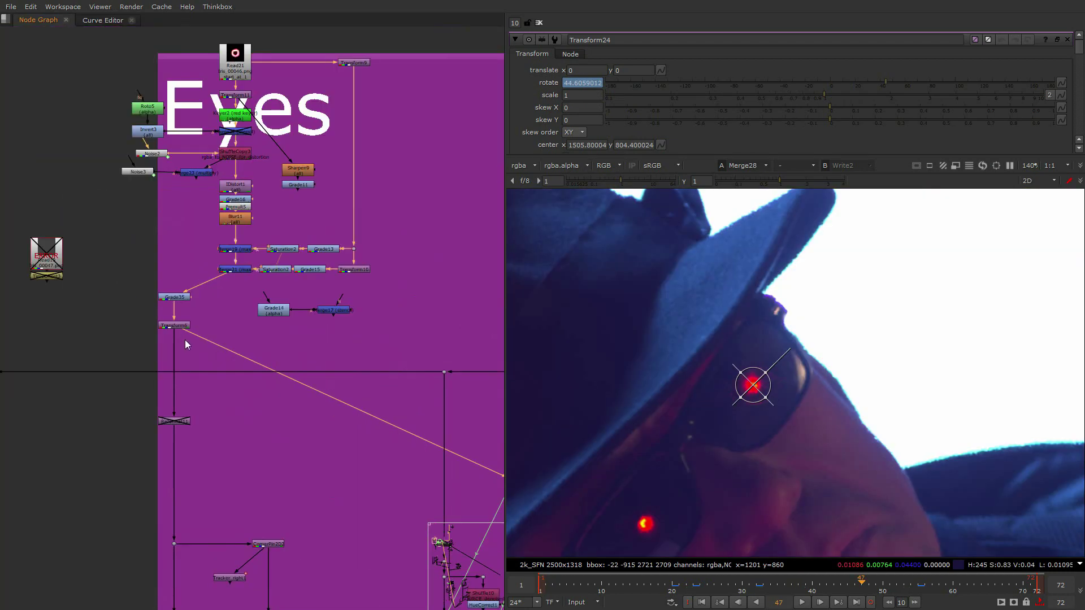
pyautogui.click(176, 325)
pyautogui.press('1')
pyautogui.scroll(-5, 792, 347)
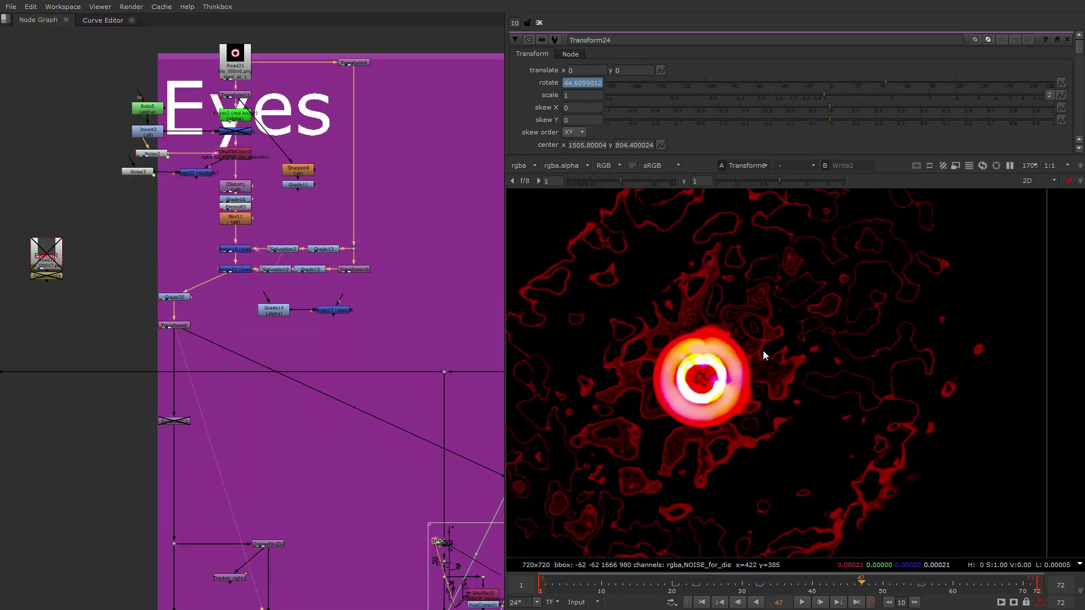
# Display the Read21 iris footage at the head of the Eyes branch
pyautogui.moveTo(184, 348); pyautogui.dragTo(167, 498, button='middle')
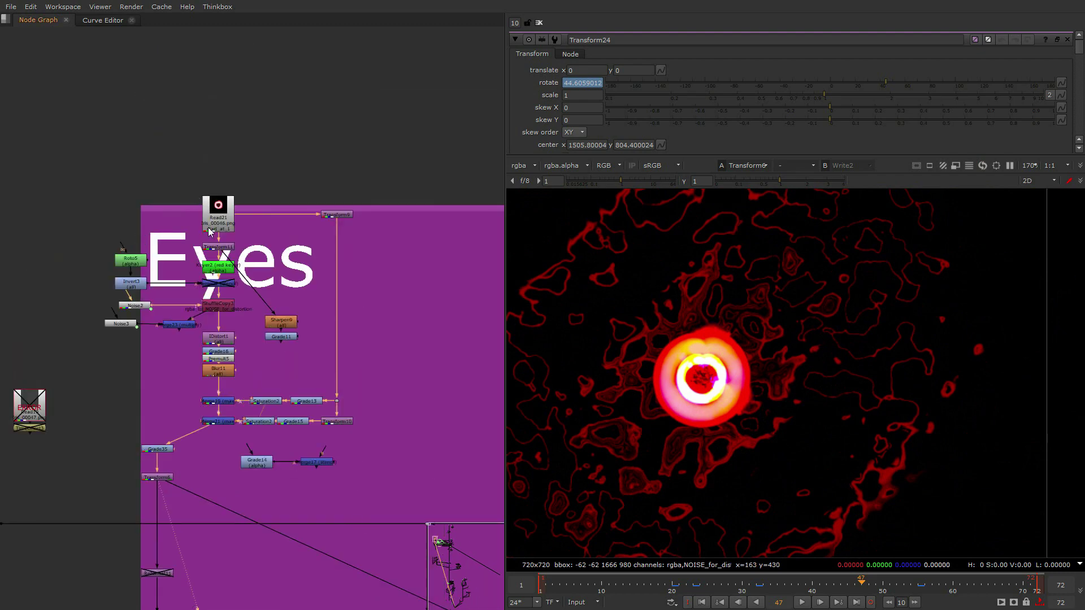
pyautogui.scroll(1, 211, 229)
pyautogui.click(231, 212)
pyautogui.press('1')
pyautogui.scroll(-4, 781, 371)
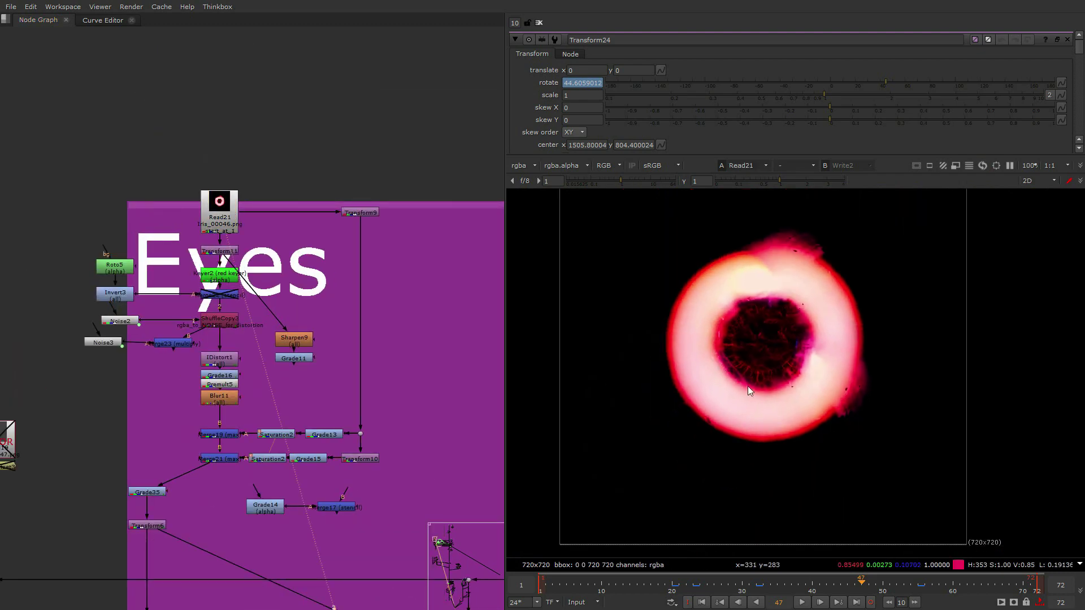
# Go back to frame 2 and play the Read21 iris sequence forward
pyautogui.moveTo(561, 584); pyautogui.dragTo(546, 584)
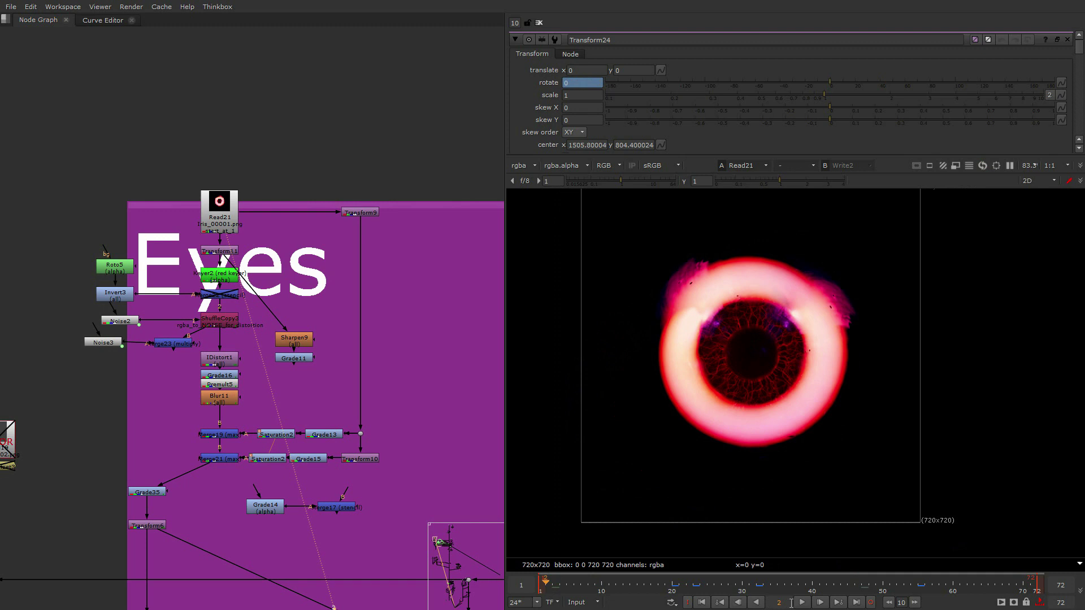
pyautogui.click(804, 603)
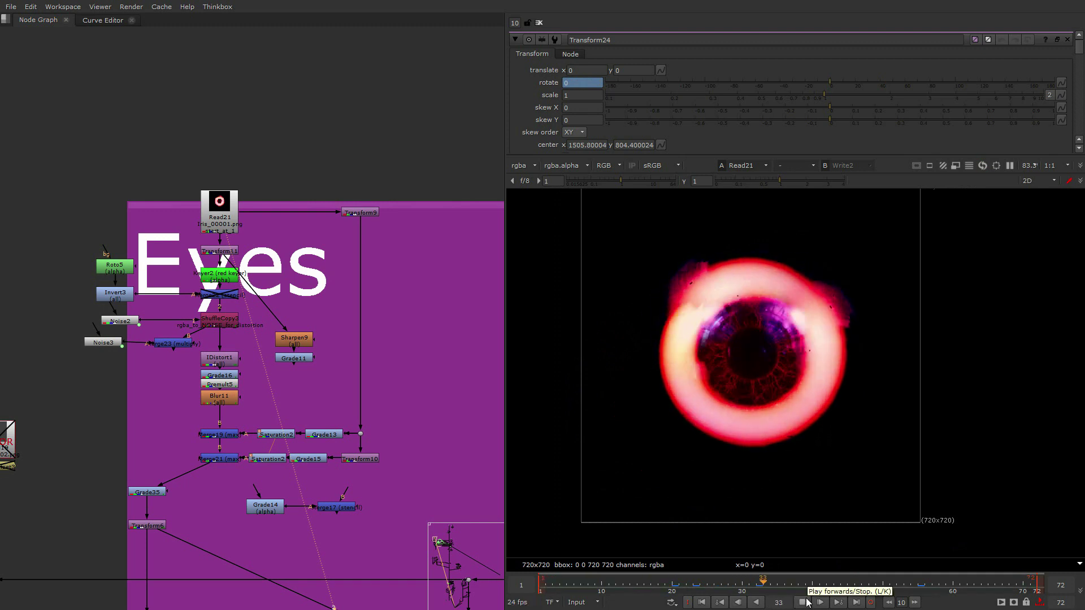
pyautogui.click(804, 602)
pyautogui.click(801, 603)
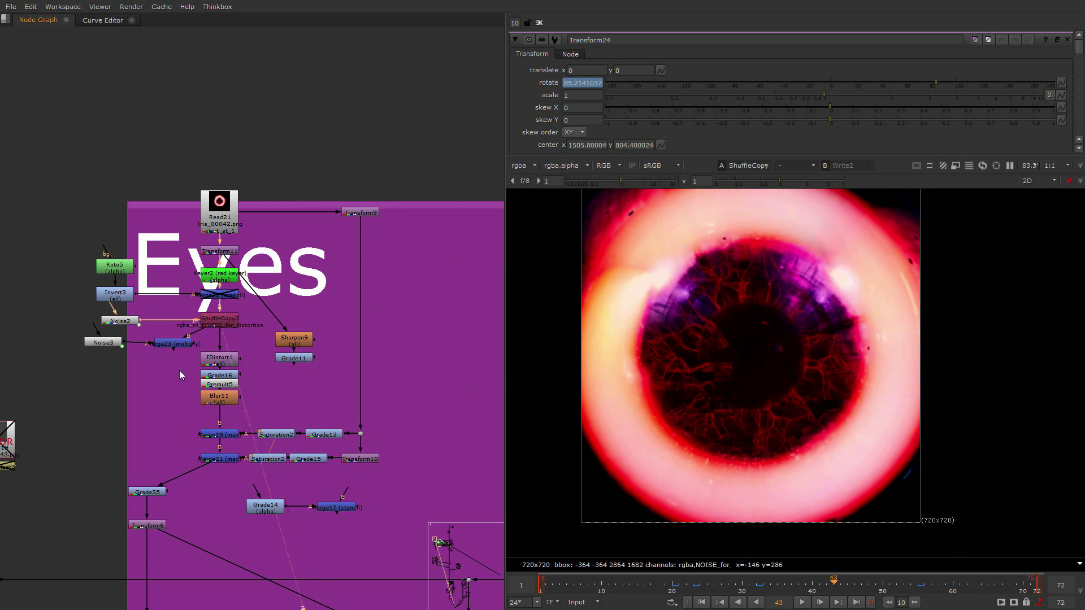
# Follow the iris through the IDistort1 and Merge19 outputs, and play back the Merge19 result
pyautogui.click(228, 377)
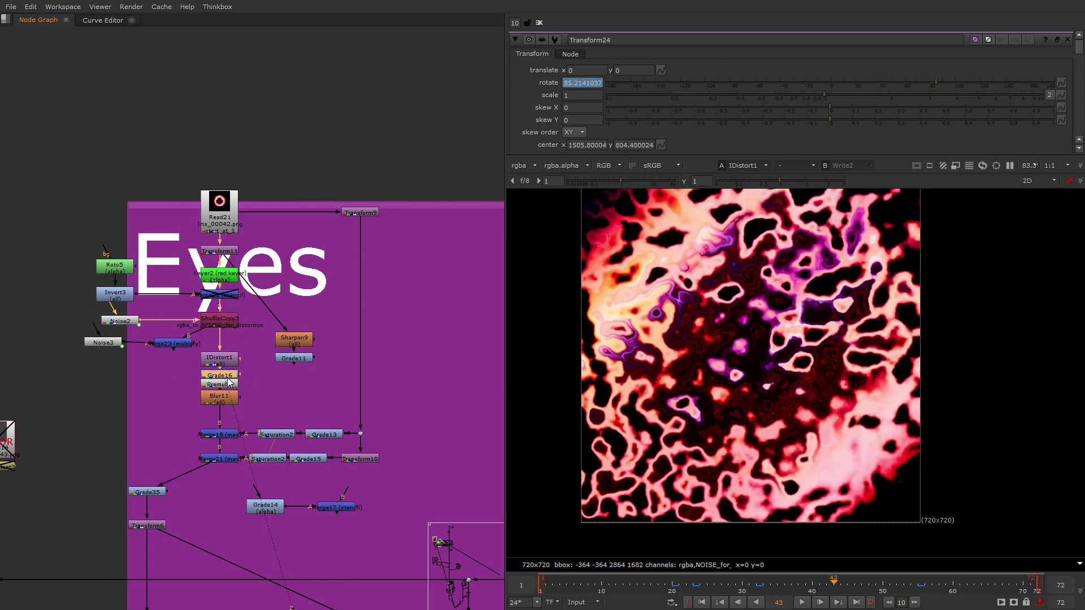
pyautogui.click(210, 434)
pyautogui.press('1')
pyautogui.scroll(4, 743, 381)
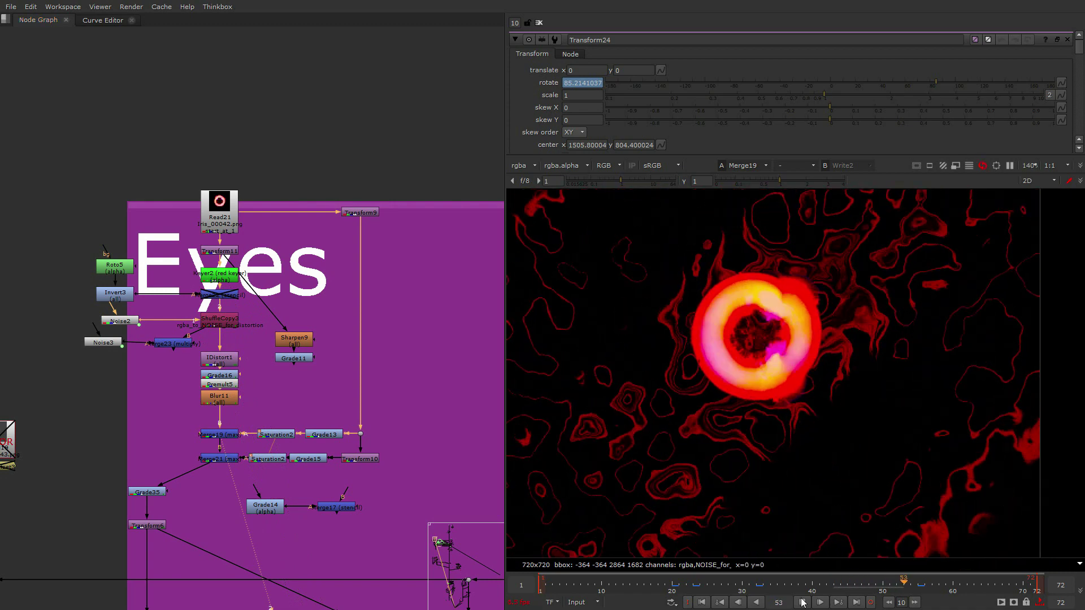
pyautogui.scroll(-3, 708, 433)
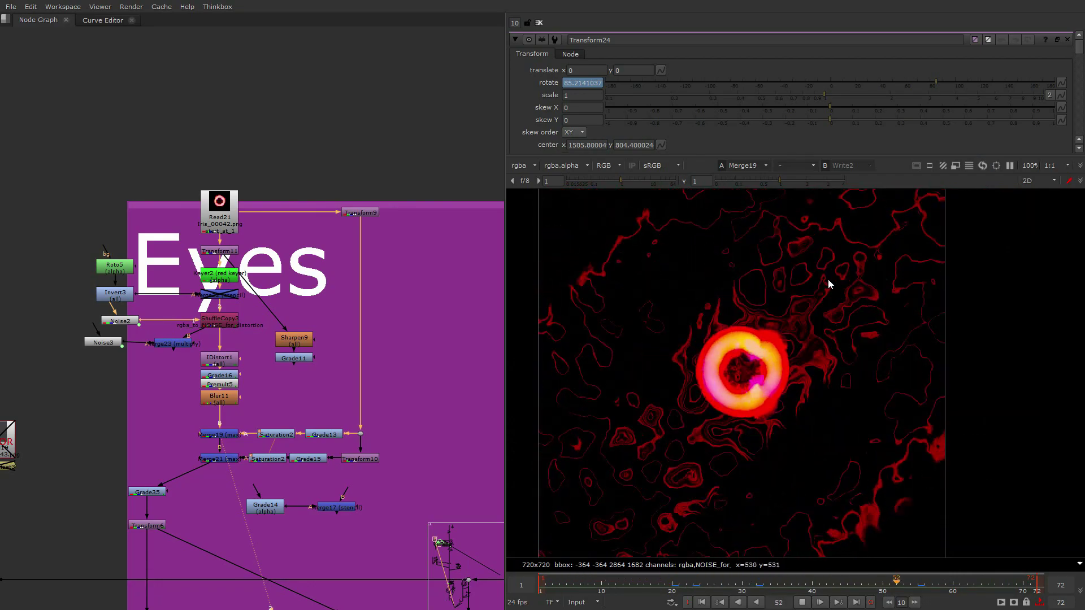
# Go to the lower part of the script and display the Read15 footage in the viewer
pyautogui.scroll(-5, 303, 463)
pyautogui.moveTo(475, 440); pyautogui.dragTo(136, 439, button='middle')
pyautogui.scroll(-8, 305, 456)
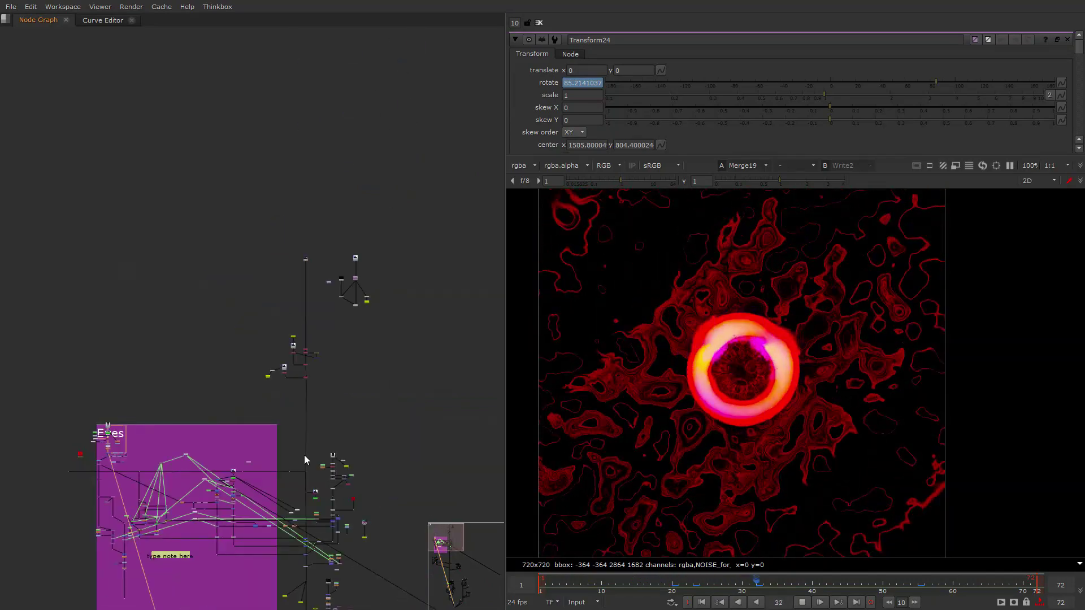
pyautogui.moveTo(299, 503); pyautogui.dragTo(329, 251, button='middle')
pyautogui.scroll(1, 334, 381)
pyautogui.scroll(10, 337, 398)
pyautogui.click(309, 334)
pyautogui.press('1')
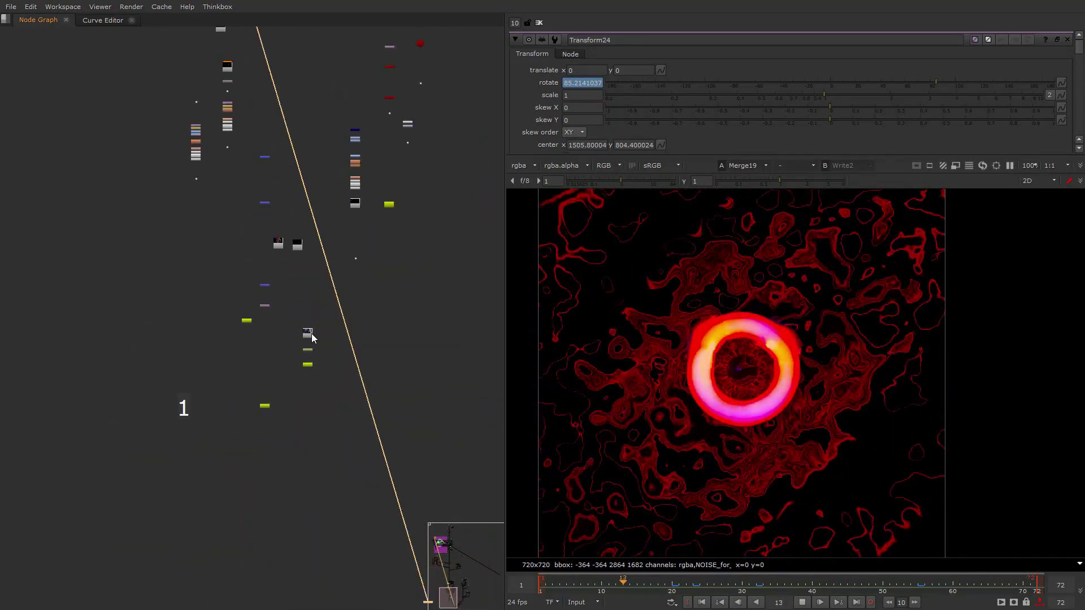
# Examine the glowing eye behind the glasses up close in Read15 and close the open node properties
pyautogui.scroll(3, 809, 350)
pyautogui.scroll(8, 789, 360)
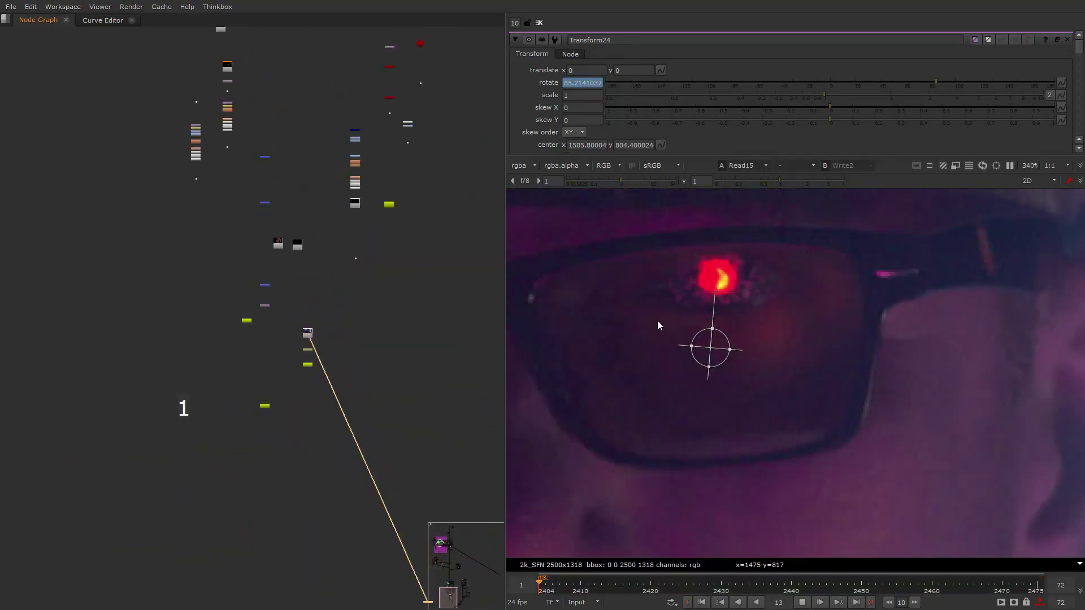
pyautogui.click(1068, 39)
pyautogui.click(1068, 40)
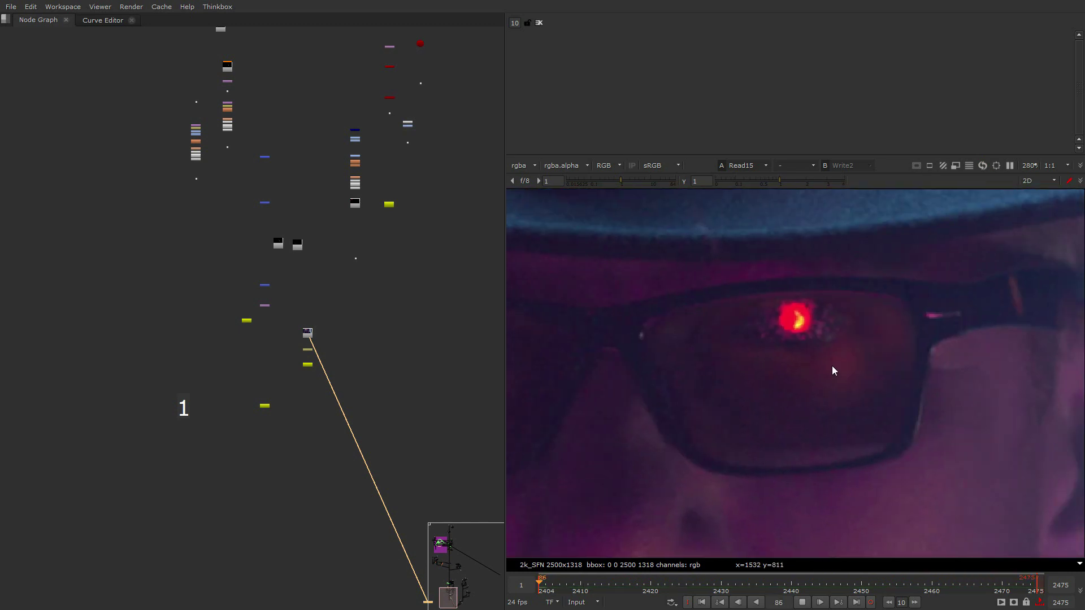
# Return to the upper part of the script and display the Read12 footage
pyautogui.scroll(-10, 337, 443)
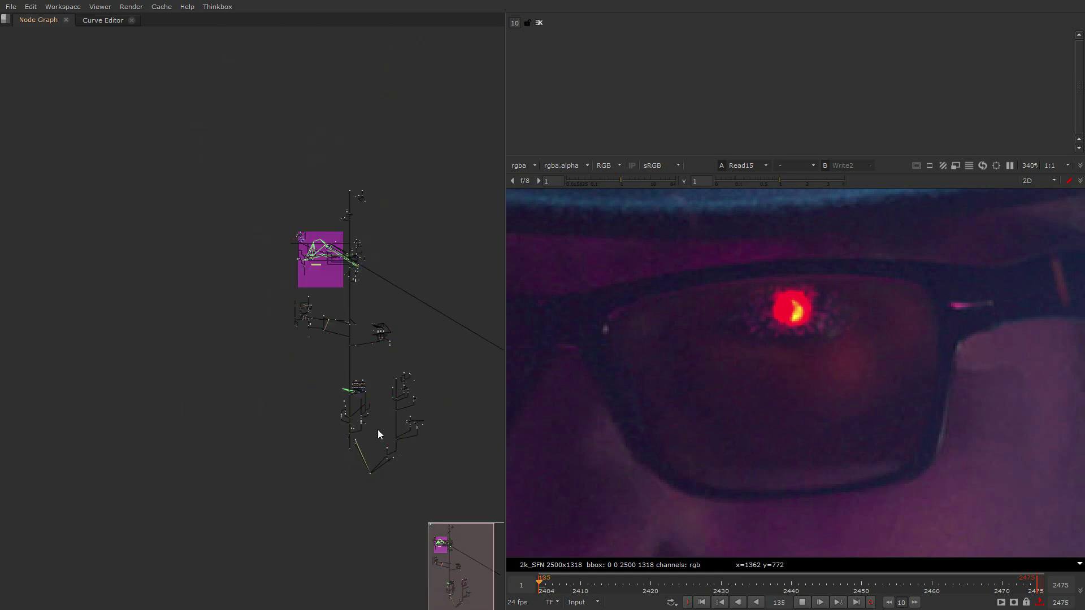
pyautogui.moveTo(331, 293); pyautogui.dragTo(304, 450, button='middle')
pyautogui.scroll(3, 288, 441)
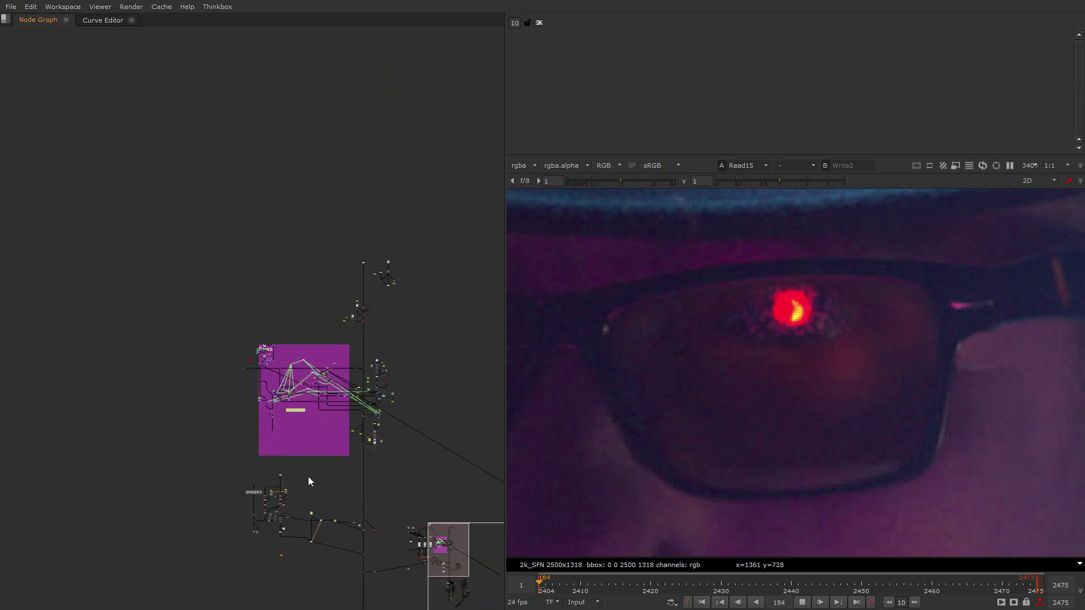
pyautogui.moveTo(367, 292); pyautogui.dragTo(364, 408, button='middle')
pyautogui.scroll(8, 360, 413)
pyautogui.click(283, 569)
pyautogui.press('1')
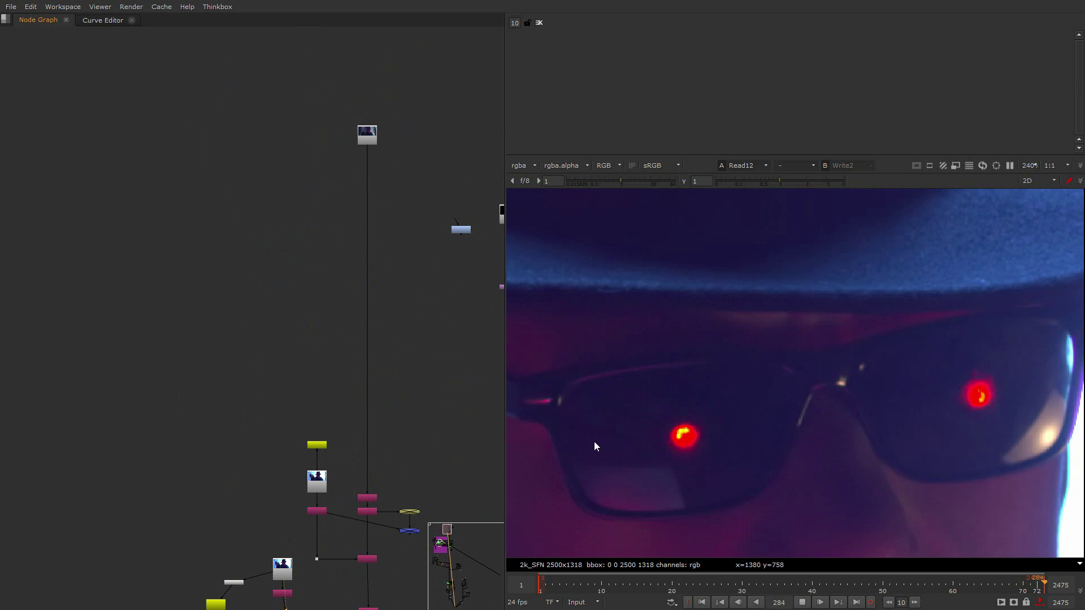
# Display the Merge28 output and the Merge33 output for the two glowing eyes
pyautogui.moveTo(244, 531); pyautogui.dragTo(327, 434, button='middle')
pyautogui.scroll(-8, 328, 434)
pyautogui.moveTo(200, 502); pyautogui.dragTo(289, 414, button='middle')
pyautogui.scroll(7, 287, 416)
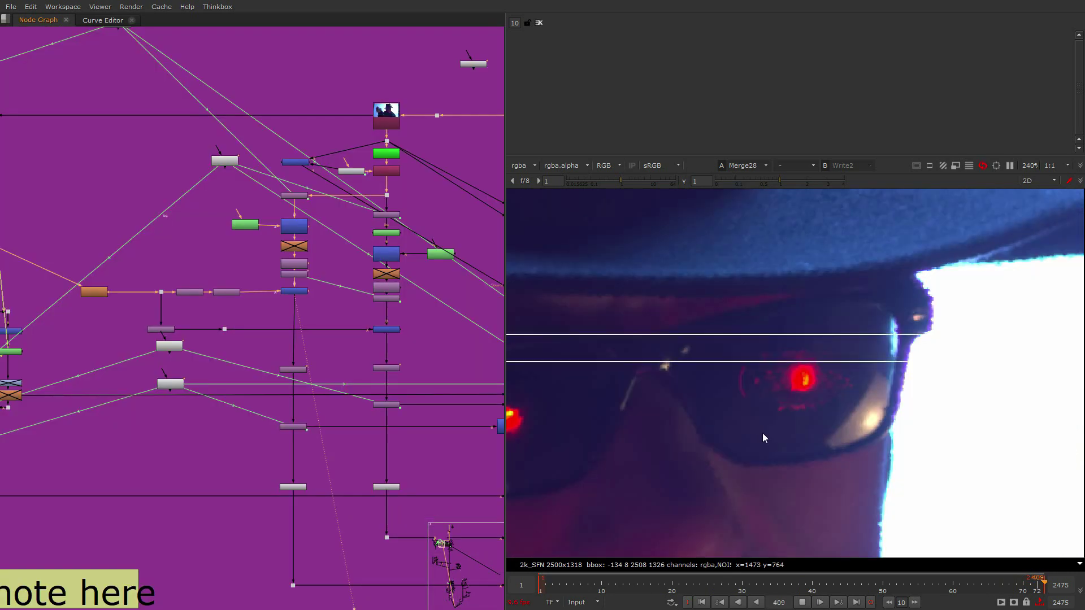
pyautogui.moveTo(192, 356); pyautogui.dragTo(198, 390, button='middle')
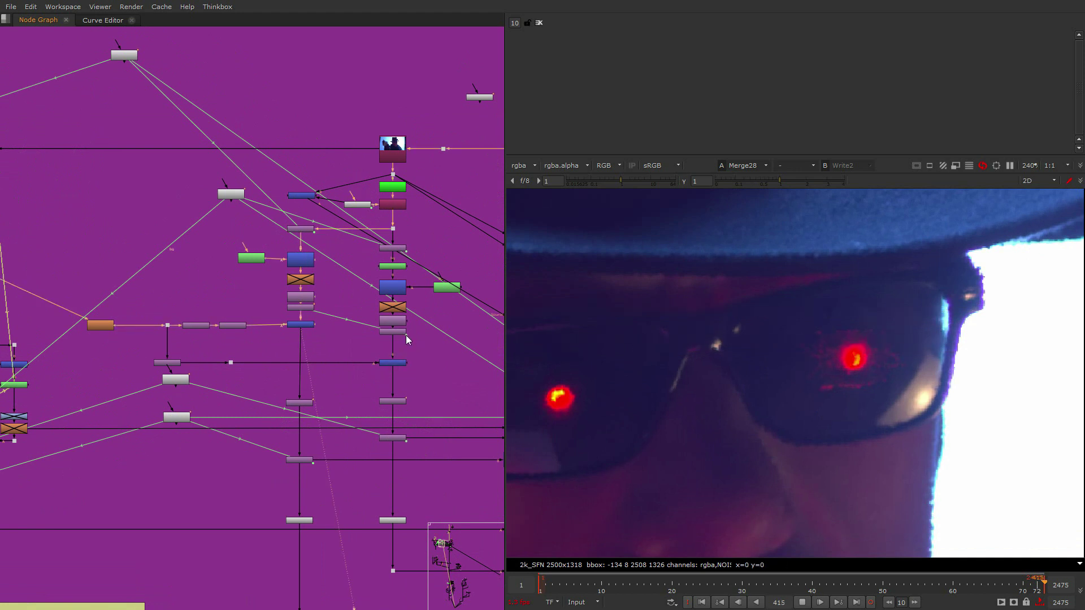
pyautogui.press('1')
pyautogui.press('2')
# Open the Transform17 properties below Merge28 and display its output in the viewer
pyautogui.scroll(-1, 365, 384)
pyautogui.moveTo(290, 521); pyautogui.dragTo(354, 424, button='middle')
pyautogui.scroll(6, 373, 330)
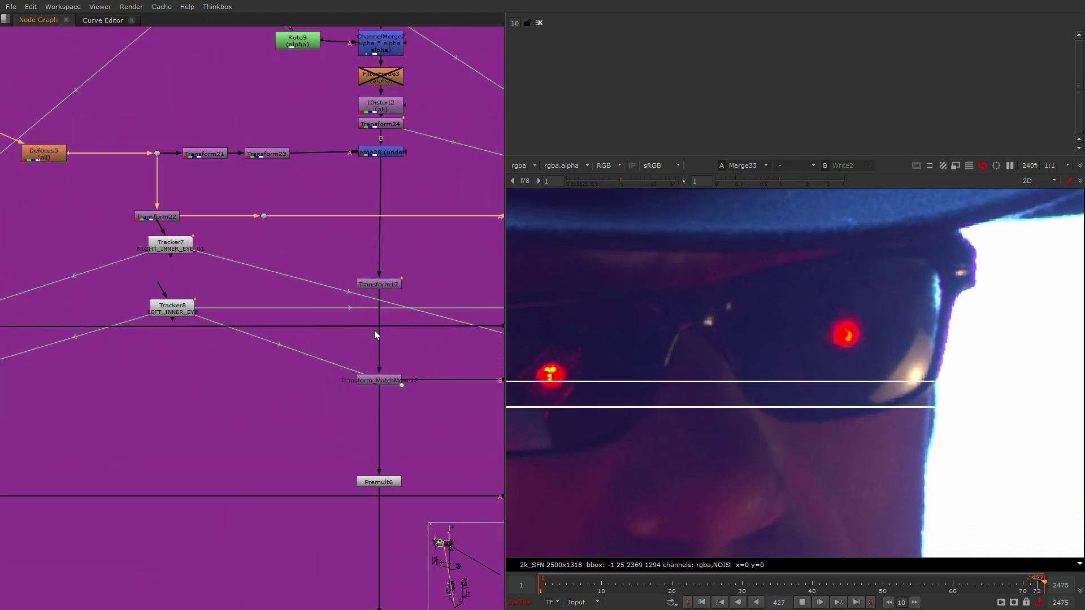
pyautogui.doubleClick(382, 250)
pyautogui.scroll(-2, 422, 385)
pyautogui.moveTo(422, 384); pyautogui.dragTo(262, 447, button='middle')
pyautogui.moveTo(302, 391); pyautogui.dragTo(269, 438, button='middle')
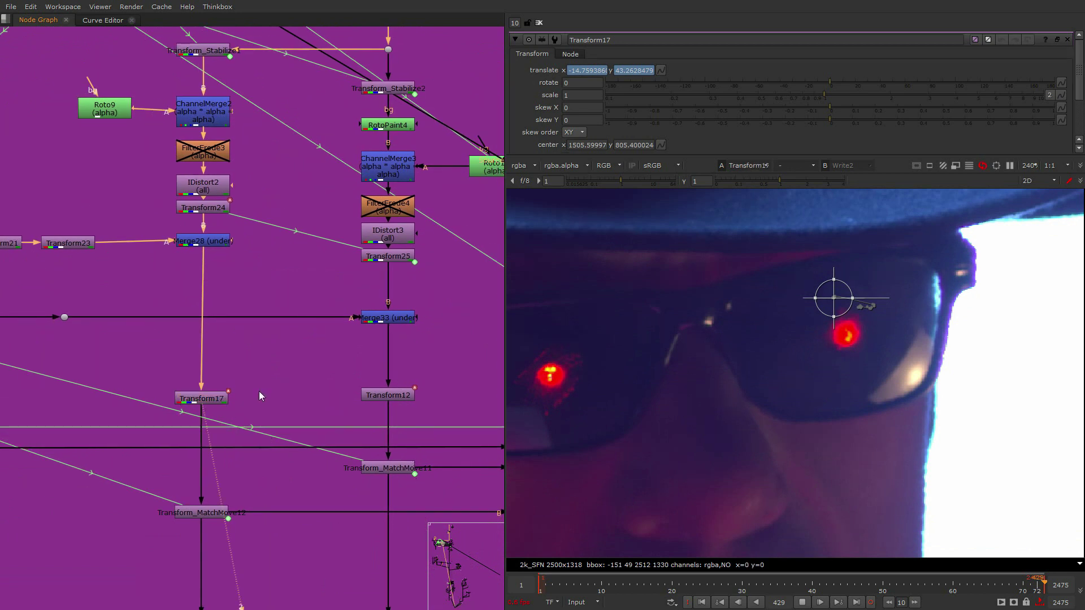
# Switch between the Transform17 and Transform12 properties to compare their translate animation on each eye
pyautogui.click(397, 395)
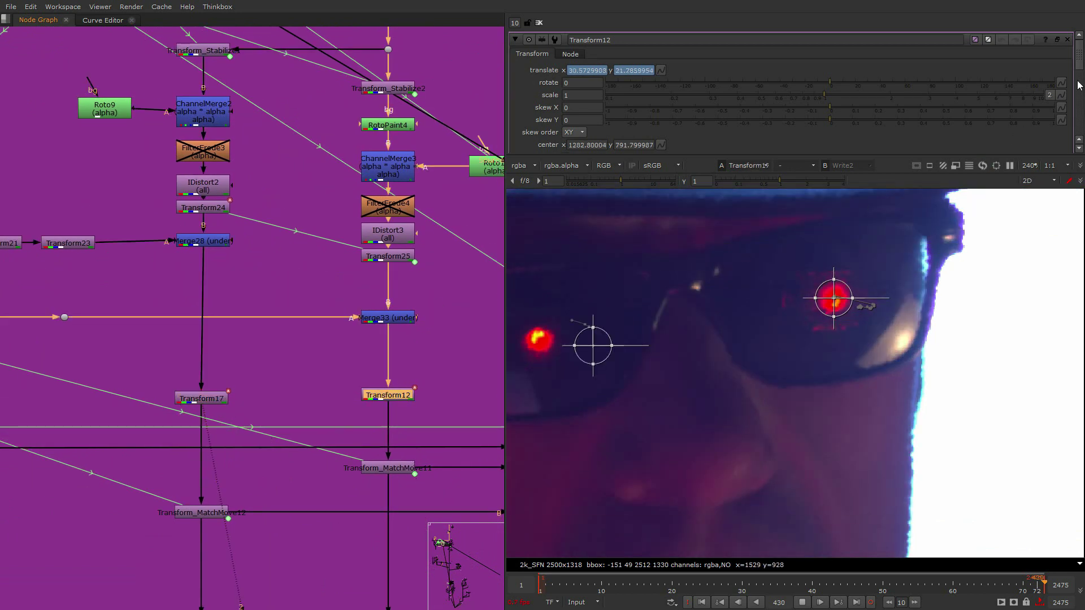
pyautogui.click(1068, 40)
pyautogui.doubleClick(202, 399)
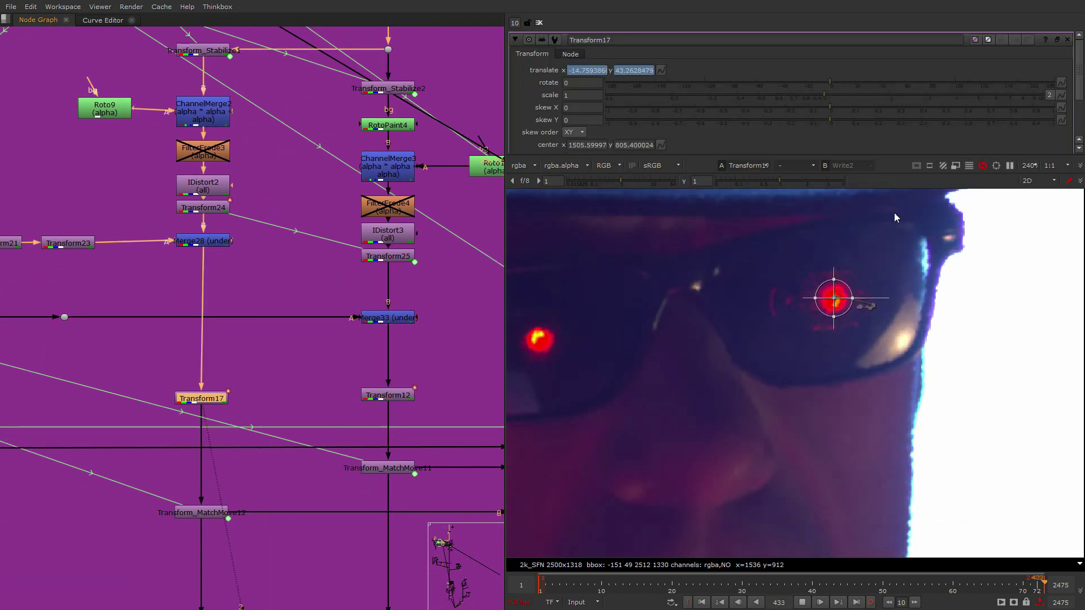
pyautogui.doubleClick(389, 396)
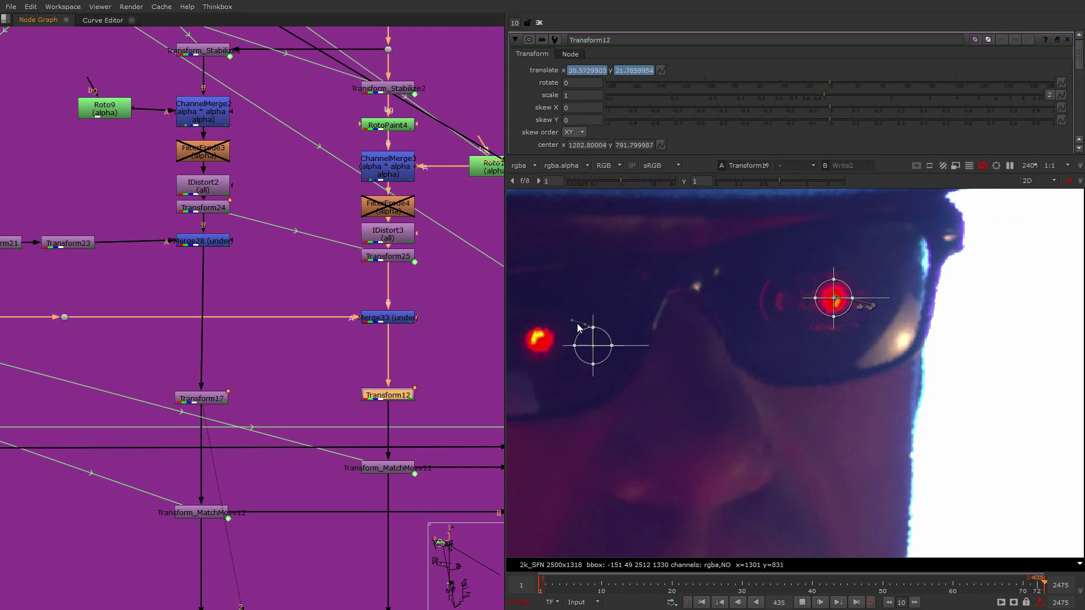
# Examine the Transform12 and Transform17 motion paths over the eyes, and their translate curves in the Curve Editor
pyautogui.scroll(2, 916, 342)
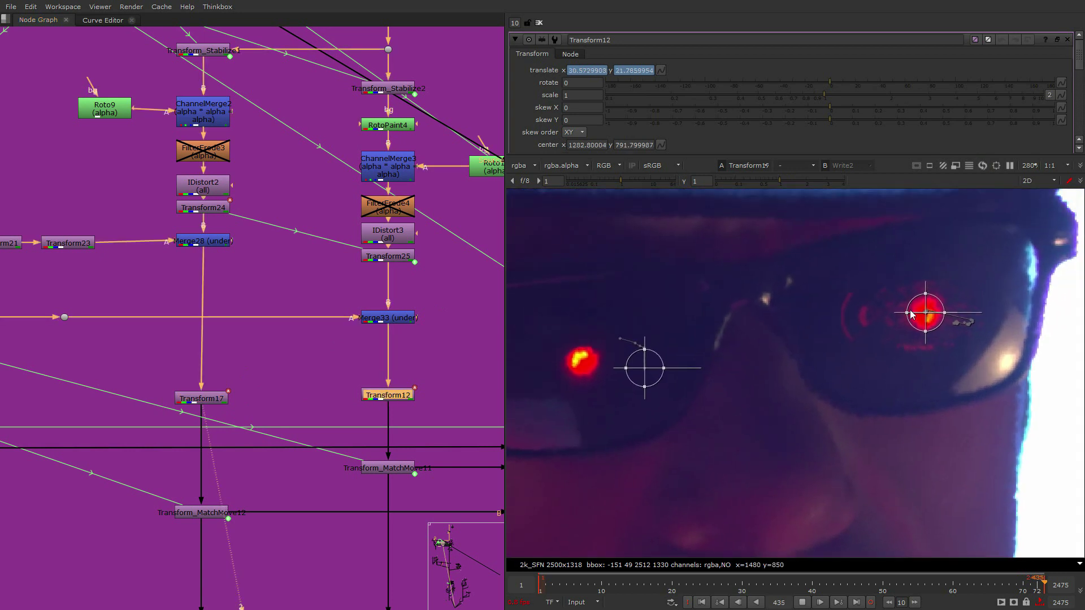
pyautogui.scroll(3, 712, 378)
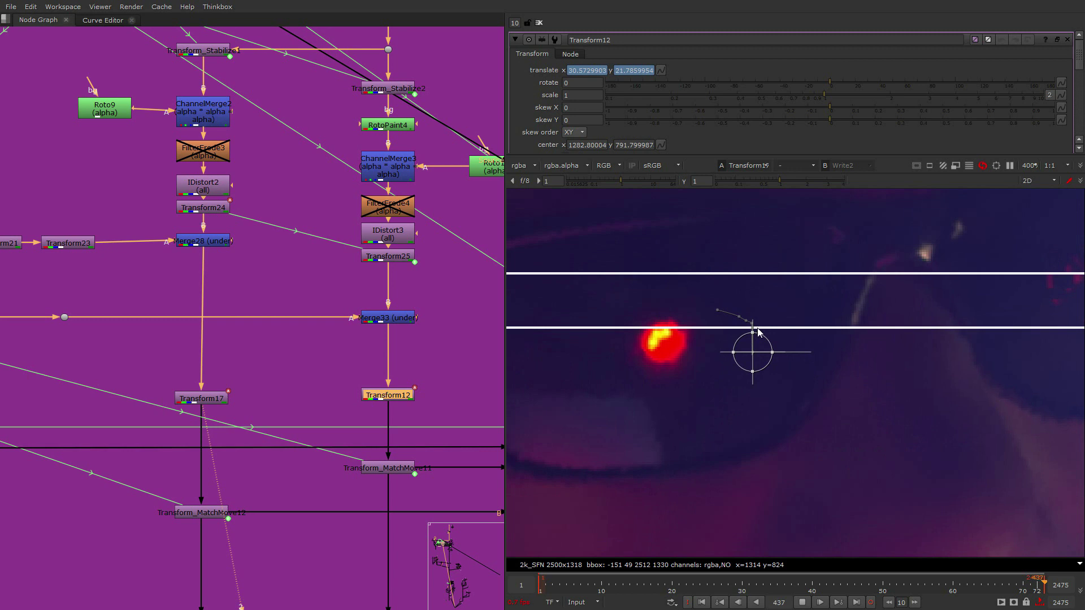
pyautogui.moveTo(842, 381); pyautogui.dragTo(704, 424, button='middle')
pyautogui.moveTo(1004, 351); pyautogui.dragTo(856, 358, button='middle')
pyautogui.scroll(-3, 758, 408)
pyautogui.moveTo(757, 408); pyautogui.dragTo(913, 408, button='middle')
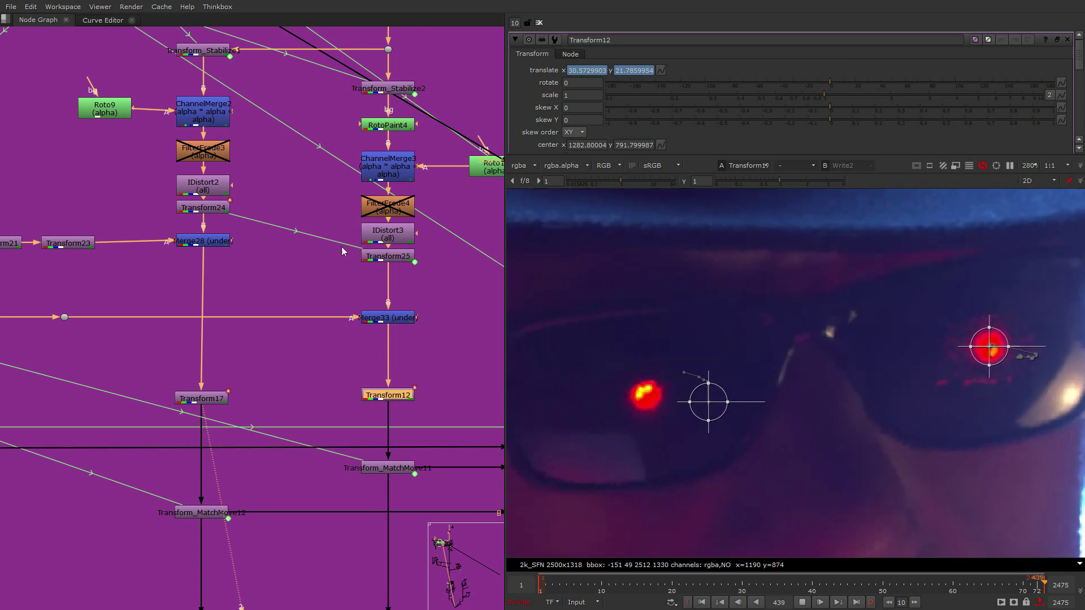
pyautogui.click(103, 20)
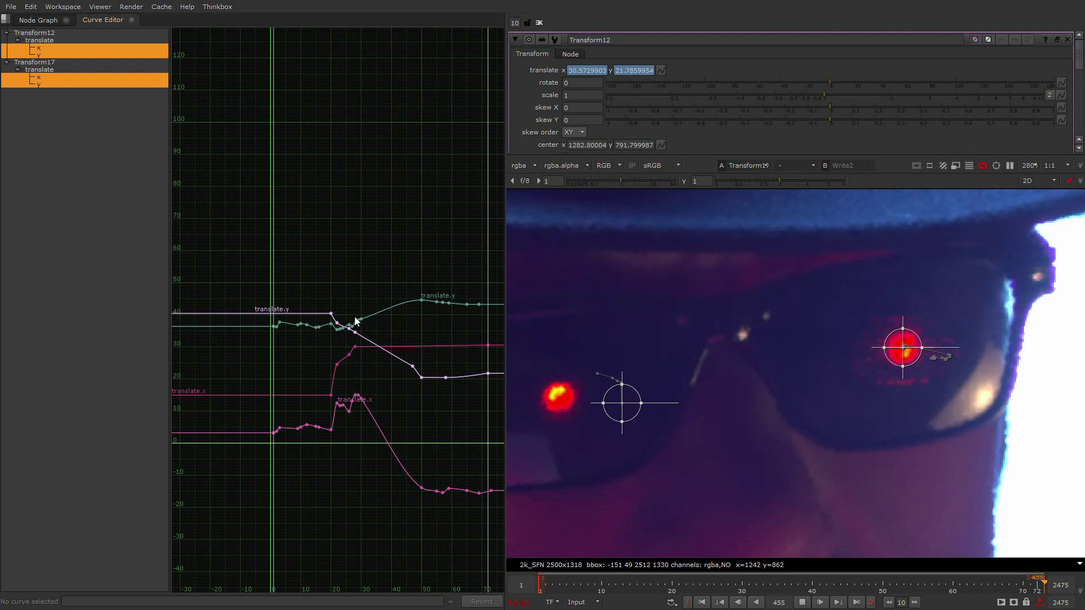
pyautogui.click(37, 20)
# Display the Dot23 and Dot41 outputs and close the open node properties
pyautogui.scroll(-2, 202, 423)
pyautogui.moveTo(202, 423); pyautogui.dragTo(302, 298, button='middle')
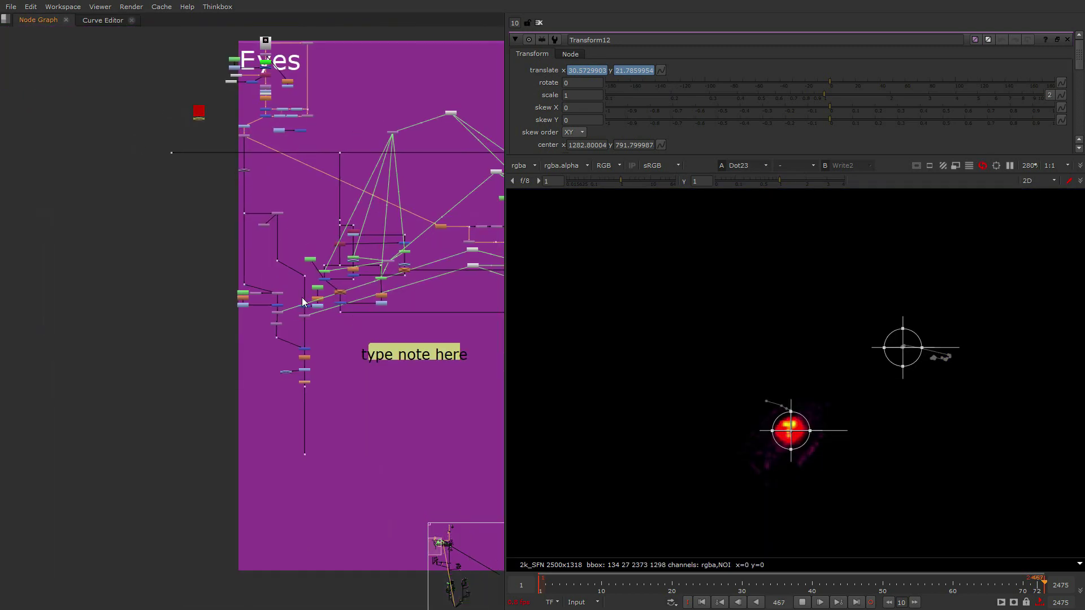
pyautogui.moveTo(388, 360); pyautogui.dragTo(286, 382, button='middle')
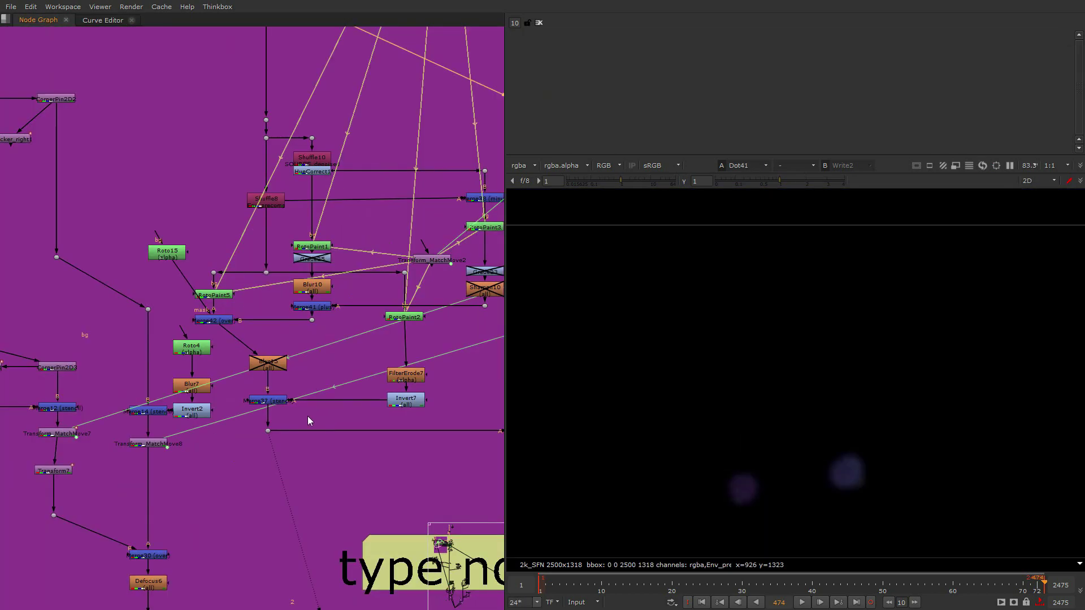
# Display the Dot42 output, open the RotoPaint5 properties and display its cleaned-up result
pyautogui.moveTo(307, 418); pyautogui.dragTo(251, 453)
pyautogui.moveTo(311, 339); pyautogui.dragTo(292, 452, button='middle')
pyautogui.scroll(-2, 292, 388)
pyautogui.scroll(4, 226, 412)
pyautogui.moveTo(317, 378); pyautogui.dragTo(283, 425)
pyautogui.press('1')
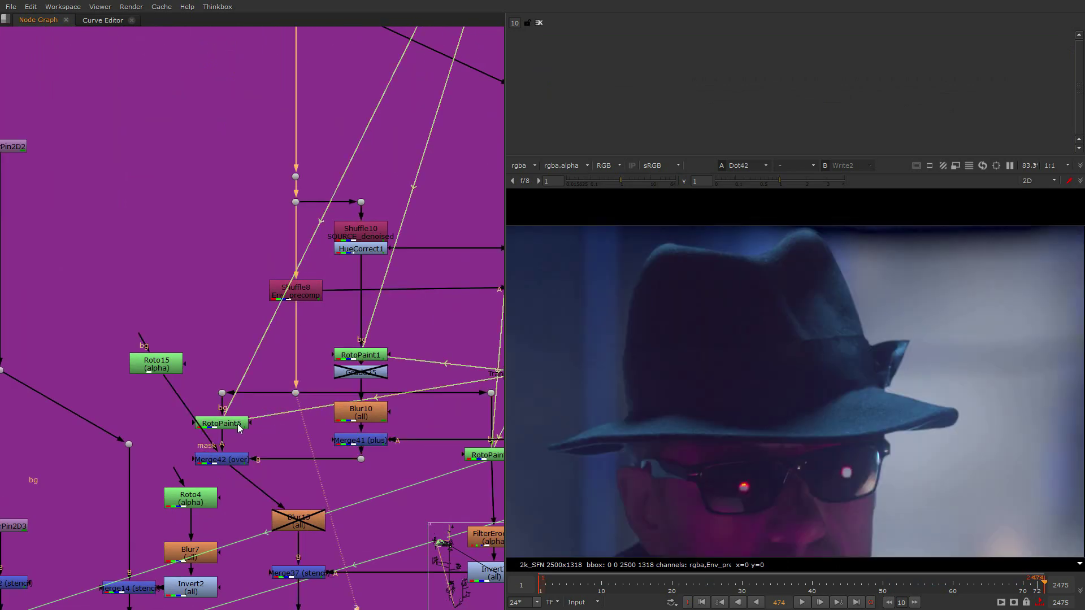
pyautogui.doubleClick(237, 424)
pyautogui.press('1')
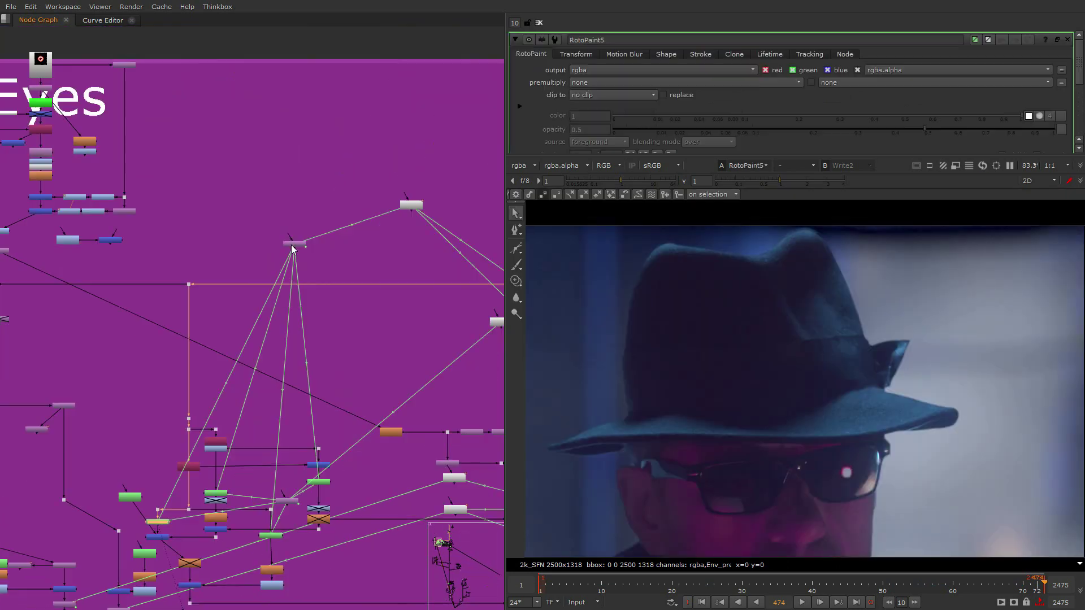
# Examine how Transform_MatchMove1 links Tracker2 to the RotoPaint nodes in the Eyes section
pyautogui.moveTo(297, 246); pyautogui.dragTo(311, 247)
pyautogui.scroll(5, 306, 248)
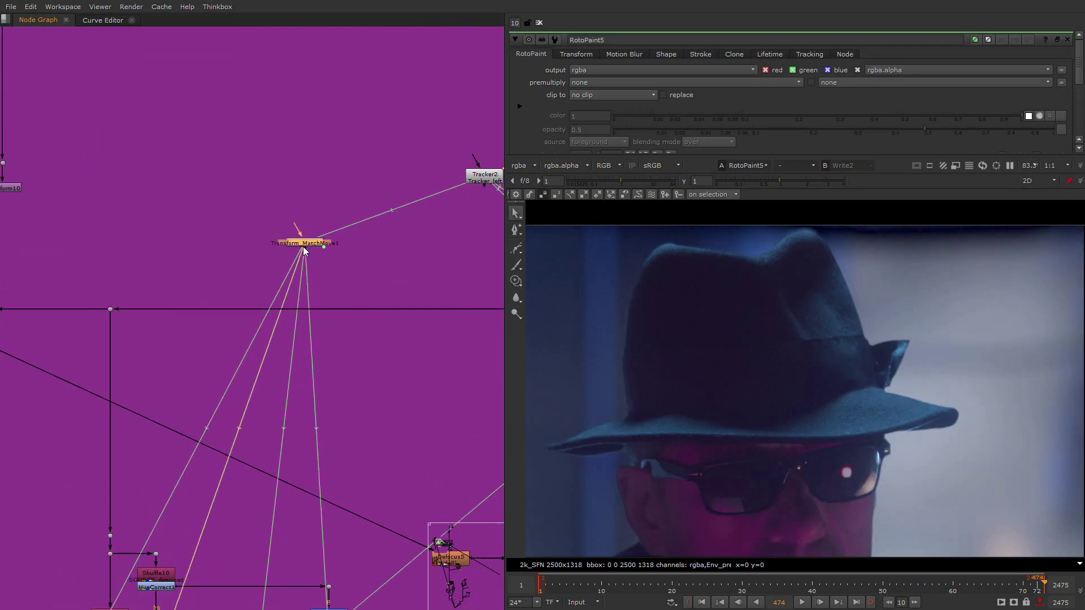
pyautogui.moveTo(341, 261); pyautogui.dragTo(192, 379, button='middle')
pyautogui.moveTo(405, 274)
pyautogui.mouseDown()
pyautogui.moveTo(434, 252)
pyautogui.moveTo(392, 264)
pyautogui.mouseUp()
pyautogui.scroll(-4, 424, 376)
pyautogui.moveTo(425, 380); pyautogui.dragTo(205, 349, button='middle')
pyautogui.scroll(-1, 205, 350)
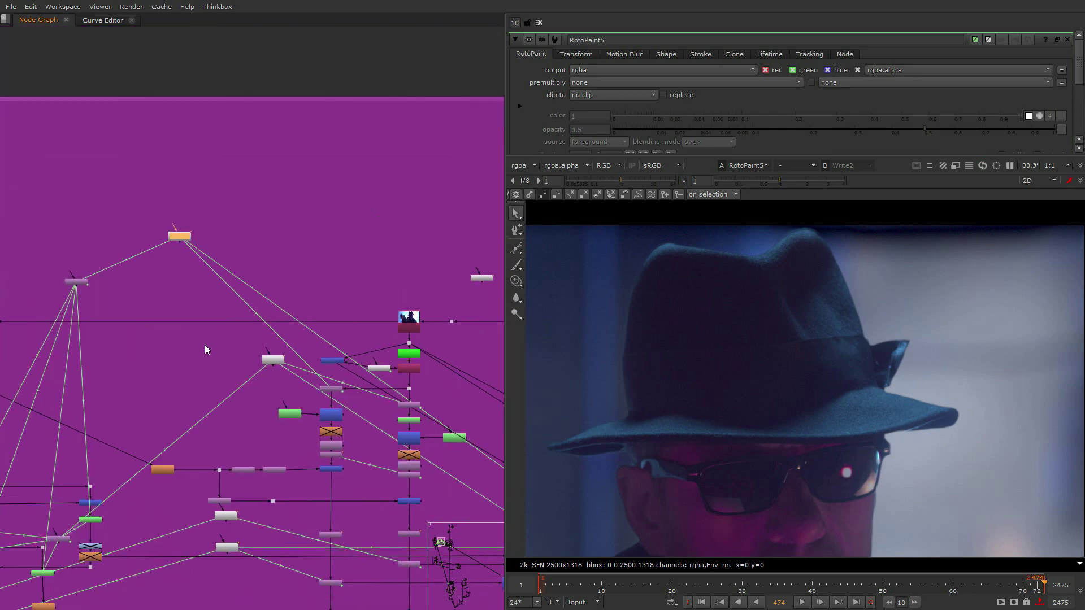
pyautogui.moveTo(43, 250); pyautogui.dragTo(226, 244, button='middle')
pyautogui.scroll(1, 225, 245)
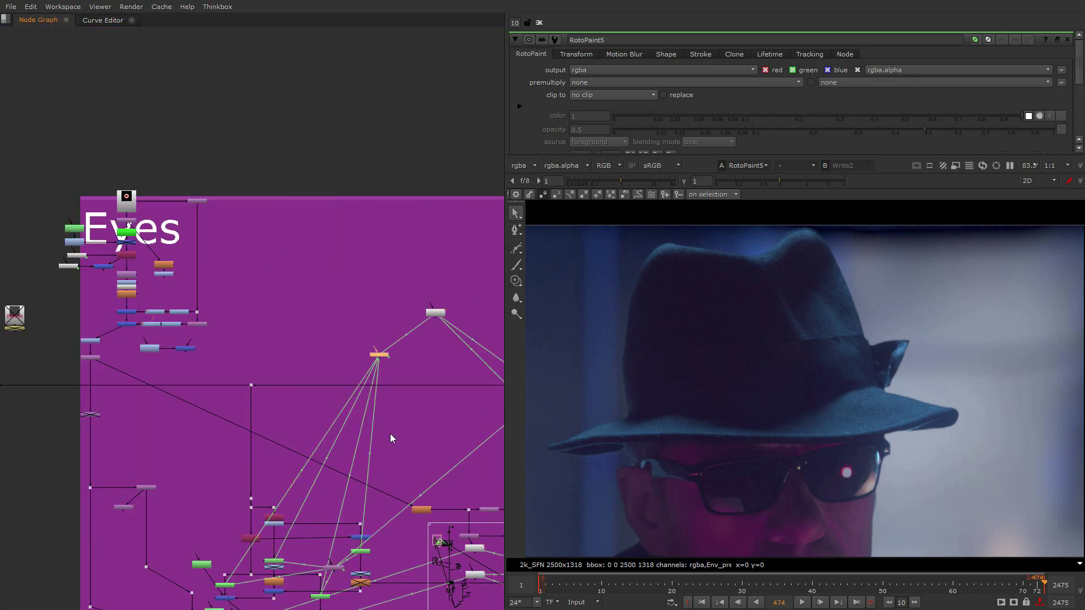
# Enlarge the properties area and examine the Clone strokes inside Layer2 of RotoPaint5
pyautogui.moveTo(204, 594); pyautogui.dragTo(280, 418, button='middle')
pyautogui.scroll(8, 279, 418)
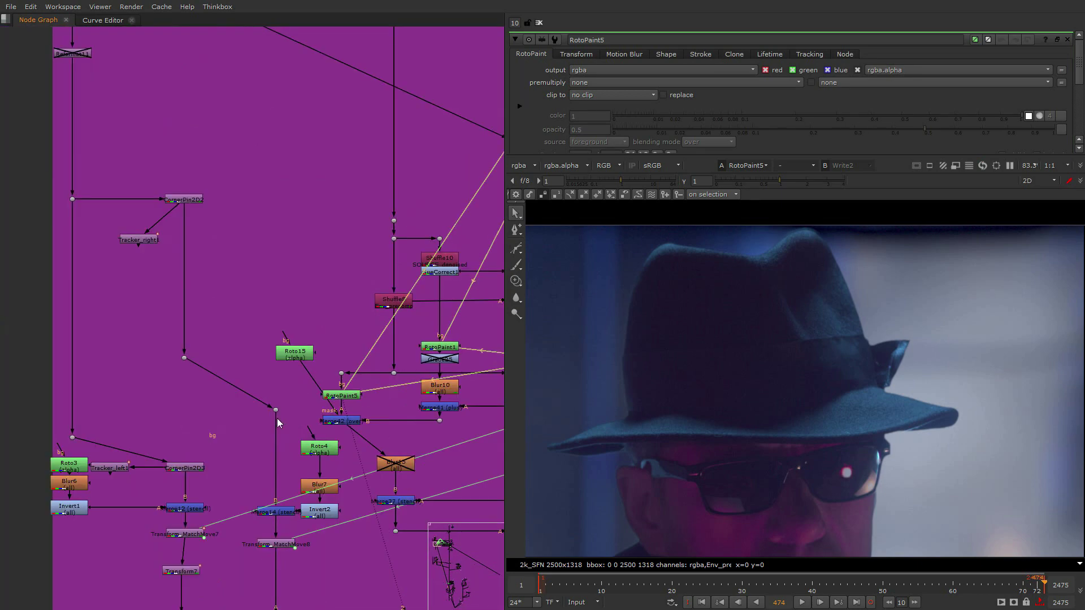
pyautogui.click(375, 365)
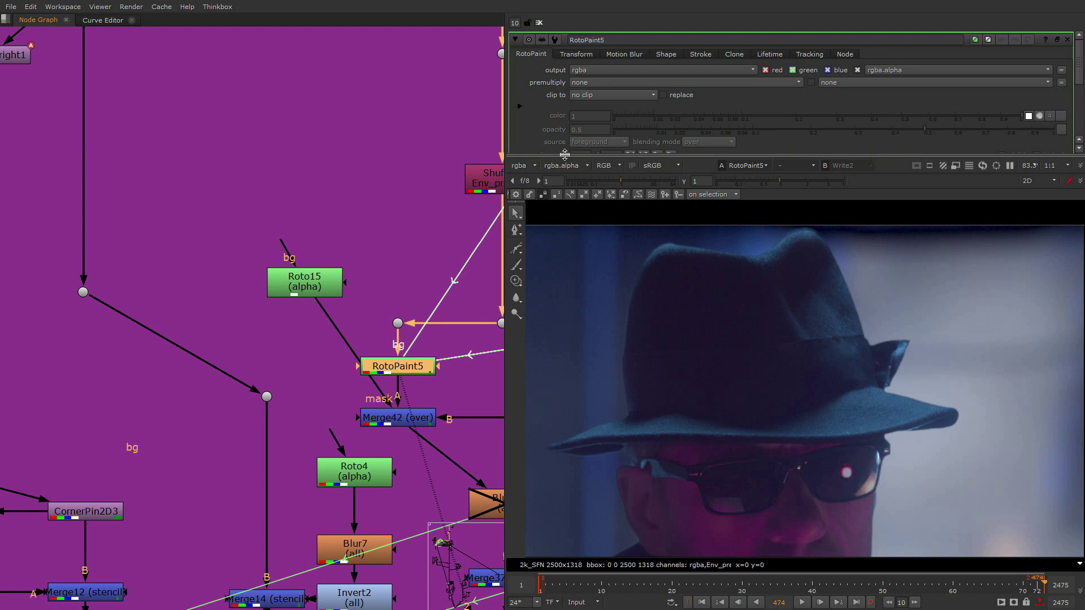
pyautogui.moveTo(562, 155); pyautogui.dragTo(554, 383)
pyautogui.scroll(-1, 612, 220)
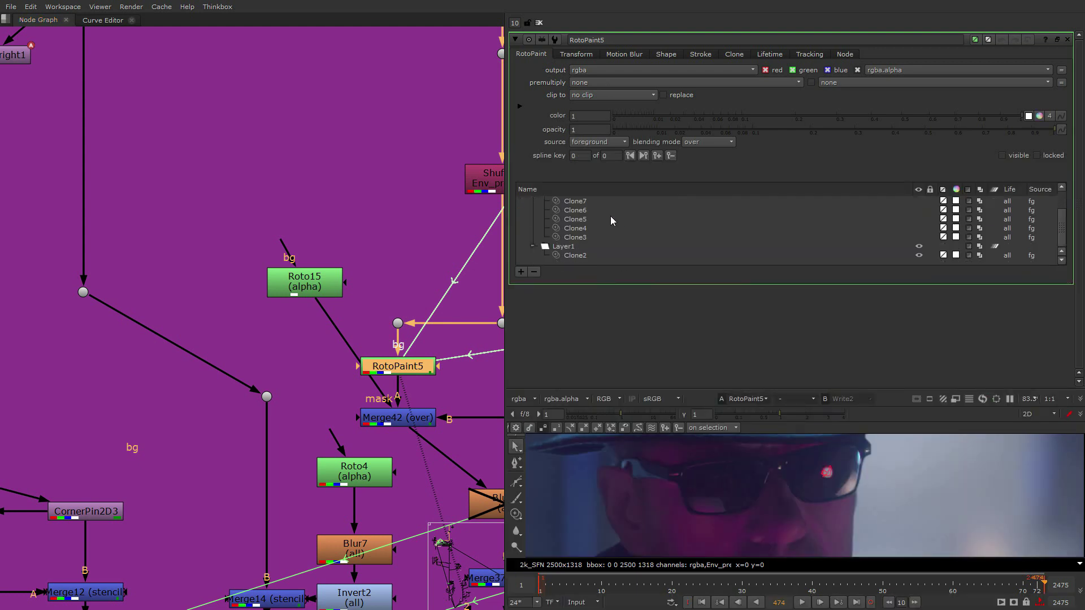
pyautogui.keyDown('shift'); pyautogui.click(579, 237); pyautogui.keyUp('shift')
pyautogui.scroll(1, 603, 242)
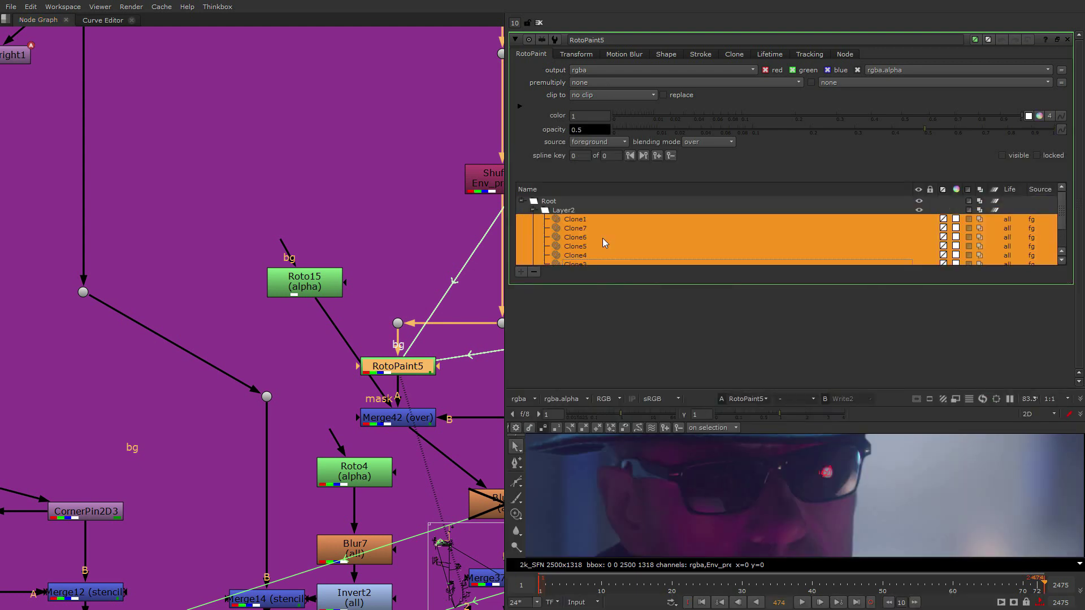
# Examine the transform of RotoPaint5's Layer2 and the expression driving its translate x
pyautogui.click(567, 213)
pyautogui.click(568, 57)
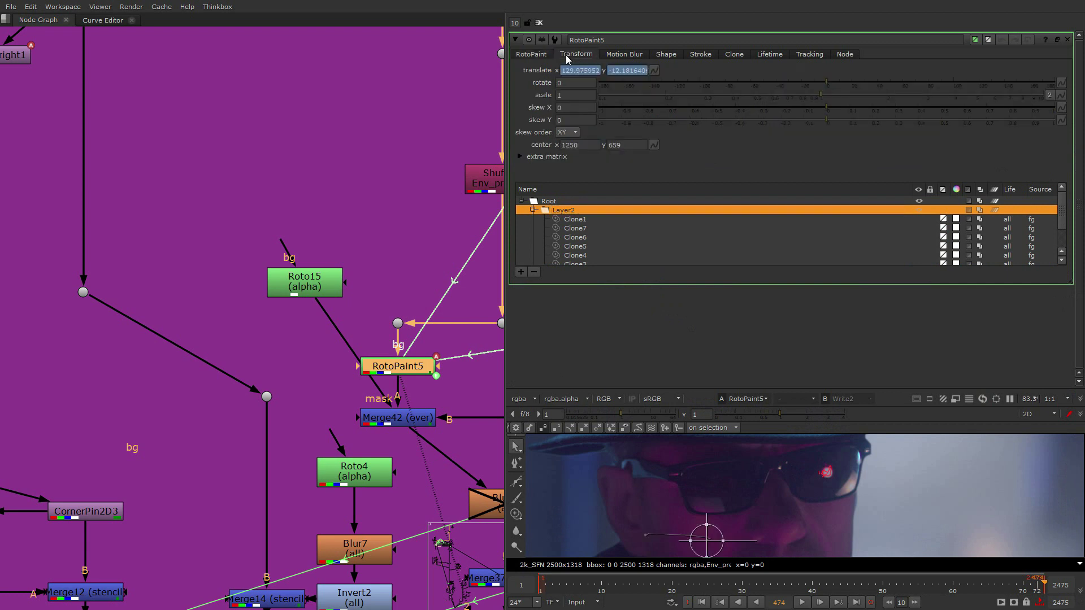
pyautogui.rightClick(564, 70)
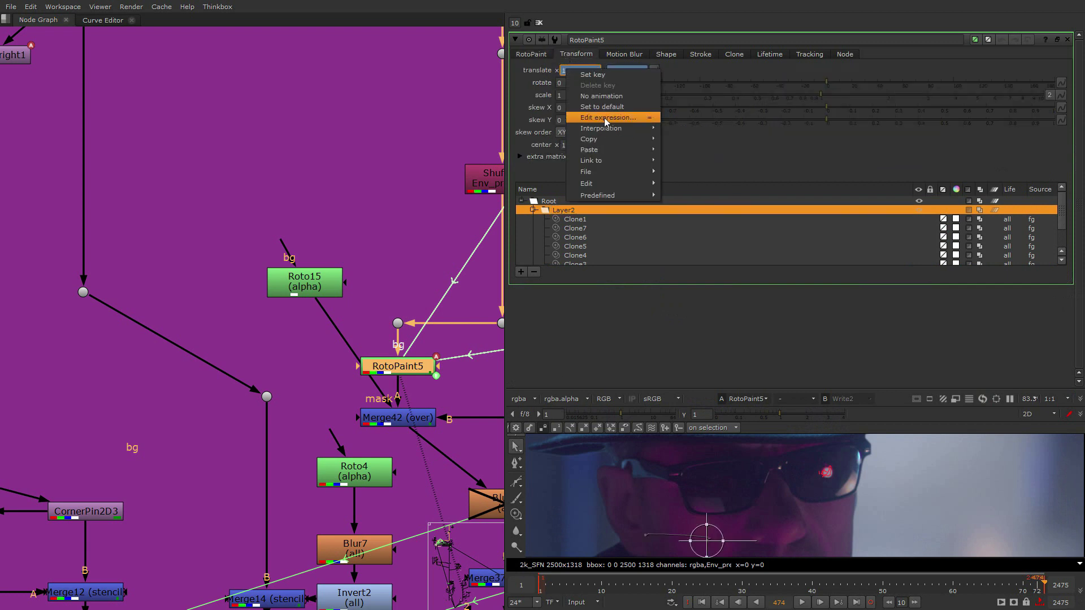
pyautogui.click(599, 117)
pyautogui.click(808, 125)
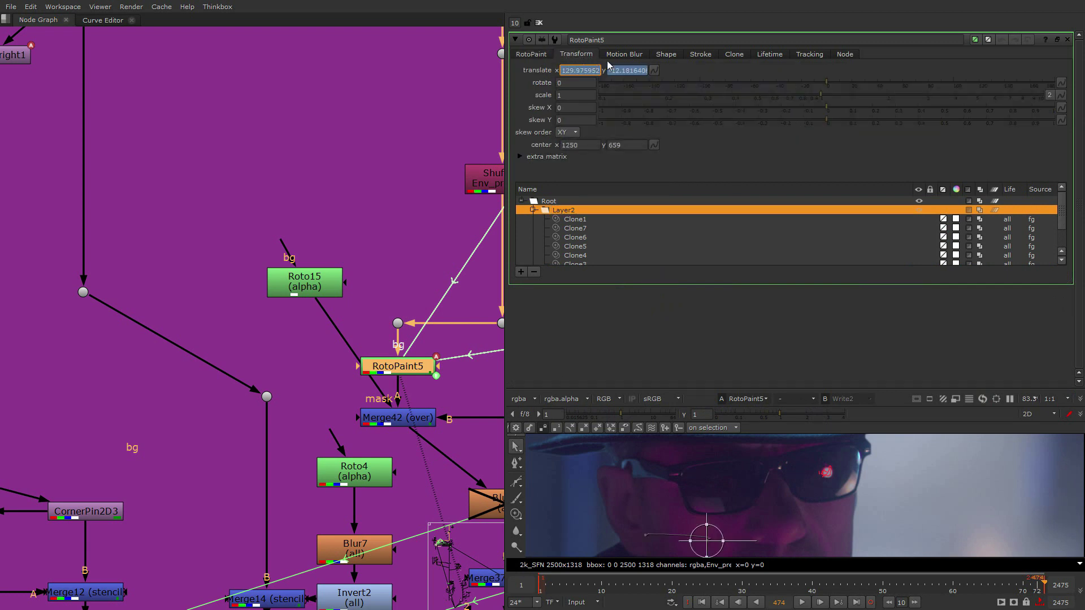
# Display the Merge42 output, where RotoPaint5 is merged through the Roto15 mask
pyautogui.scroll(-3, 406, 332)
pyautogui.moveTo(384, 314); pyautogui.dragTo(182, 274, button='middle')
pyautogui.scroll(1, 180, 274)
pyautogui.moveTo(197, 317); pyautogui.dragTo(182, 266, button='middle')
pyautogui.click(191, 305)
pyautogui.press('1')
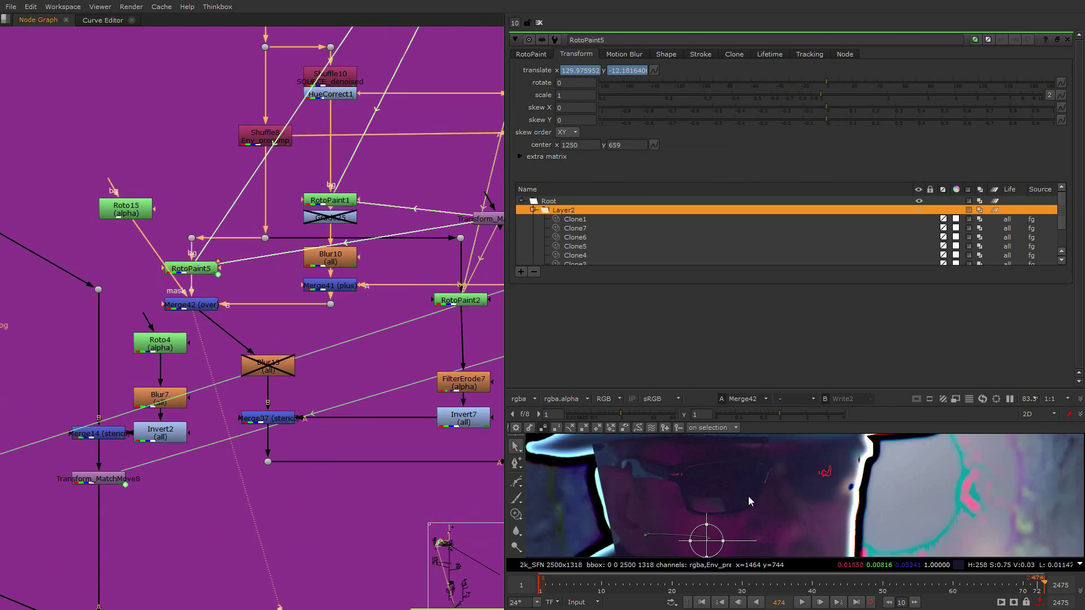
# Display the stencilled Merge37 output and give the viewer more height
pyautogui.moveTo(239, 383)
pyautogui.mouseDown(button='middle')
pyautogui.moveTo(252, 388)
pyautogui.moveTo(221, 293)
pyautogui.mouseUp(button='middle')
pyautogui.scroll(-1, 220, 294)
pyautogui.moveTo(287, 310)
pyautogui.mouseDown()
pyautogui.moveTo(177, 354)
pyautogui.moveTo(249, 310)
pyautogui.mouseUp()
pyautogui.click(250, 315)
pyautogui.press('1')
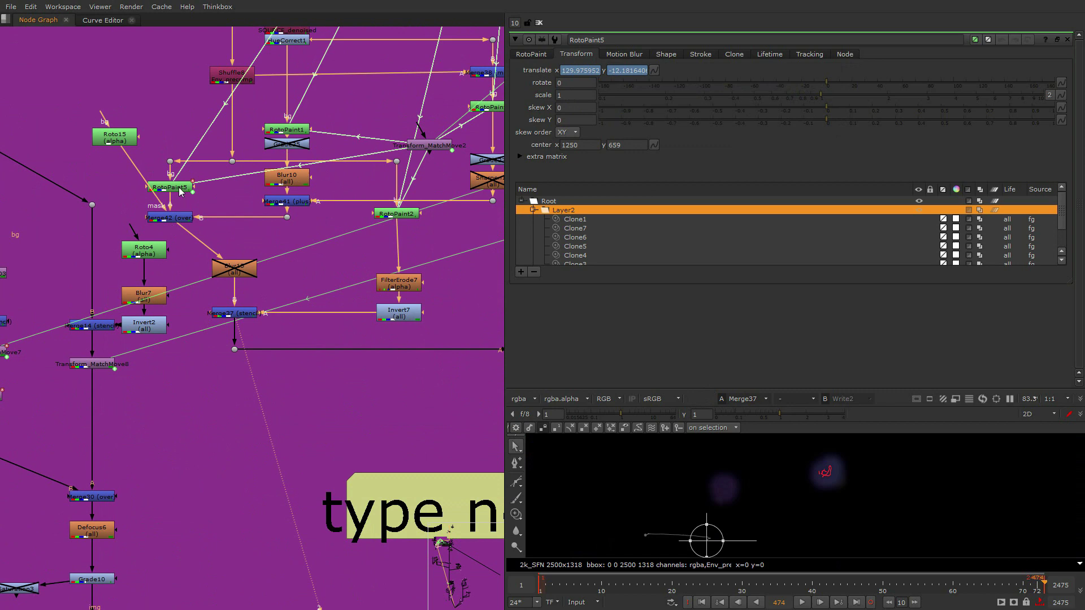
pyautogui.moveTo(672, 387); pyautogui.dragTo(673, 298)
# Display the Merge29 output in the main comp branch and look closely at the sunglasses
pyautogui.scroll(-4, 181, 346)
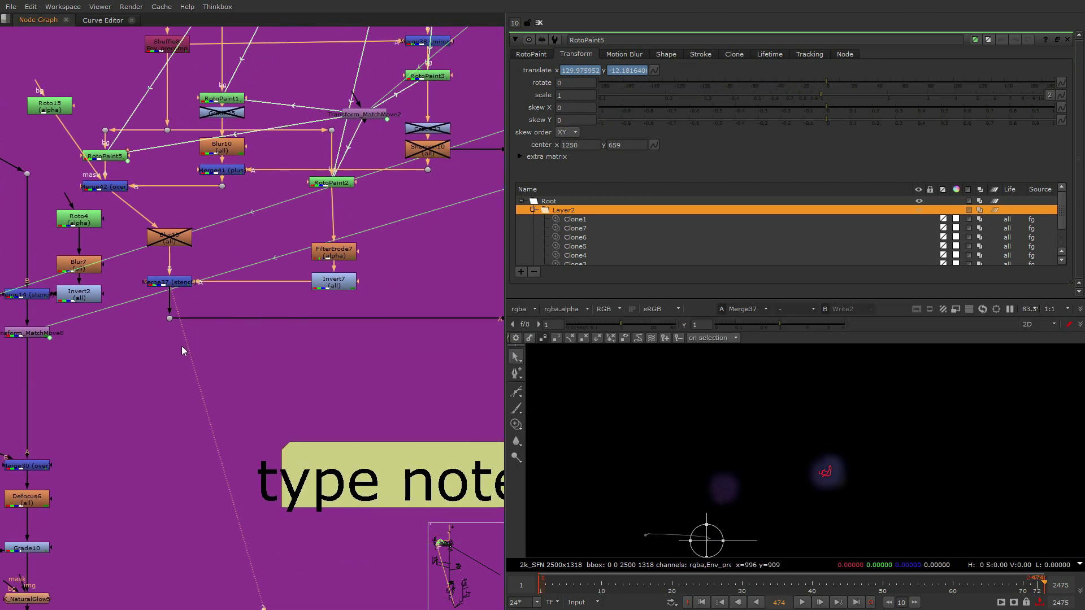
pyautogui.scroll(5, 365, 408)
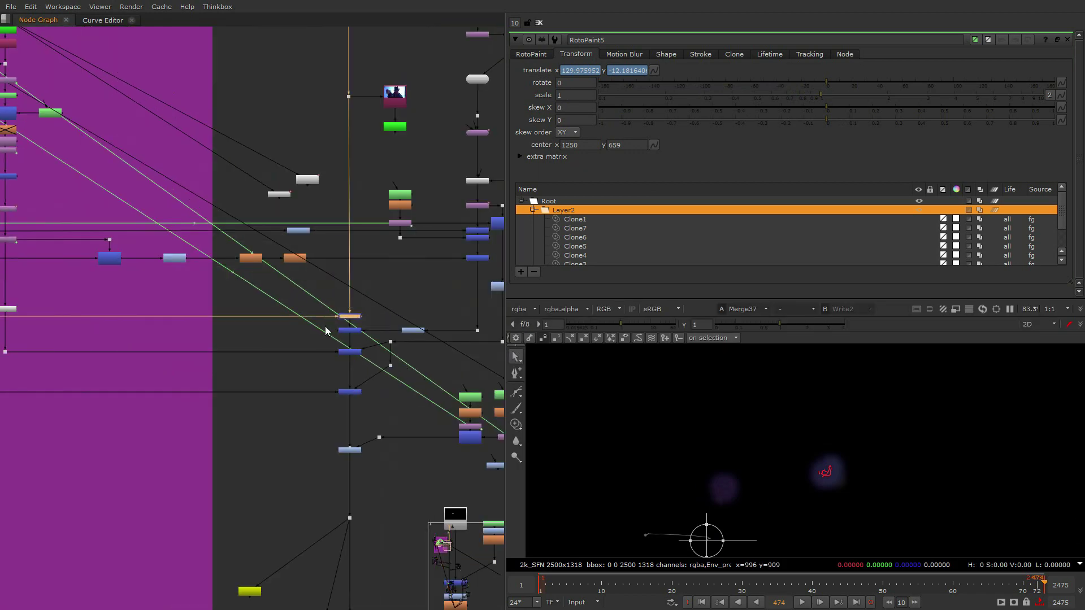
pyautogui.click(350, 352)
pyautogui.press('1')
pyautogui.scroll(5, 334, 305)
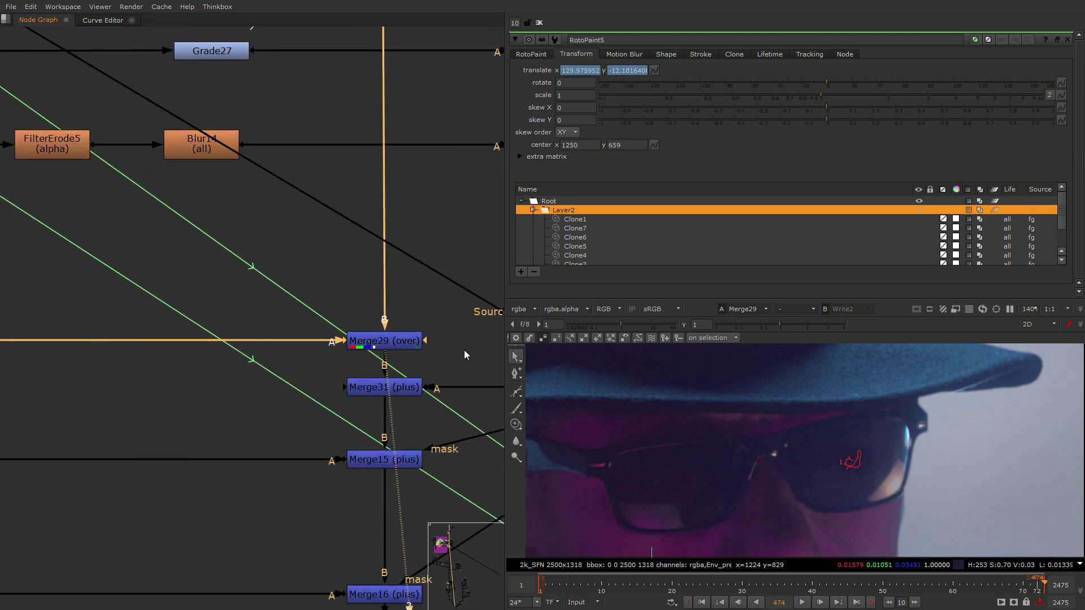
# Display the Merge31 (plus) output below Merge29
pyautogui.scroll(-3, 113, 342)
pyautogui.moveTo(254, 380); pyautogui.dragTo(330, 350)
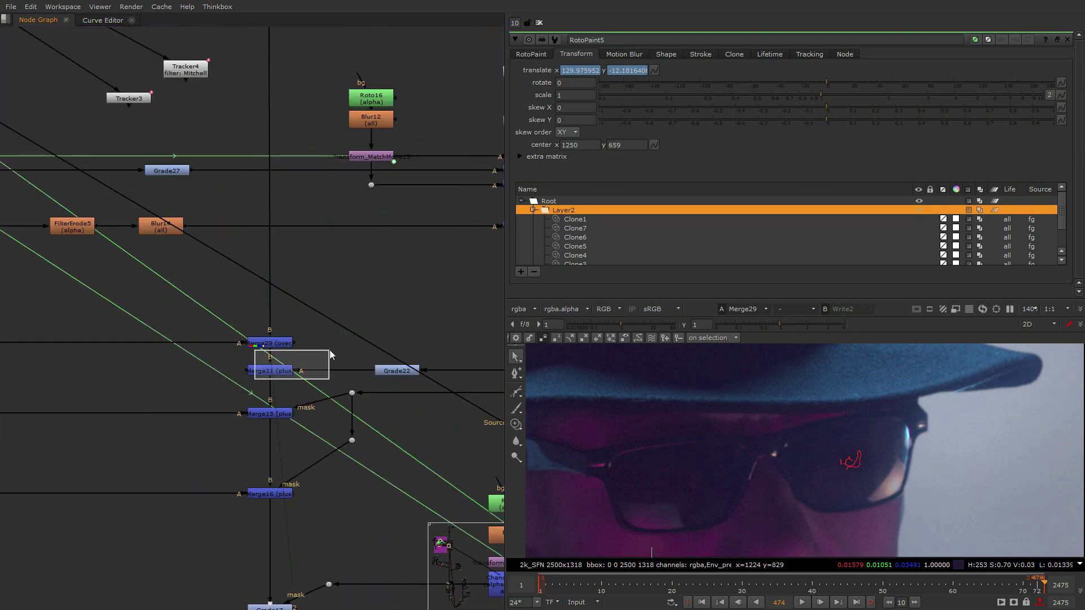
pyautogui.press('1')
# Examine the RayRender1 branch feeding Merge31 through Grade22 and its effect on the lenses
pyautogui.moveTo(399, 359); pyautogui.dragTo(185, 442, button='middle')
pyautogui.scroll(-1, 185, 442)
pyautogui.scroll(-3, 184, 442)
pyautogui.moveTo(253, 173); pyautogui.dragTo(378, 257, button='middle')
pyautogui.scroll(4, 282, 222)
pyautogui.scroll(-2, 283, 226)
pyautogui.scroll(-3, 452, 303)
pyautogui.moveTo(356, 405); pyautogui.dragTo(450, 254, button='middle')
pyautogui.scroll(3, 442, 480)
pyautogui.moveTo(480, 458); pyautogui.dragTo(272, 452, button='middle')
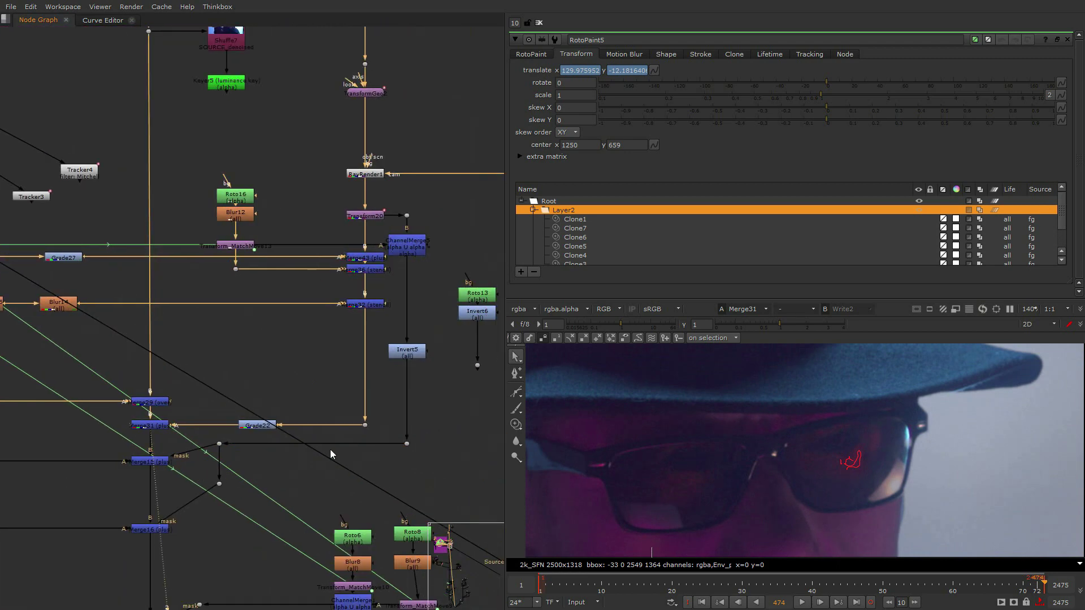
pyautogui.scroll(1, 396, 421)
pyautogui.scroll(2, 803, 487)
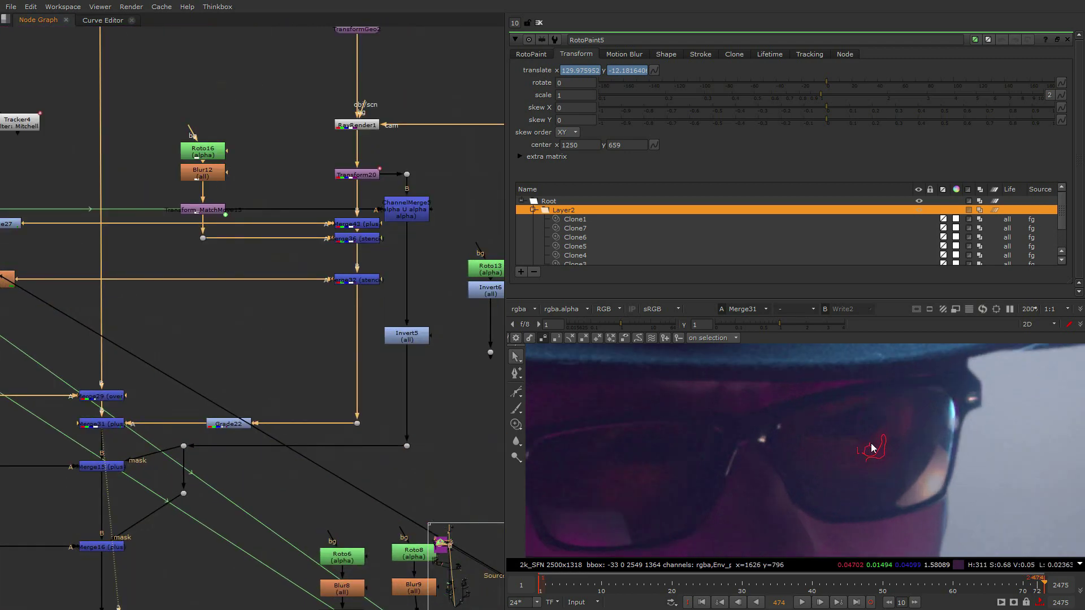
# Close the RotoPaint5 properties and display the Read28 source photo of the face
pyautogui.click(1070, 39)
pyautogui.scroll(-5, 304, 243)
pyautogui.moveTo(334, 156); pyautogui.dragTo(276, 485, button='middle')
pyautogui.scroll(7, 260, 354)
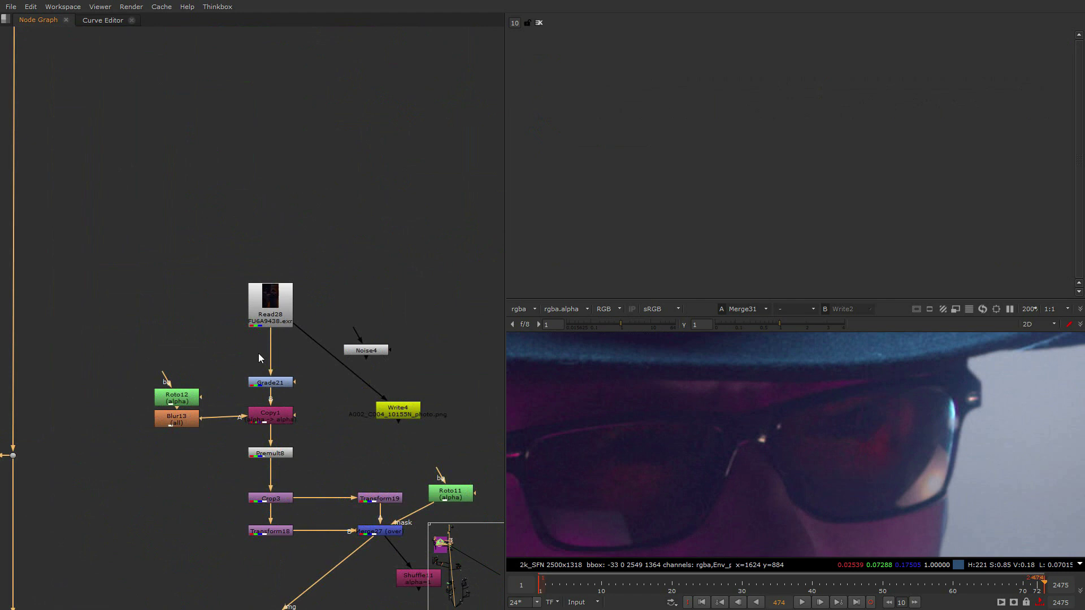
pyautogui.click(279, 277)
pyautogui.press('3')
pyautogui.scroll(-5, 835, 453)
pyautogui.moveTo(836, 454); pyautogui.dragTo(804, 562, button='middle')
pyautogui.scroll(4, 833, 413)
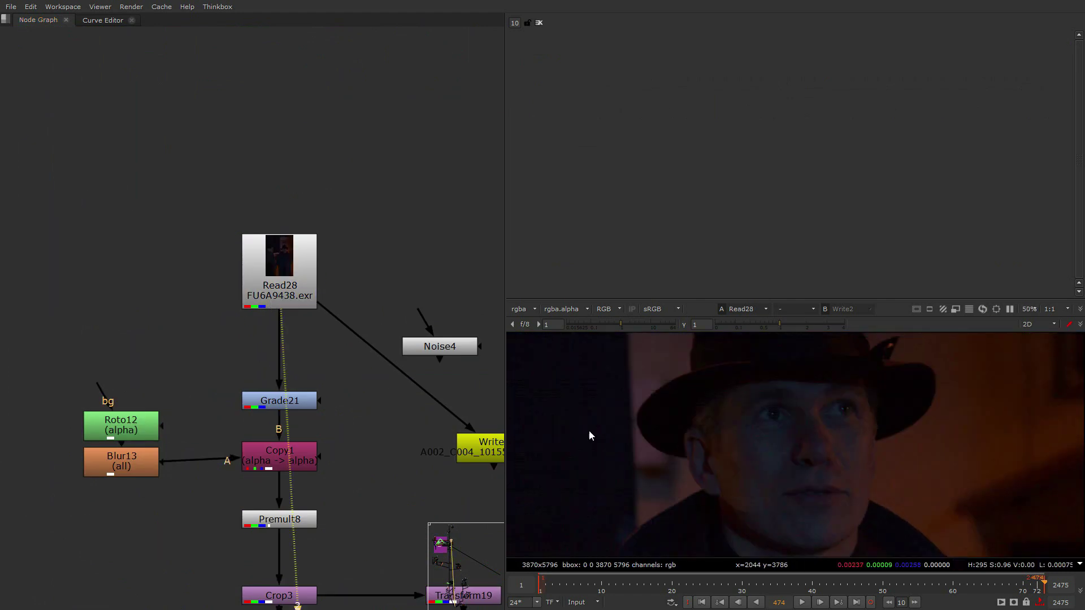
# Display the Merge27 output and examine the cut-out eye patches
pyautogui.moveTo(291, 526); pyautogui.dragTo(313, 364, button='middle')
pyautogui.scroll(-2, 312, 364)
pyautogui.scroll(1, 320, 383)
pyautogui.moveTo(320, 385); pyautogui.dragTo(457, 439)
pyautogui.scroll(-4, 721, 493)
pyautogui.moveTo(724, 527); pyautogui.dragTo(879, 312, button='middle')
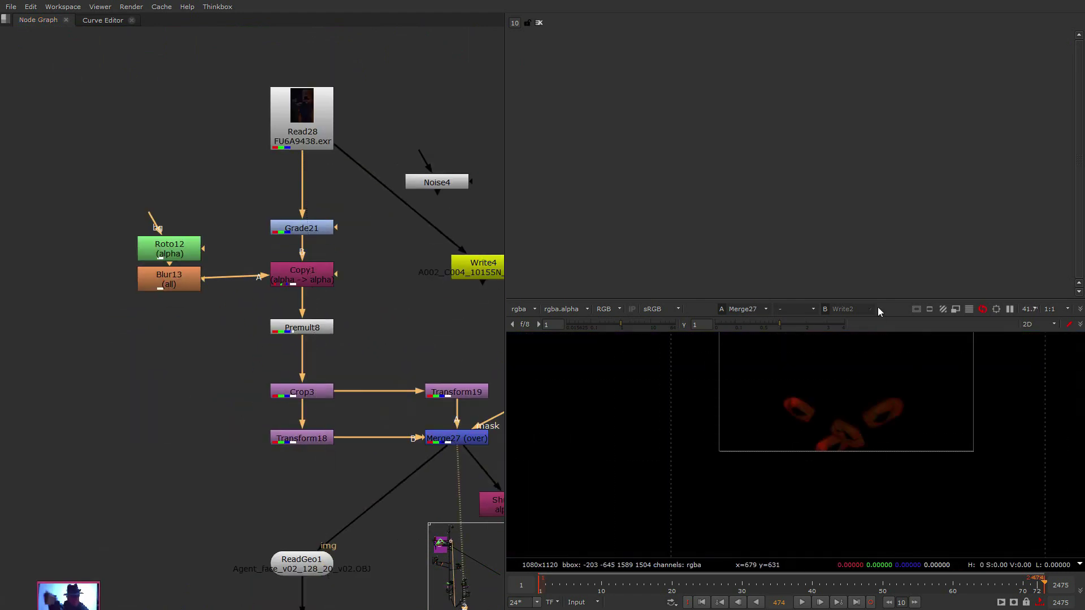
pyautogui.scroll(6, 871, 427)
pyautogui.moveTo(893, 426); pyautogui.dragTo(836, 461, button='middle')
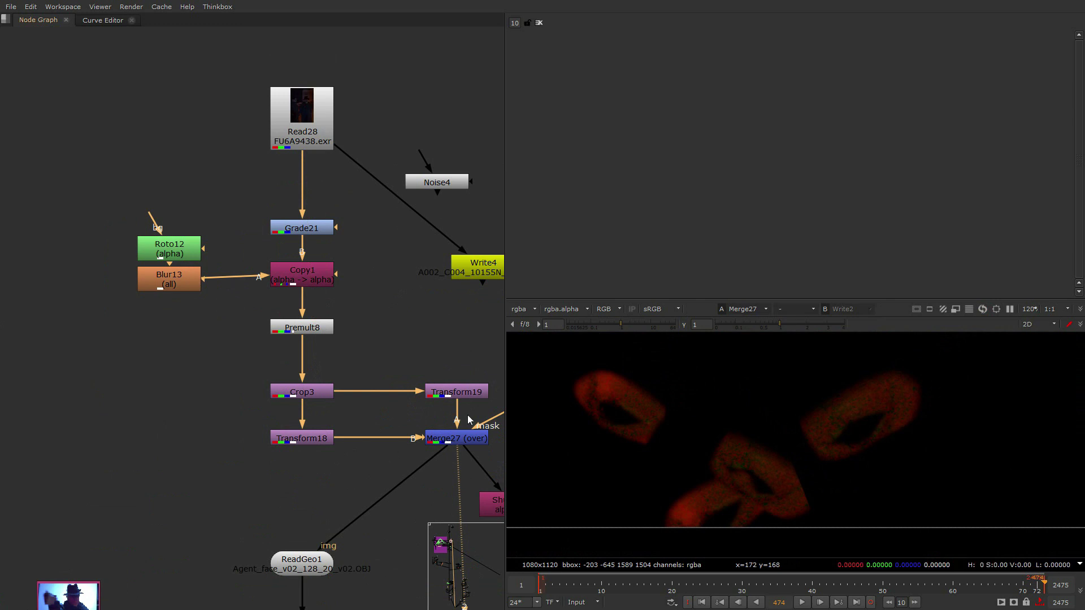
# Display ReadGeo1 in the 3D view to see the eye texture on the face geometry
pyautogui.moveTo(384, 470); pyautogui.dragTo(246, 294, button='middle')
pyautogui.scroll(-3, 193, 407)
pyautogui.click(169, 394)
pyautogui.press('3')
pyautogui.click(342, 403)
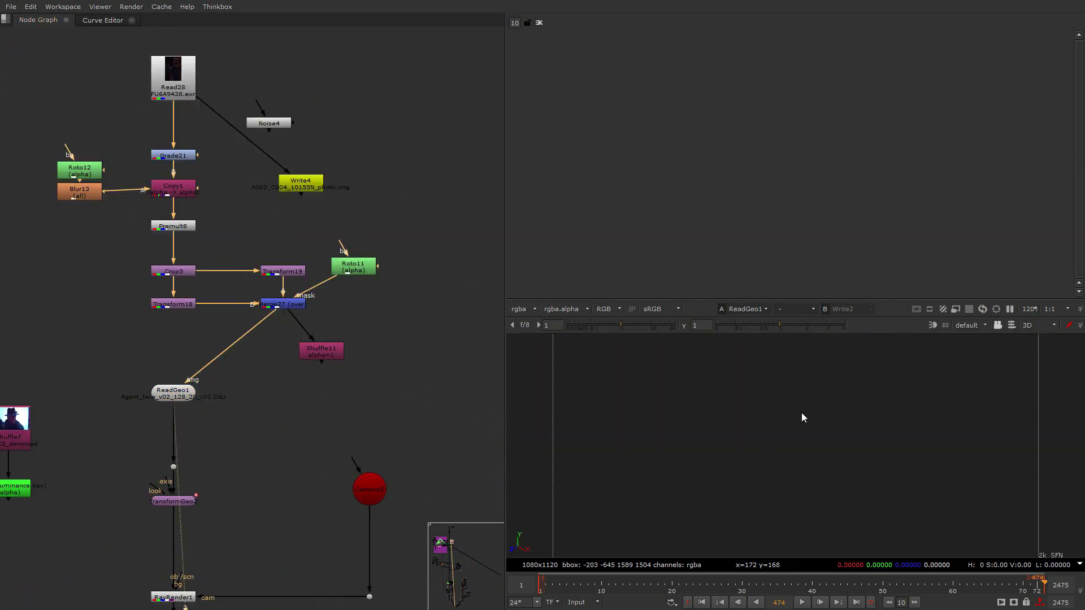
pyautogui.scroll(-3, 801, 418)
pyautogui.click(662, 494)
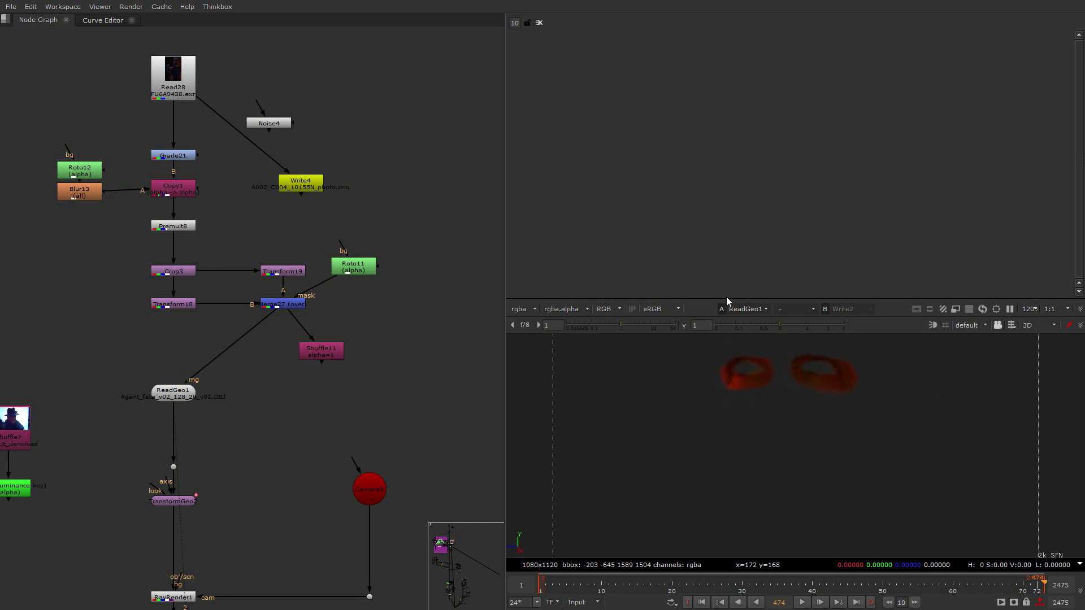
# Enlarge the viewer and examine the face geometry's wireframe from the side
pyautogui.moveTo(716, 300); pyautogui.dragTo(661, 110)
pyautogui.keyDown('ctrl'); pyautogui.moveTo(634, 311); pyautogui.dragTo(951, 225); pyautogui.keyUp('ctrl')
pyautogui.click(772, 308)
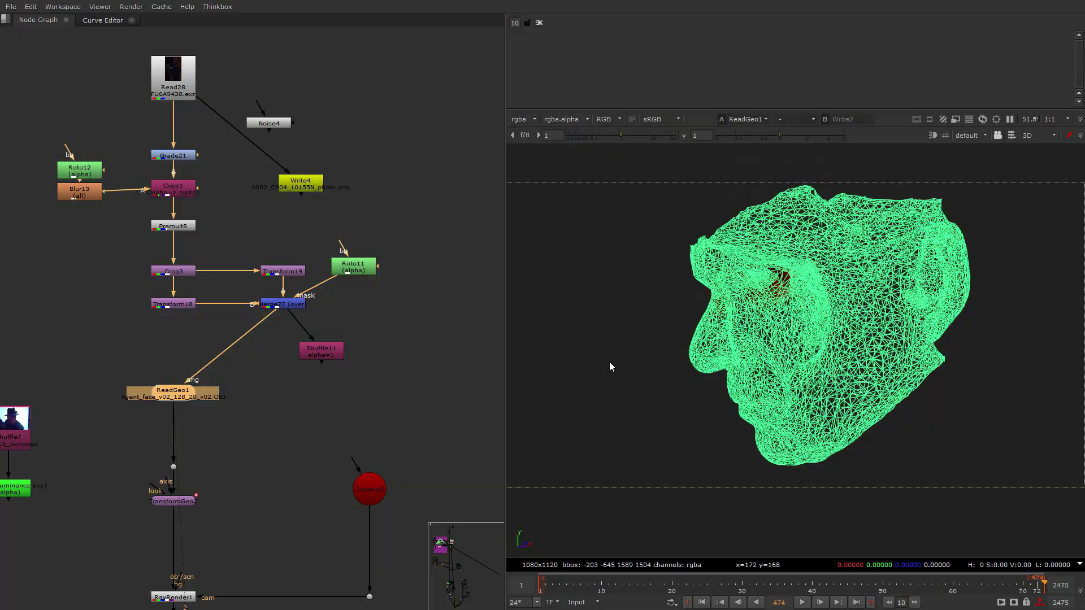
pyautogui.keyDown('ctrl'); pyautogui.moveTo(610, 364); pyautogui.dragTo(293, 354); pyautogui.keyUp('ctrl')
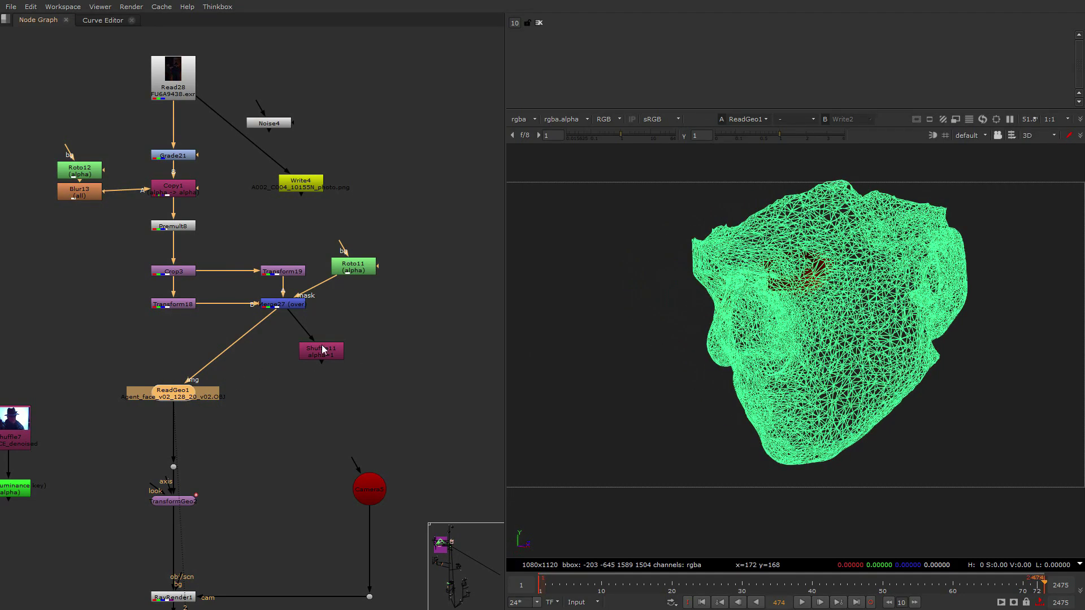
# Compare the textured eyes with the face wireframe and examine the mesh from the opposite side and front
pyautogui.scroll(-3, 187, 372)
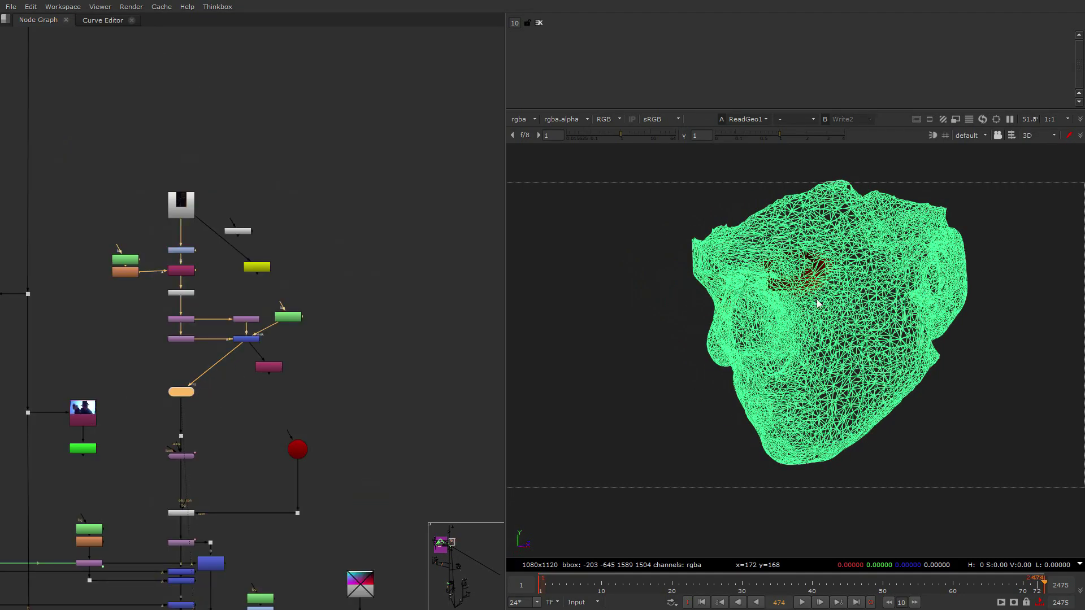
pyautogui.click(672, 448)
pyautogui.click(751, 309)
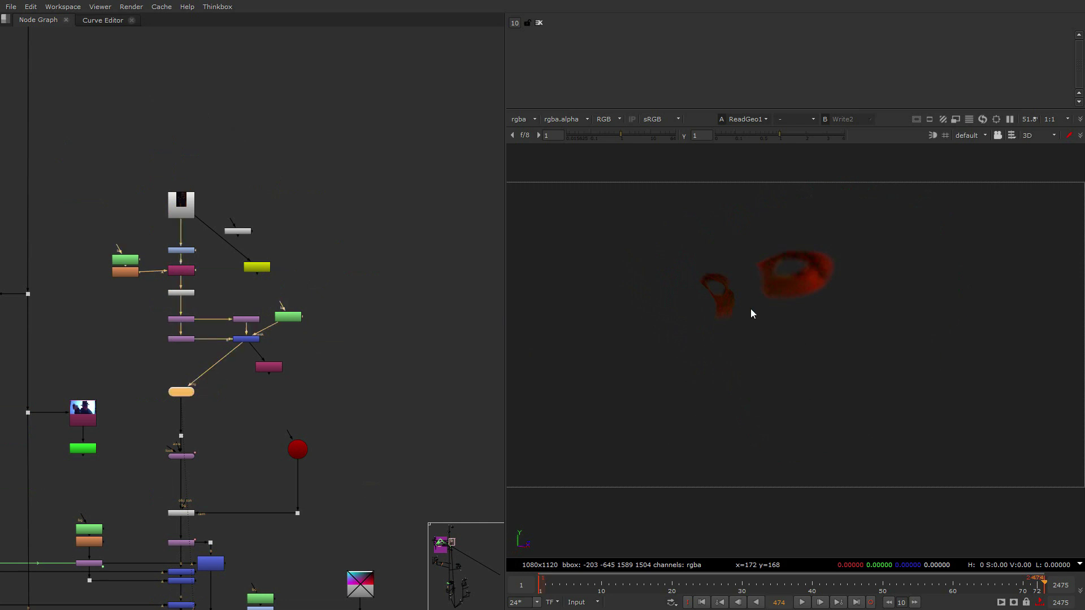
pyautogui.keyDown('ctrl'); pyautogui.moveTo(750, 308); pyautogui.dragTo(1036, 356); pyautogui.keyUp('ctrl')
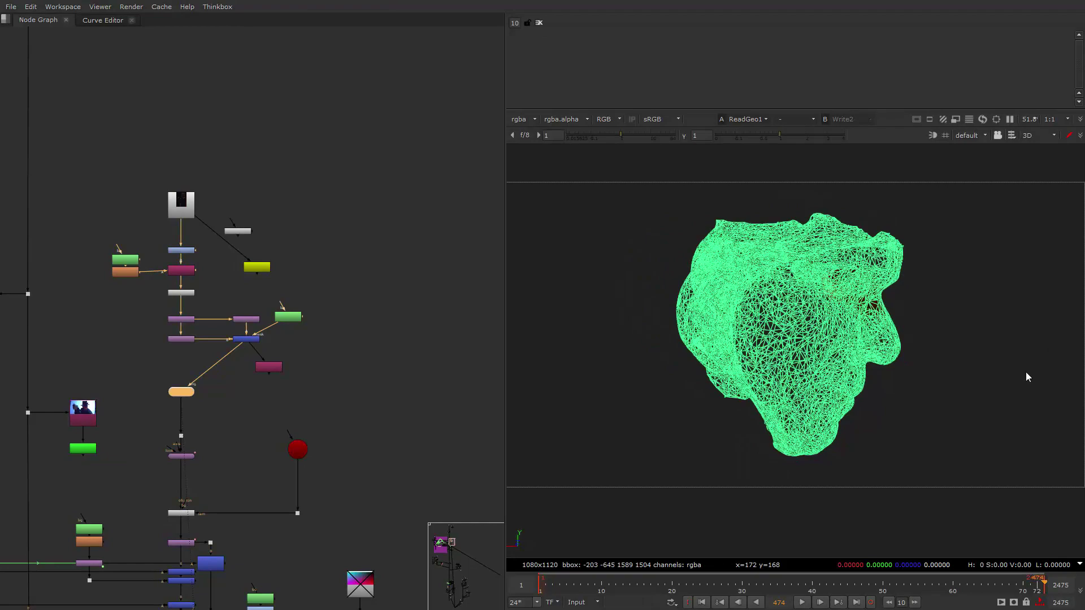
pyautogui.keyDown('ctrl'); pyautogui.moveTo(1025, 372); pyautogui.dragTo(745, 401); pyautogui.keyUp('ctrl')
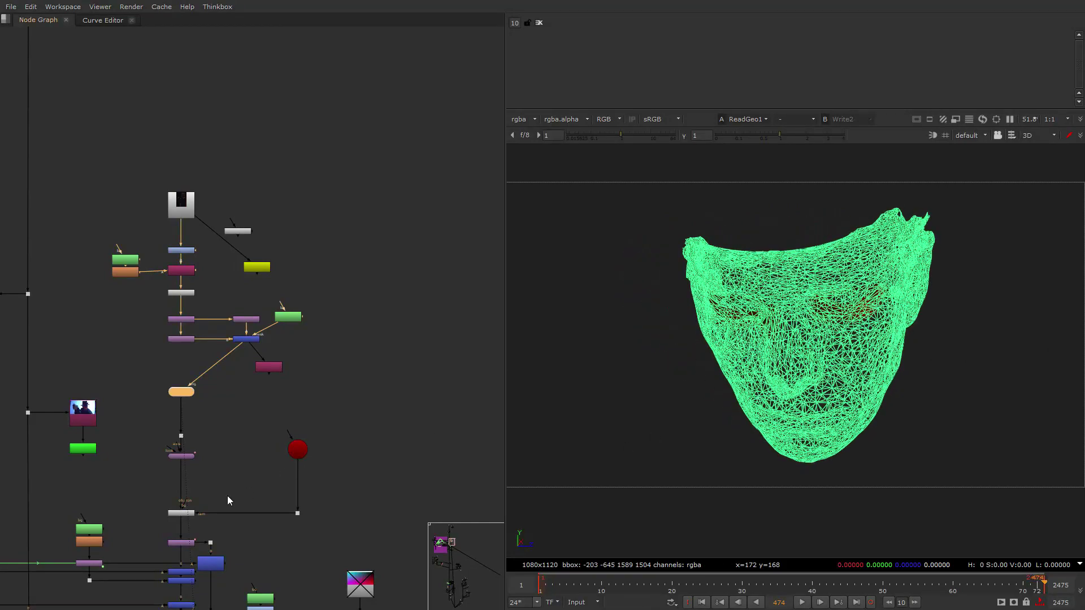
# Add a GeoTracker node beside the ReadGeo1 branch
pyautogui.scroll(-4, 334, 420)
pyautogui.scroll(8, 390, 370)
pyautogui.press('Tab')
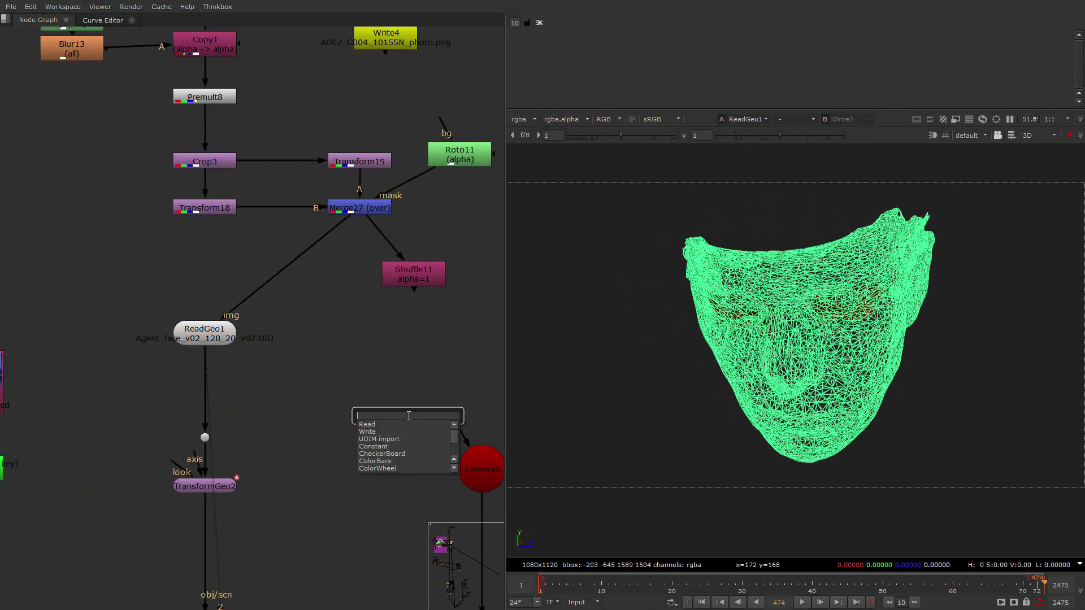
pyautogui.write('ge')
pyautogui.click(367, 441)
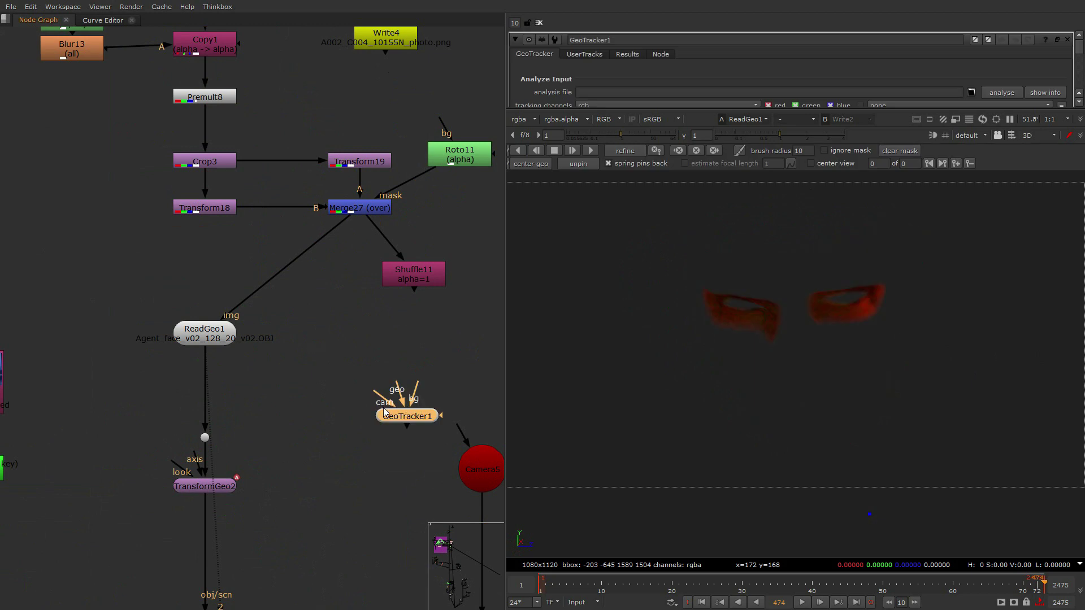
# Connect the GeoTracker's geo input to ReadGeo1 and reposition the tracker node
pyautogui.click(211, 342)
pyautogui.moveTo(398, 386); pyautogui.dragTo(202, 338)
pyautogui.moveTo(408, 411); pyautogui.dragTo(317, 504)
pyautogui.scroll(-2, 465, 396)
pyautogui.scroll(-8, 452, 406)
pyautogui.scroll(-3, 237, 308)
pyautogui.scroll(2, 277, 420)
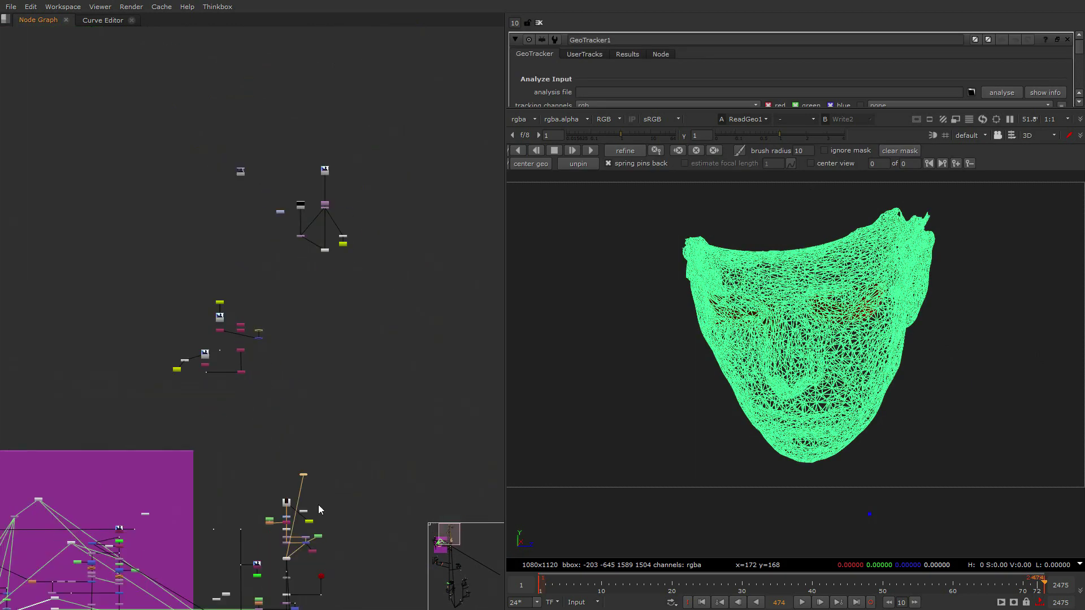
pyautogui.scroll(8, 317, 505)
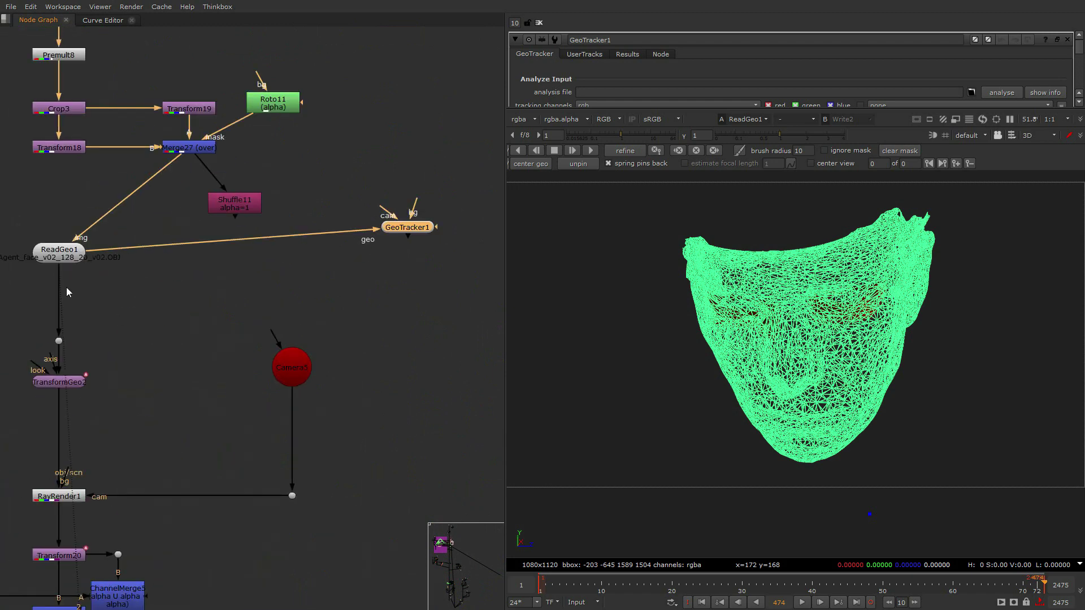
# Connect the GeoTracker's cam input to Camera5 and its bg input to the source footage, and display its output
pyautogui.click(62, 258)
pyautogui.moveTo(296, 280); pyautogui.dragTo(298, 367)
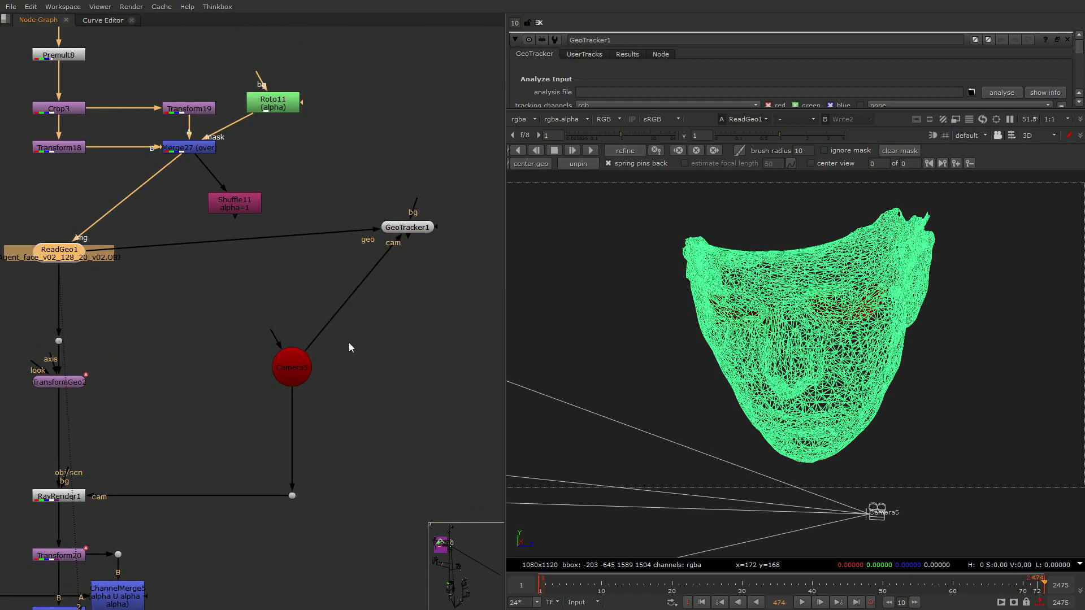
pyautogui.moveTo(410, 199); pyautogui.dragTo(355, 380, button='middle')
pyautogui.click(354, 379)
pyautogui.scroll(-7, 419, 409)
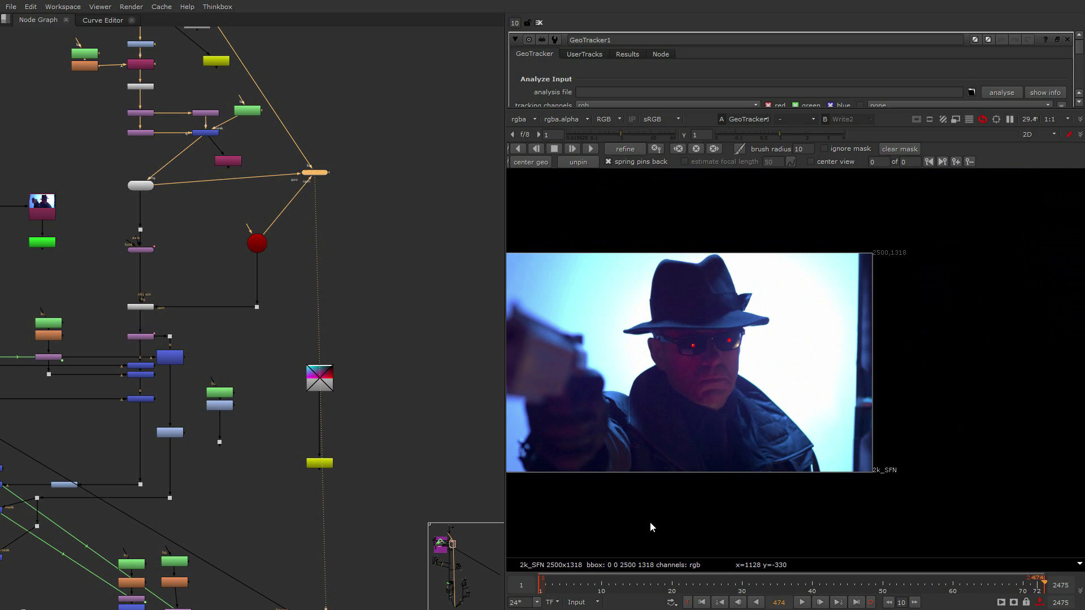
pyautogui.moveTo(651, 383); pyautogui.dragTo(773, 433, button='middle')
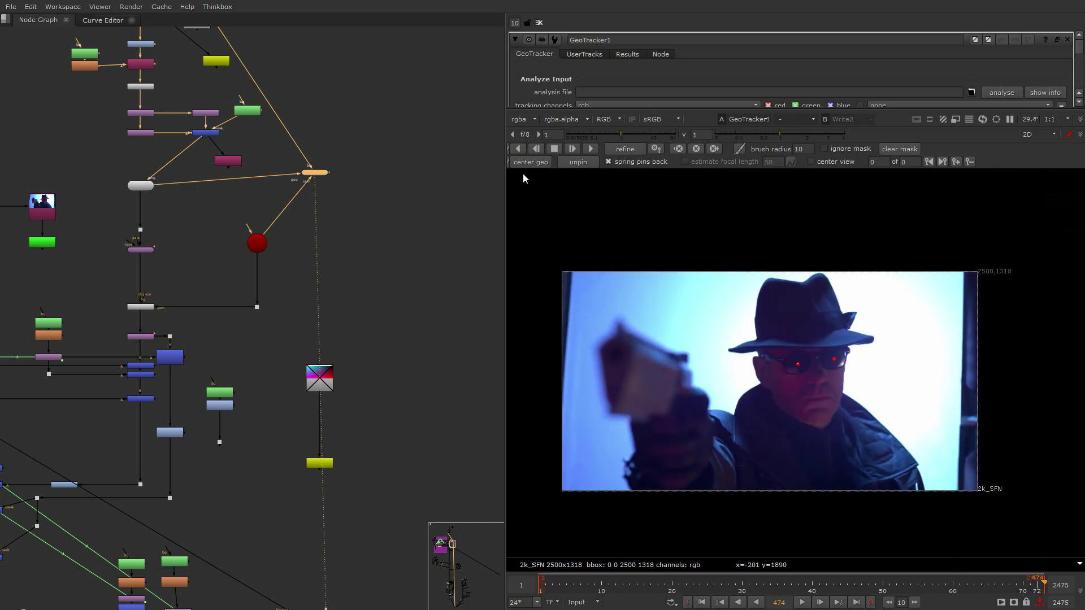
pyautogui.scroll(5, 337, 209)
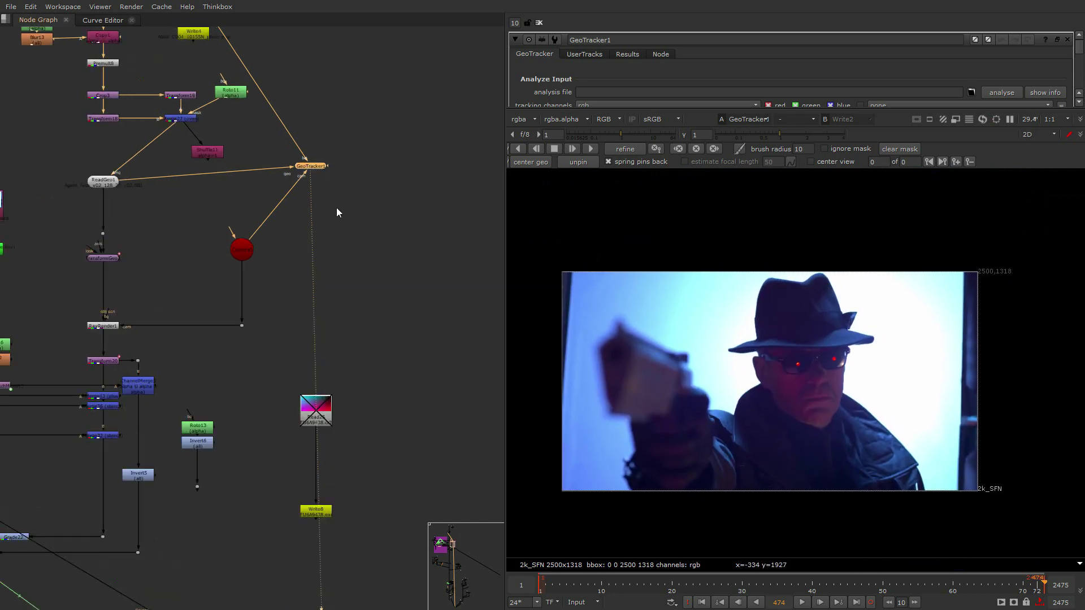
# Center the face geometry in the shot and pin its wireframe over the man's face and sunglasses
pyautogui.click(540, 163)
pyautogui.scroll(4, 744, 398)
pyautogui.moveTo(633, 392); pyautogui.dragTo(693, 359)
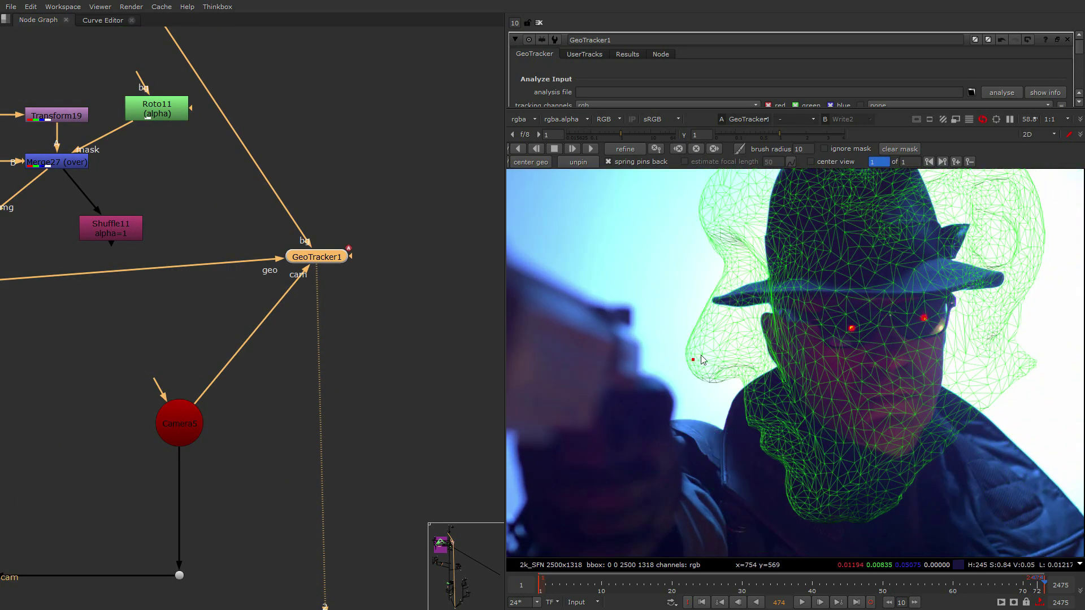
pyautogui.moveTo(955, 301); pyautogui.dragTo(876, 349)
pyautogui.scroll(5, 876, 350)
pyautogui.moveTo(821, 338); pyautogui.dragTo(1042, 247)
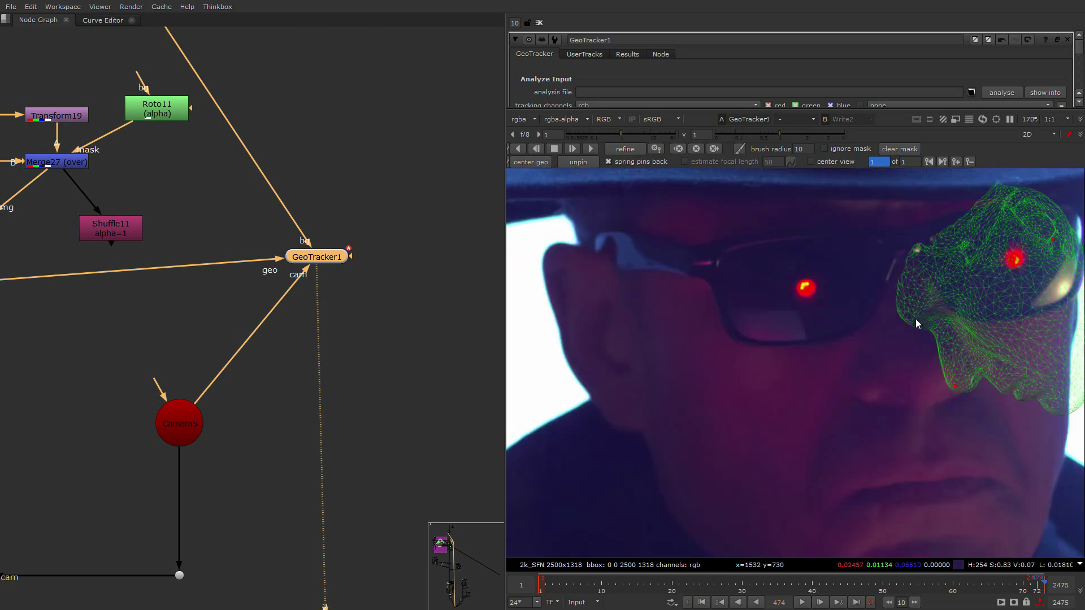
pyautogui.scroll(-4, 814, 387)
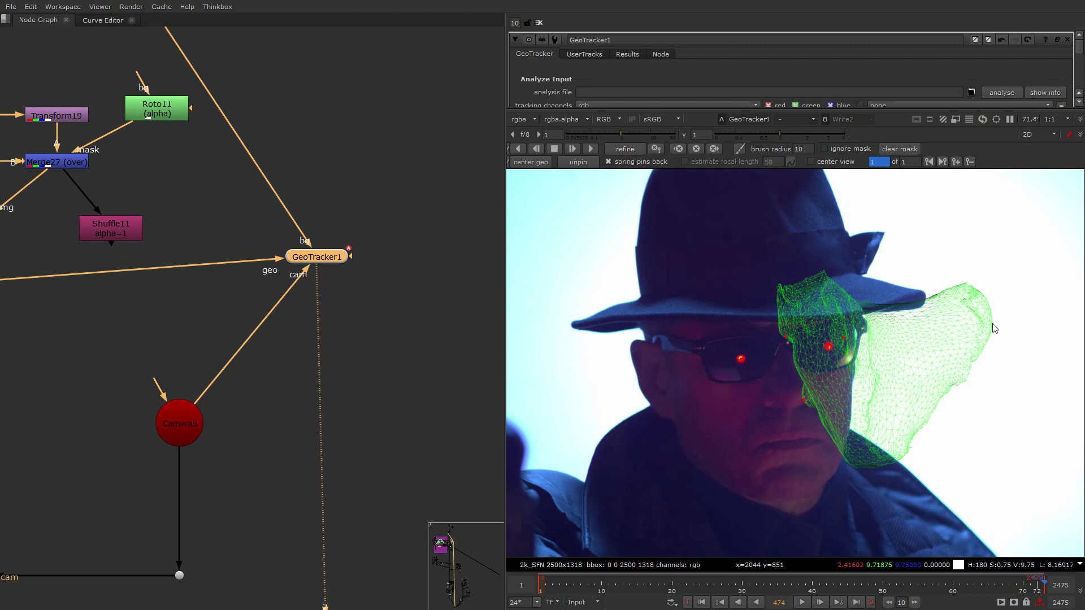
pyautogui.moveTo(993, 324); pyautogui.dragTo(651, 390)
pyautogui.scroll(1, 821, 394)
pyautogui.moveTo(821, 397); pyautogui.dragTo(811, 327, button='middle')
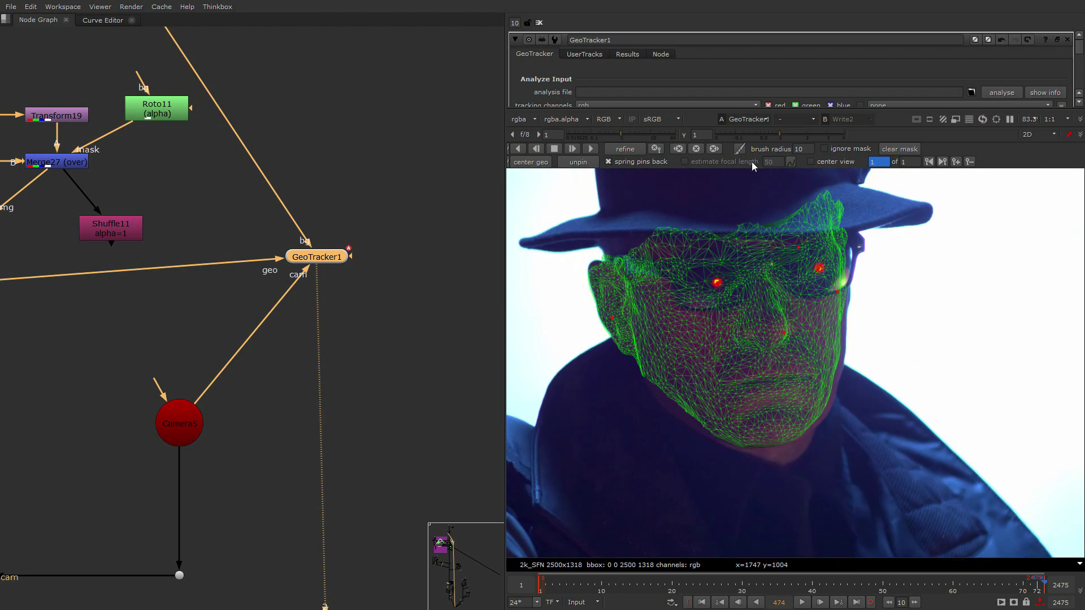
# Disconnect Camera5 from GeoTracker1, choose a custom constant focal length and enable focal length estimation
pyautogui.moveTo(617, 110); pyautogui.dragTo(586, 305)
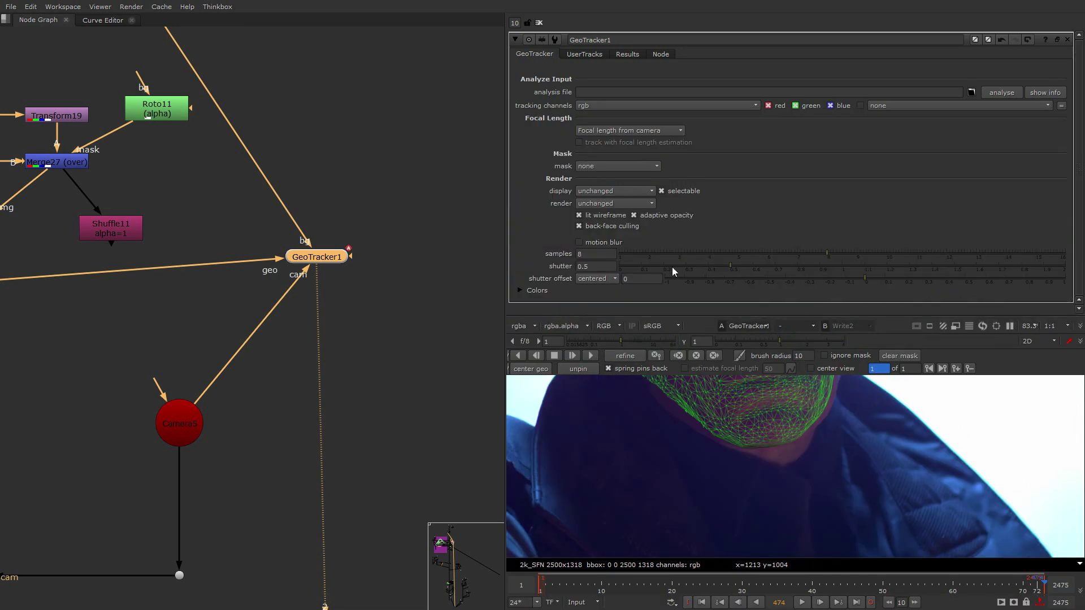
pyautogui.moveTo(310, 268); pyautogui.dragTo(236, 365)
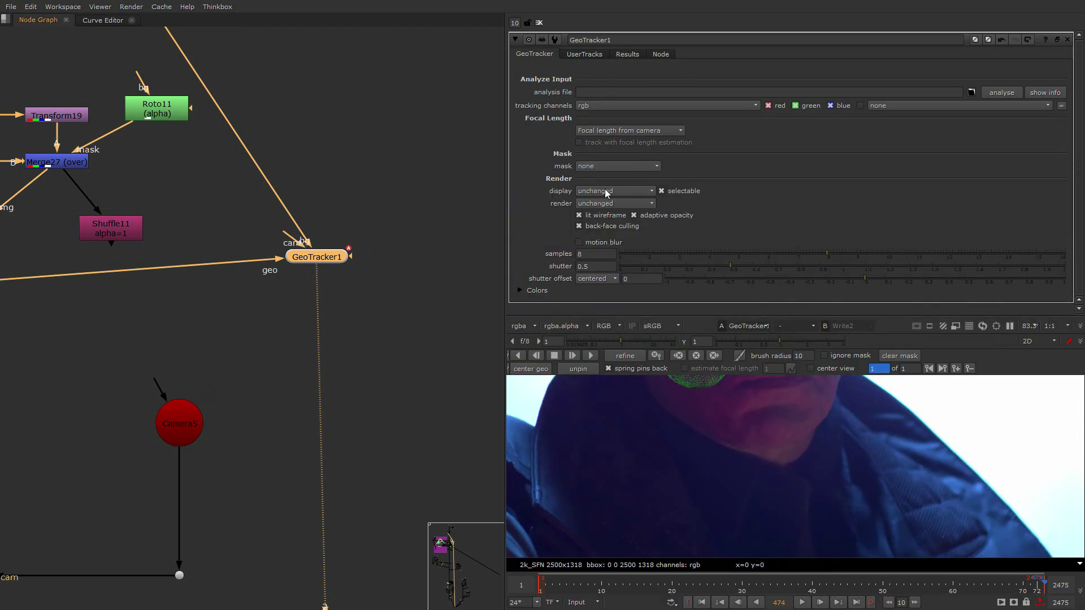
pyautogui.click(628, 131)
pyautogui.click(658, 142)
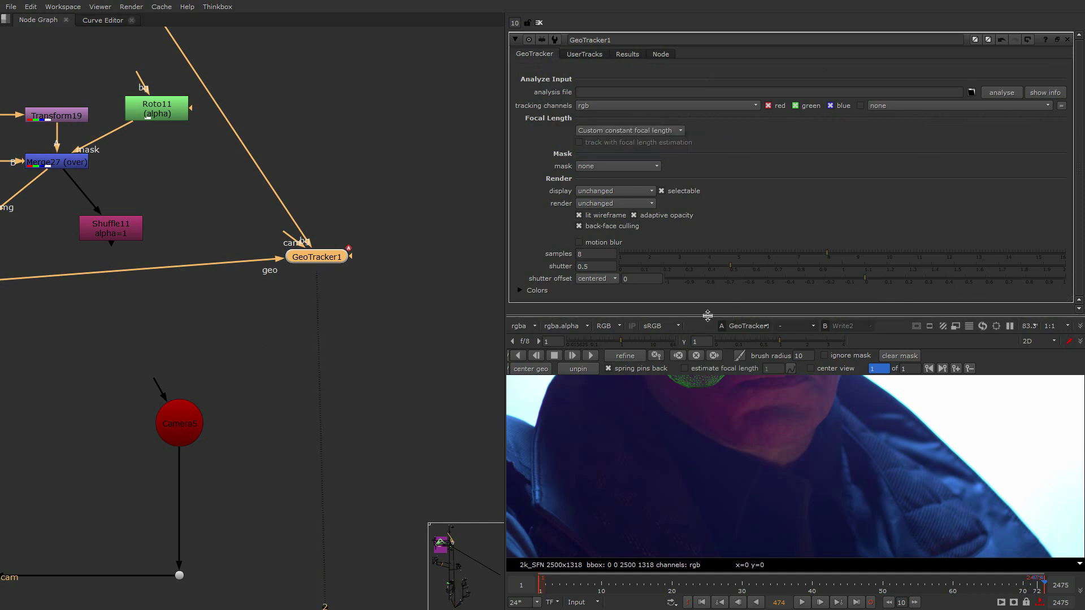
pyautogui.moveTo(698, 315); pyautogui.dragTo(697, 120)
pyautogui.click(685, 173)
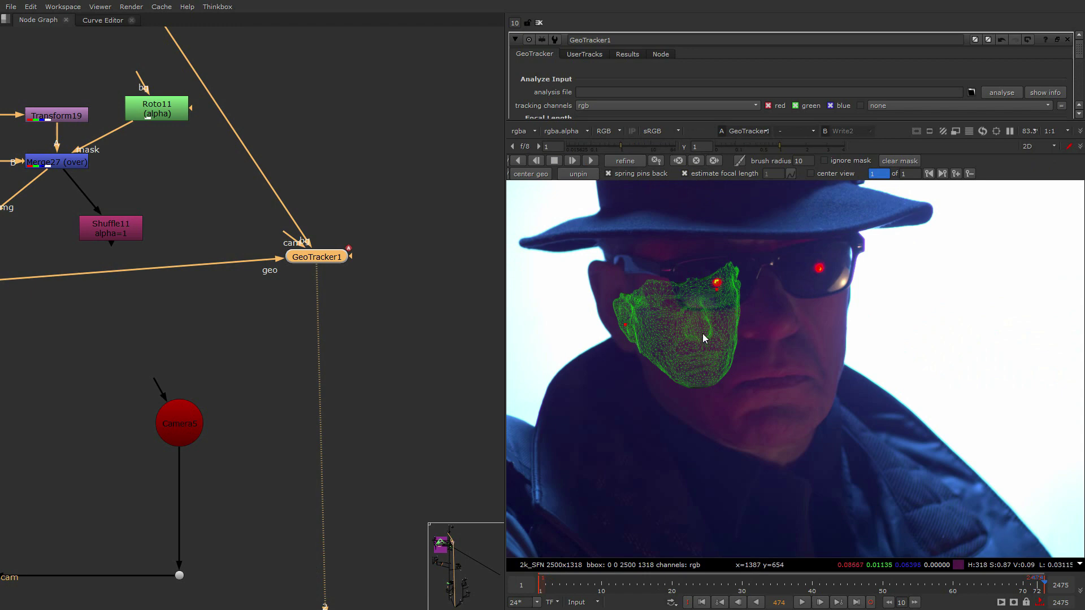
# Pin the face wireframe to the man's ear, brow, nose and chin so it fits the footage
pyautogui.moveTo(624, 328); pyautogui.dragTo(607, 310)
pyautogui.moveTo(695, 333); pyautogui.dragTo(801, 247)
pyautogui.moveTo(756, 435); pyautogui.dragTo(768, 436)
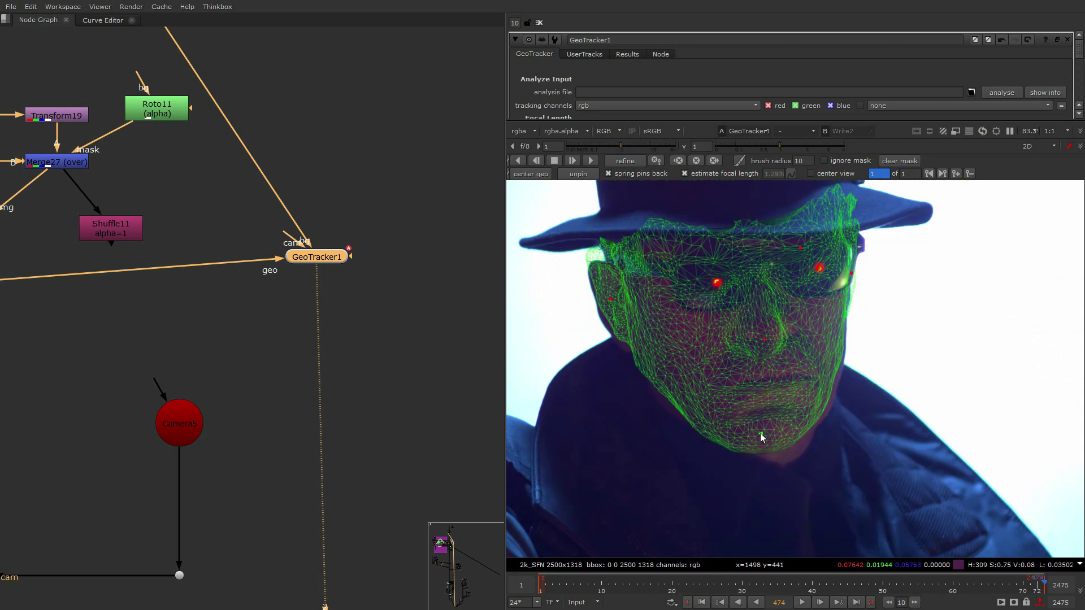
pyautogui.moveTo(766, 340); pyautogui.dragTo(775, 325)
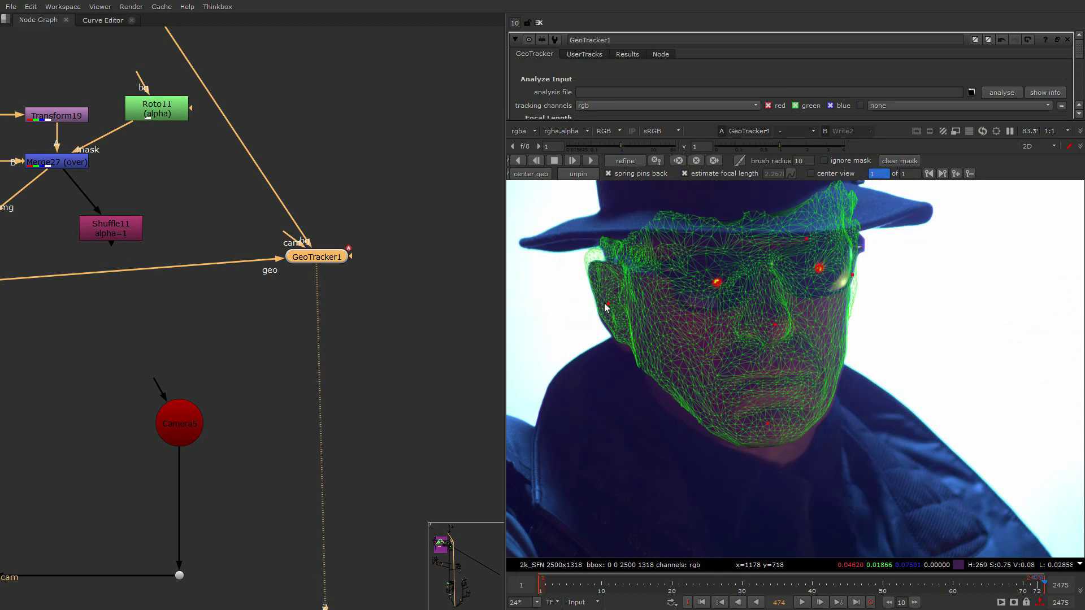
pyautogui.moveTo(606, 307); pyautogui.dragTo(608, 311)
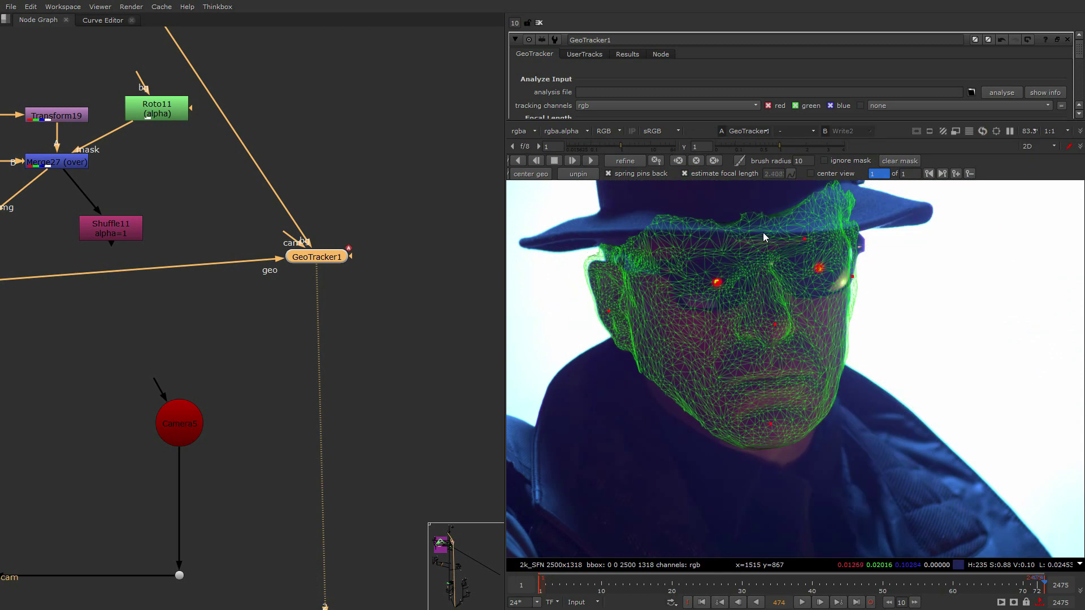
# Shift and remove the brow pin, adjust the mesh near the temple, and undo the last pin change
pyautogui.moveTo(812, 245); pyautogui.dragTo(810, 266)
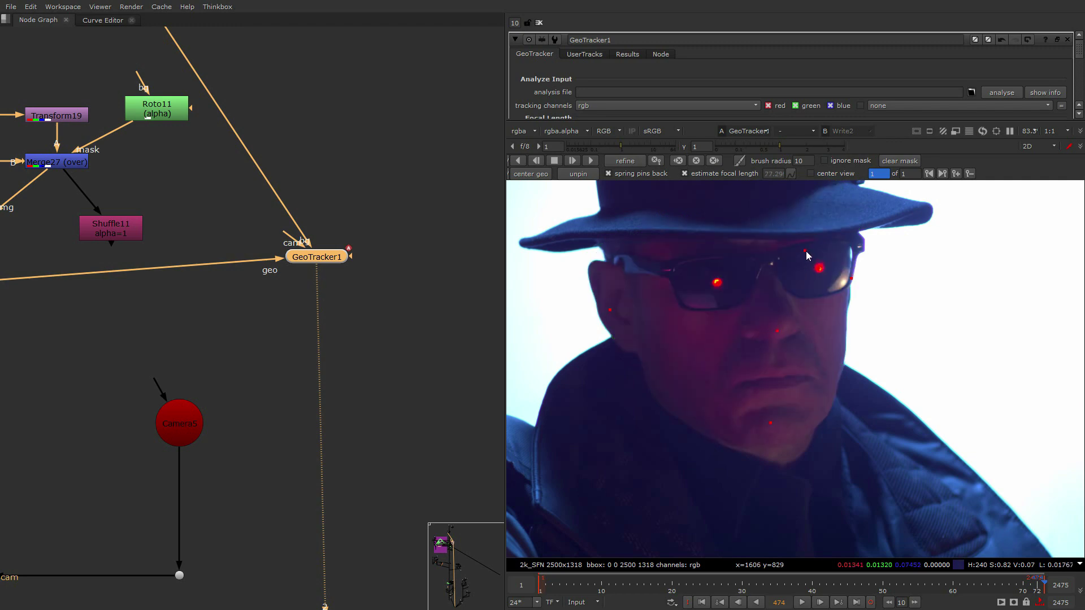
pyautogui.rightClick(806, 251)
pyautogui.moveTo(652, 242)
pyautogui.mouseDown()
pyautogui.moveTo(669, 242)
pyautogui.moveTo(662, 260)
pyautogui.mouseUp()
pyautogui.hotkey('ctrl', 'z')
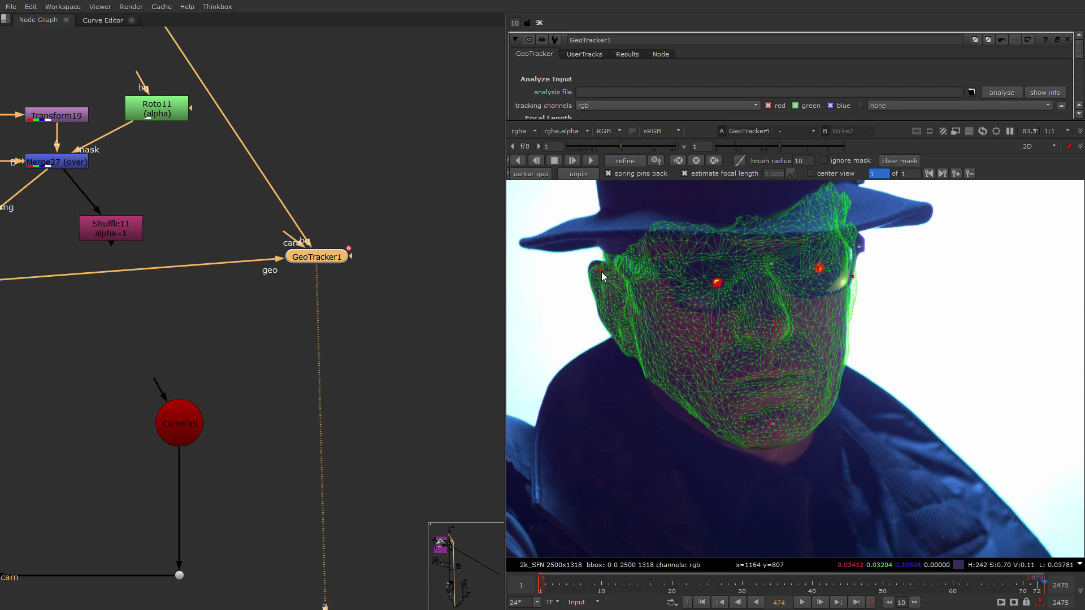
# Show the face mesh in 3D and paint a tracking mask on it, setting the brush radius to 25
pyautogui.press('Tab')
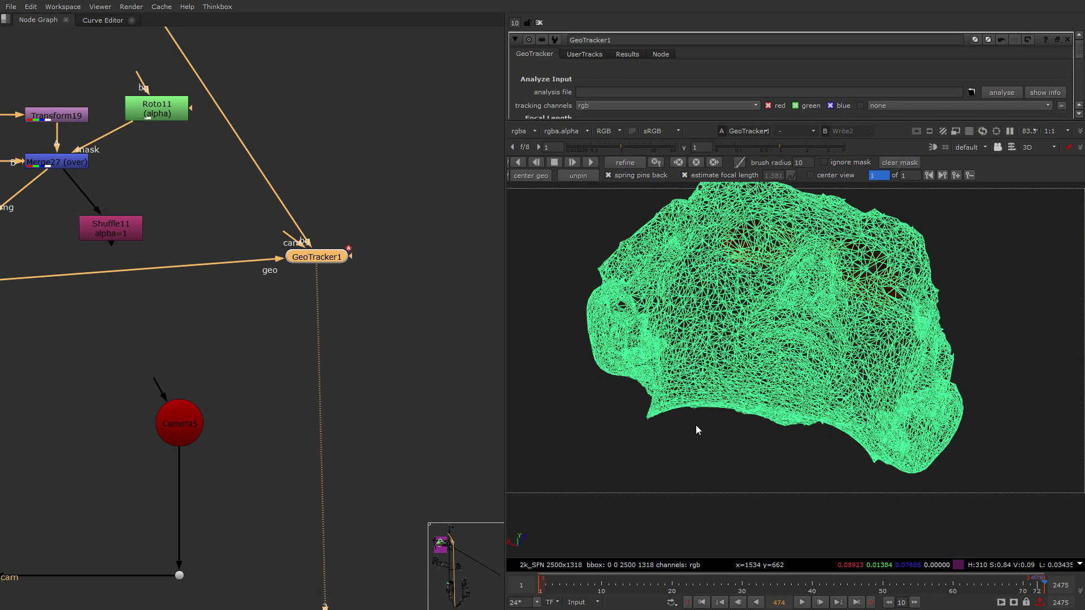
pyautogui.moveTo(740, 423)
pyautogui.keyDown('ctrl'); pyautogui.mouseDown()
pyautogui.moveTo(1080, 278)
pyautogui.moveTo(766, 331)
pyautogui.mouseUp(); pyautogui.keyUp('ctrl')
pyautogui.moveTo(765, 330); pyautogui.dragTo(698, 427)
pyautogui.moveTo(694, 375)
pyautogui.mouseDown()
pyautogui.moveTo(695, 328)
pyautogui.moveTo(715, 376)
pyautogui.moveTo(698, 359)
pyautogui.moveTo(661, 384)
pyautogui.moveTo(664, 312)
pyautogui.moveTo(685, 326)
pyautogui.mouseUp()
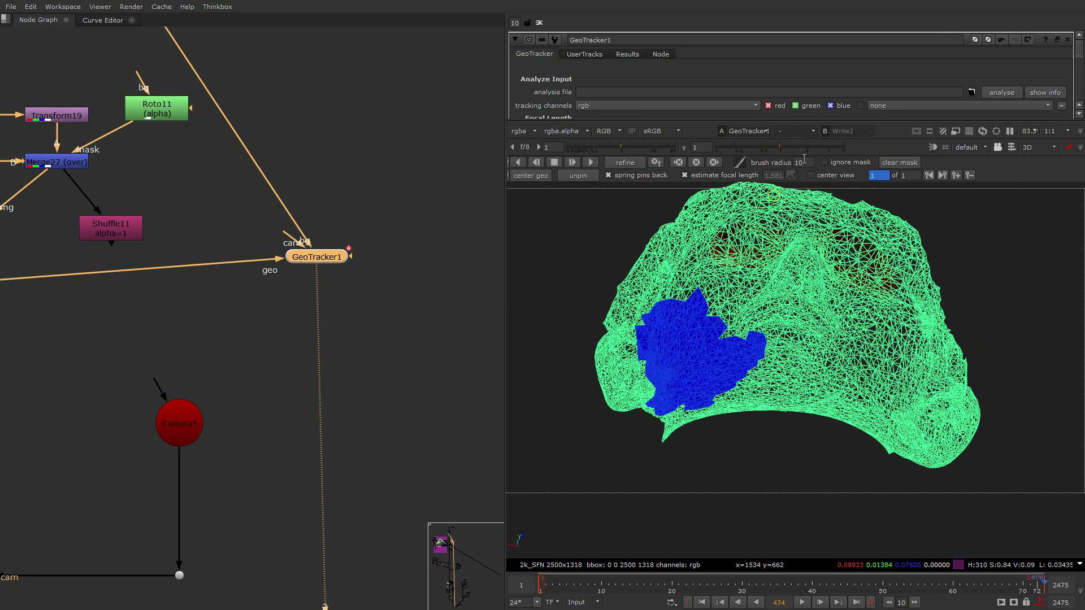
pyautogui.write('25')
pyautogui.moveTo(666, 286)
pyautogui.mouseDown()
pyautogui.moveTo(710, 226)
pyautogui.moveTo(841, 231)
pyautogui.moveTo(799, 214)
pyautogui.mouseUp()
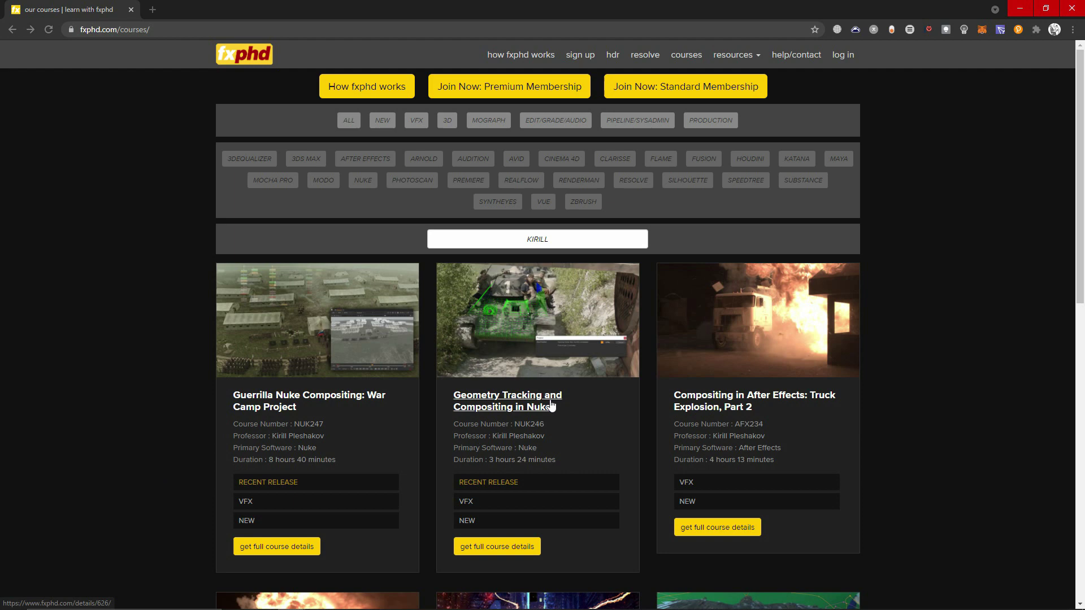
# Switch to the browser and review the fxphd course page for Geometry Tracking and Compositing in Nuke, including its syllabus and overview video
pyautogui.click(552, 406)
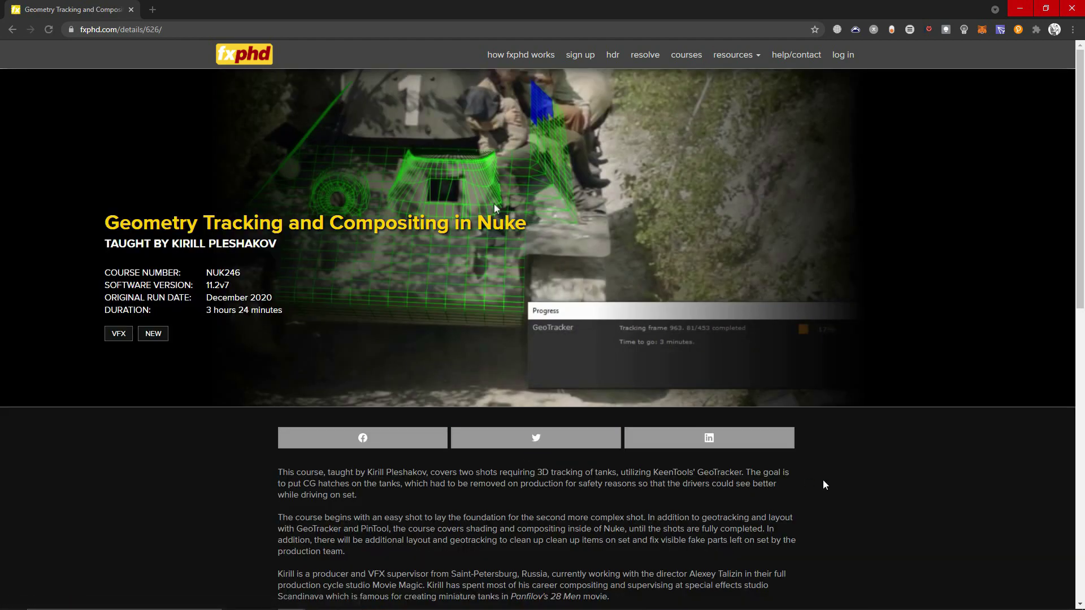
pyautogui.scroll(-8, 823, 480)
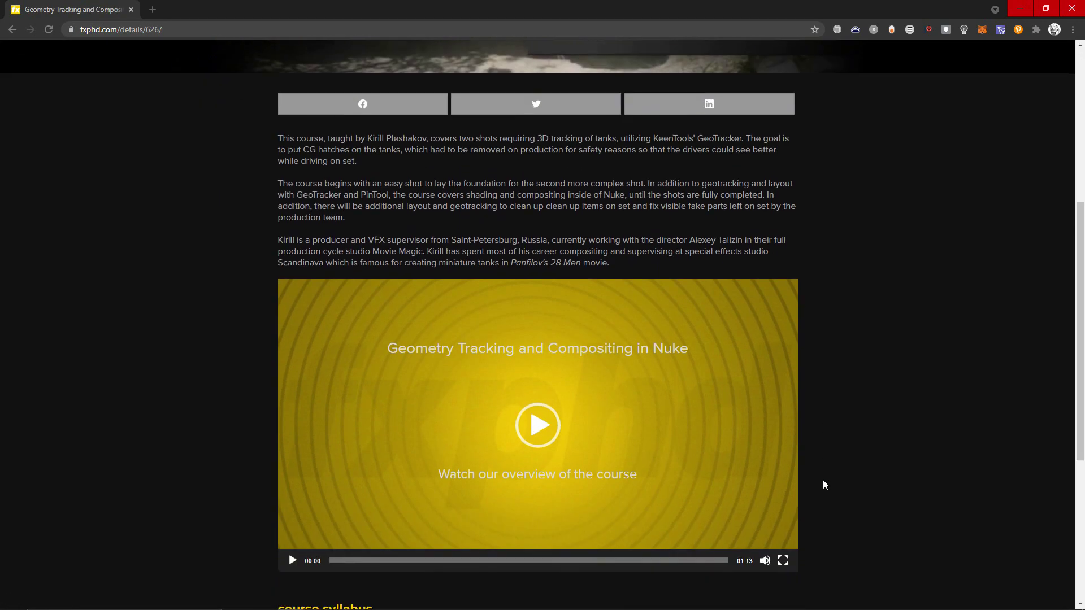
pyautogui.click(429, 386)
pyautogui.scroll(-3, 305, 486)
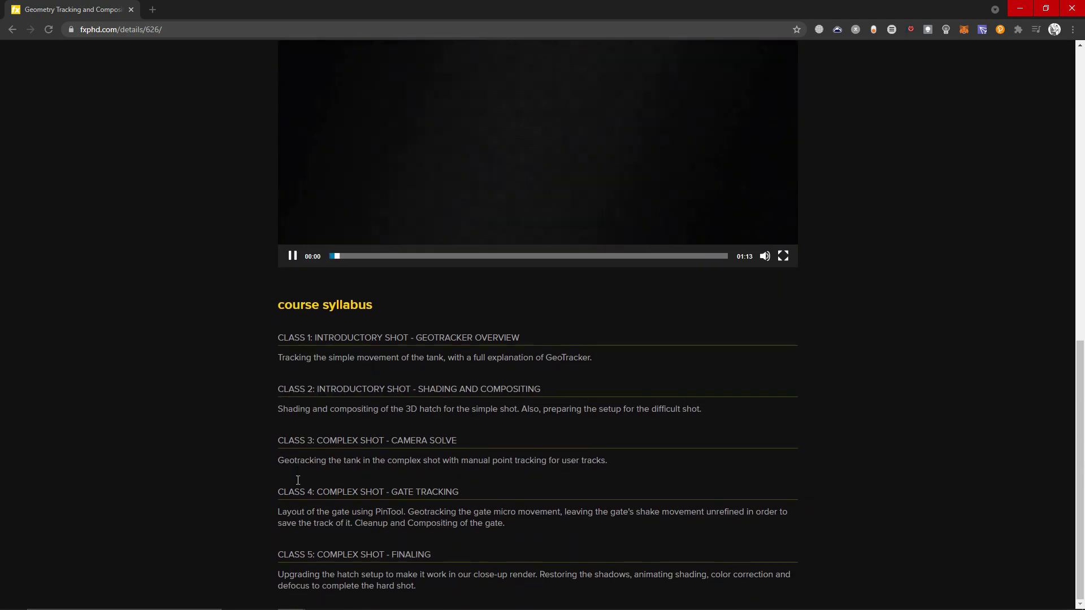
pyautogui.scroll(3, 372, 387)
pyautogui.click(366, 426)
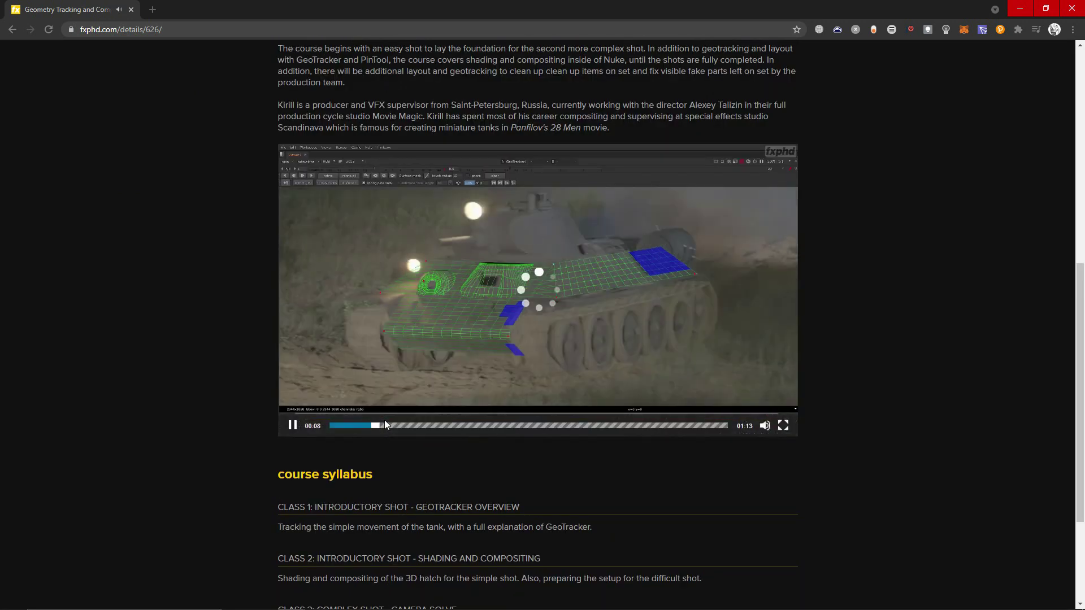
pyautogui.click(424, 426)
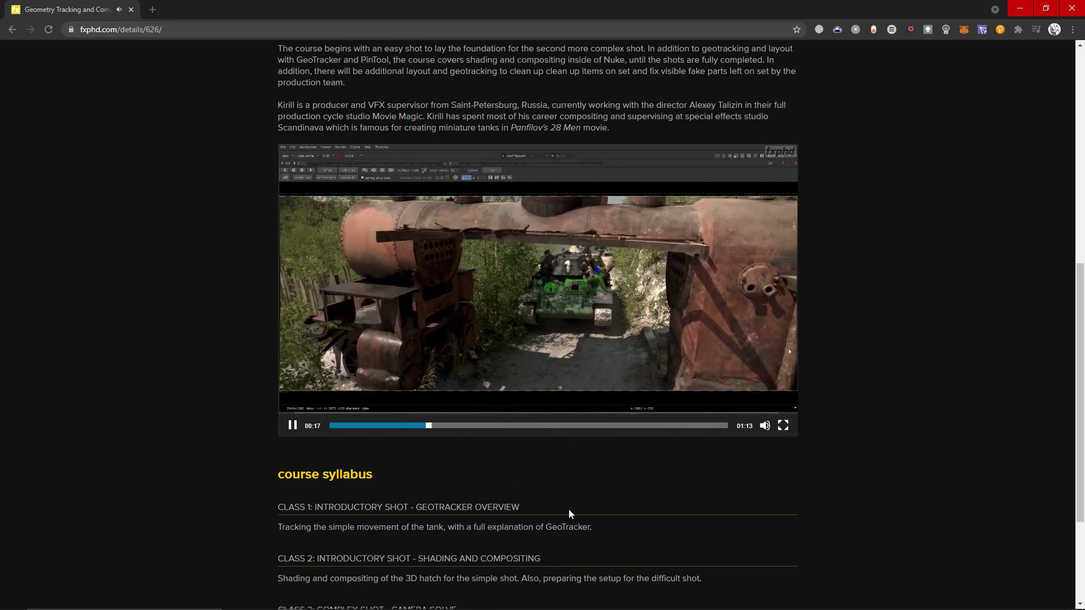
pyautogui.click(479, 295)
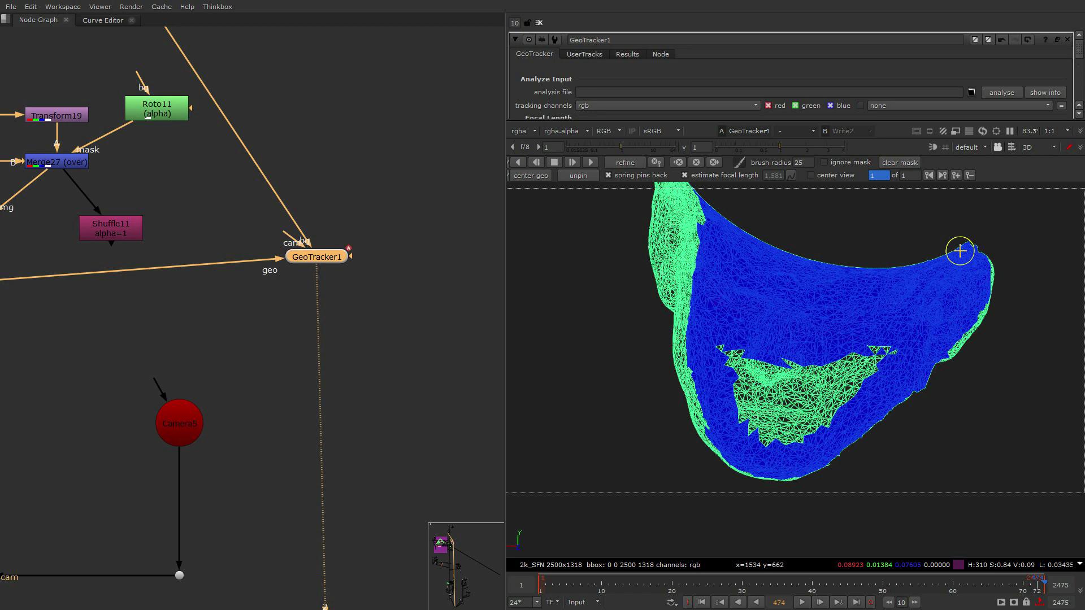
# Rework the painted mask on the face mesh from several angles, leaving only the forehead's upper edge masked
pyautogui.moveTo(817, 395)
pyautogui.mouseDown()
pyautogui.moveTo(746, 436)
pyautogui.moveTo(775, 347)
pyautogui.moveTo(719, 393)
pyautogui.moveTo(722, 436)
pyautogui.mouseUp()
pyautogui.keyDown('ctrl'); pyautogui.moveTo(707, 322); pyautogui.dragTo(602, 468); pyautogui.keyUp('ctrl')
pyautogui.moveTo(640, 277)
pyautogui.mouseDown()
pyautogui.moveTo(663, 213)
pyautogui.moveTo(710, 193)
pyautogui.mouseUp()
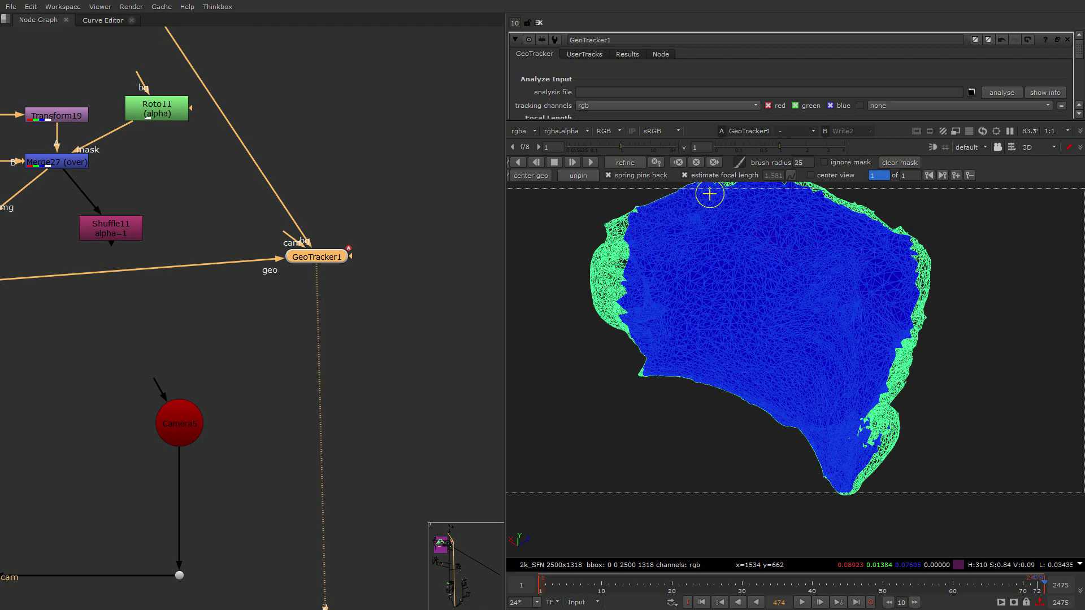
pyautogui.moveTo(711, 232)
pyautogui.keyDown('ctrl'); pyautogui.mouseDown()
pyautogui.moveTo(725, 302)
pyautogui.moveTo(796, 368)
pyautogui.mouseUp(); pyautogui.keyUp('ctrl')
pyautogui.moveTo(677, 325)
pyautogui.mouseDown()
pyautogui.moveTo(717, 271)
pyautogui.moveTo(765, 235)
pyautogui.moveTo(856, 245)
pyautogui.moveTo(908, 291)
pyautogui.moveTo(939, 472)
pyautogui.moveTo(846, 371)
pyautogui.moveTo(819, 223)
pyautogui.moveTo(690, 312)
pyautogui.moveTo(611, 274)
pyautogui.moveTo(637, 303)
pyautogui.mouseUp()
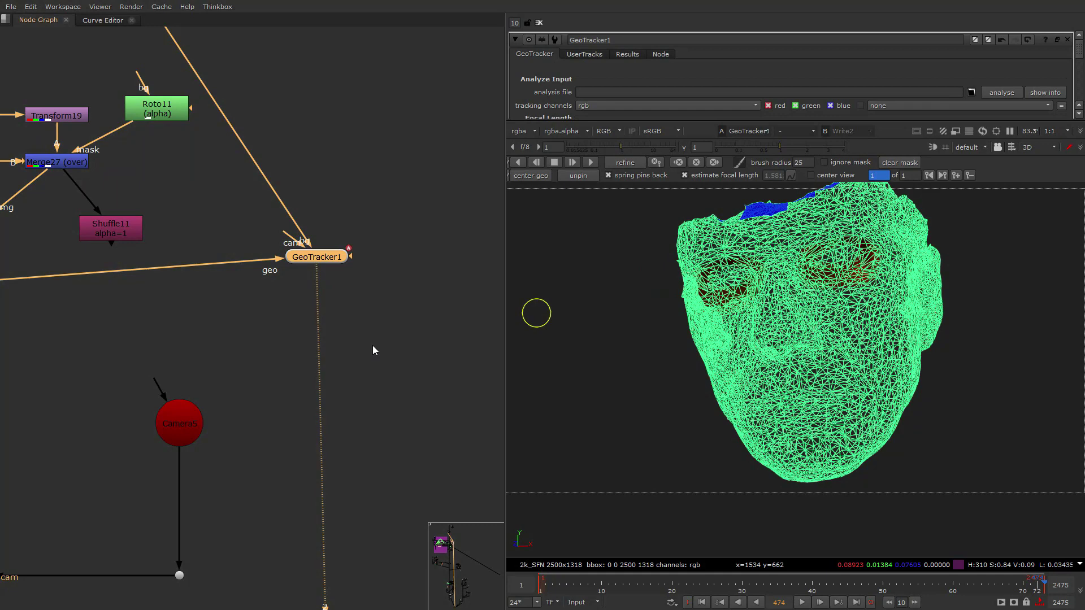
# Return to the 2D view of the footage, go to frame 72 and add a GeoTracker keyframe there
pyautogui.scroll(-3, 310, 366)
pyautogui.moveTo(310, 366); pyautogui.dragTo(526, 239, button='middle')
pyautogui.moveTo(409, 181); pyautogui.dragTo(232, 270, button='middle')
pyautogui.scroll(3, 232, 270)
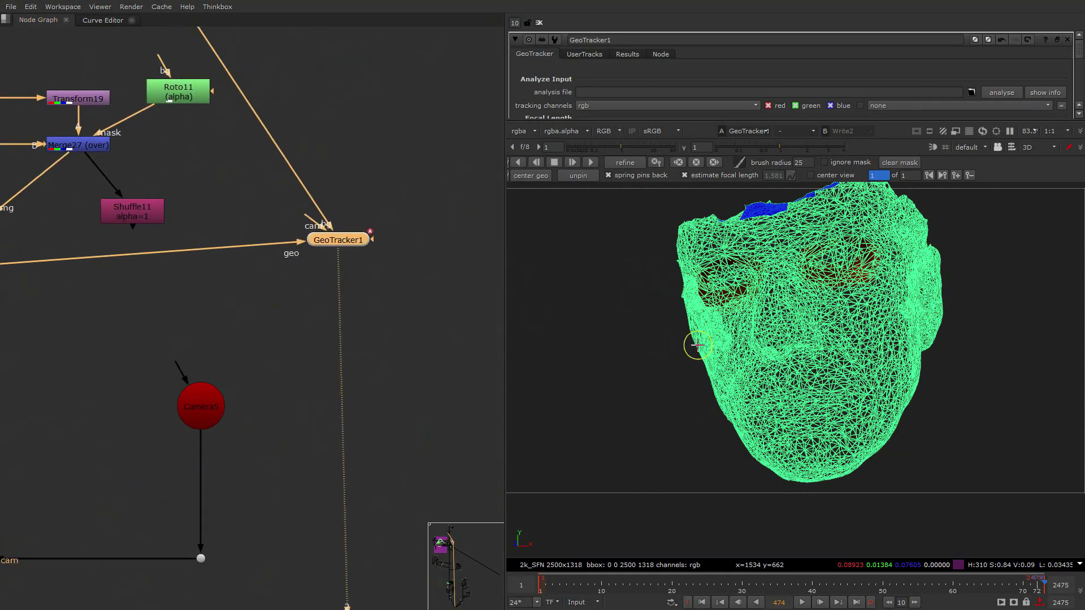
pyautogui.press('Tab')
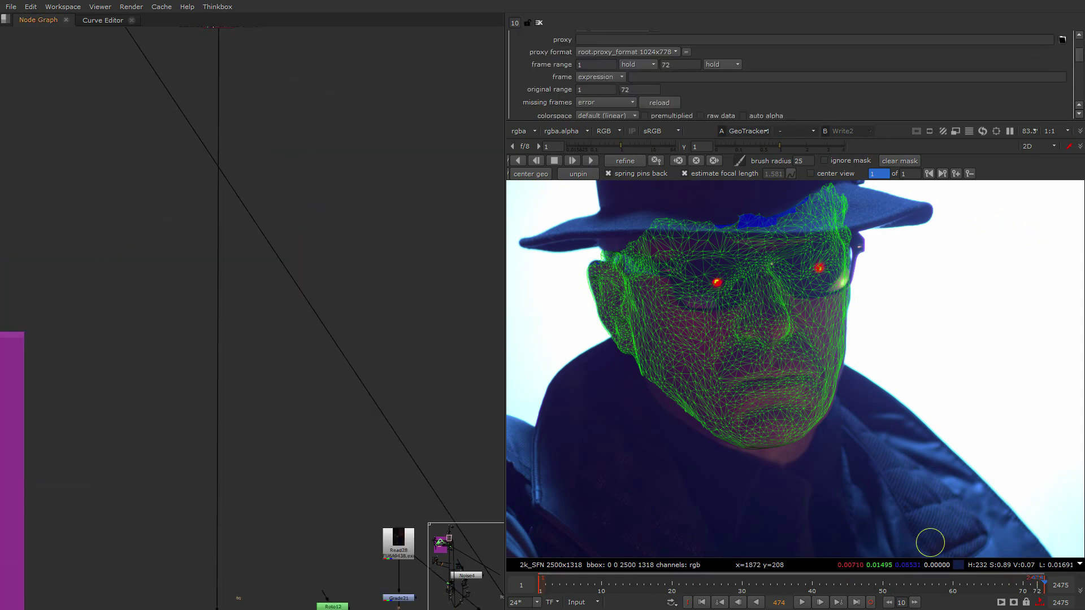
pyautogui.click(1036, 583)
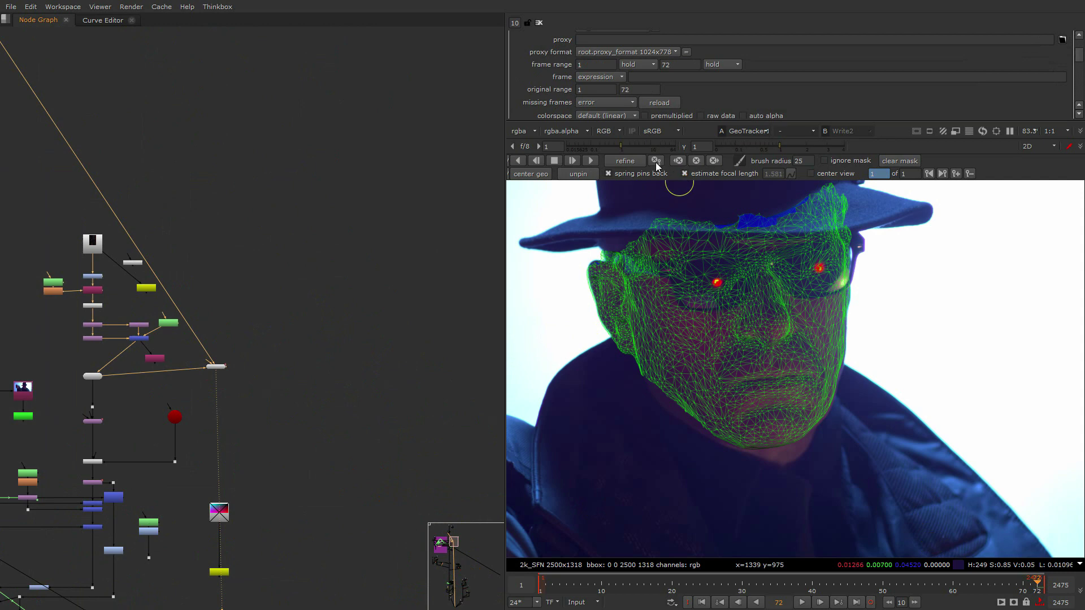
pyautogui.click(657, 162)
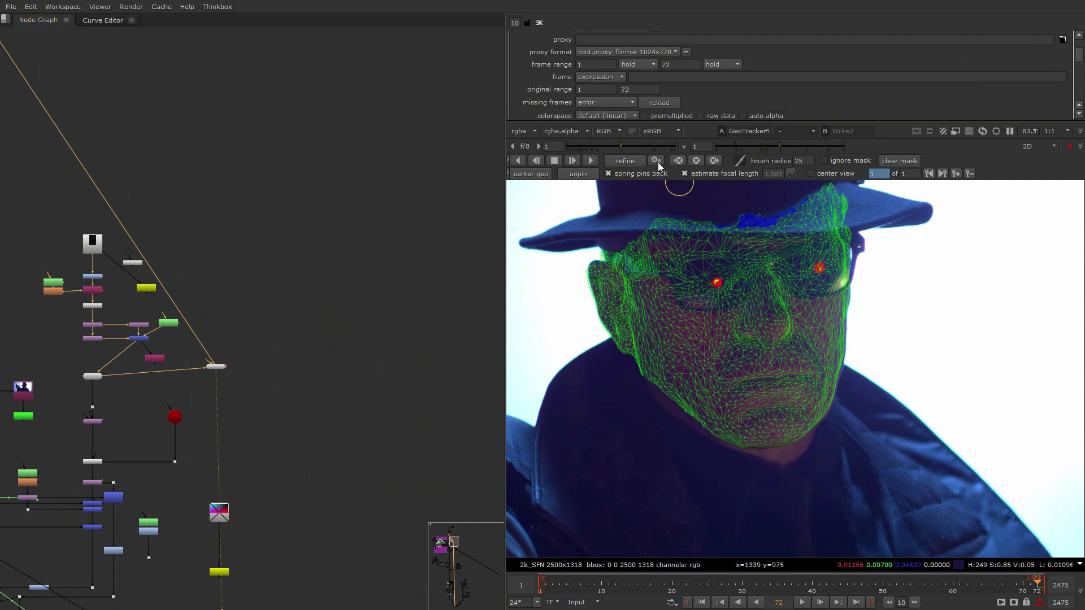
pyautogui.click(956, 173)
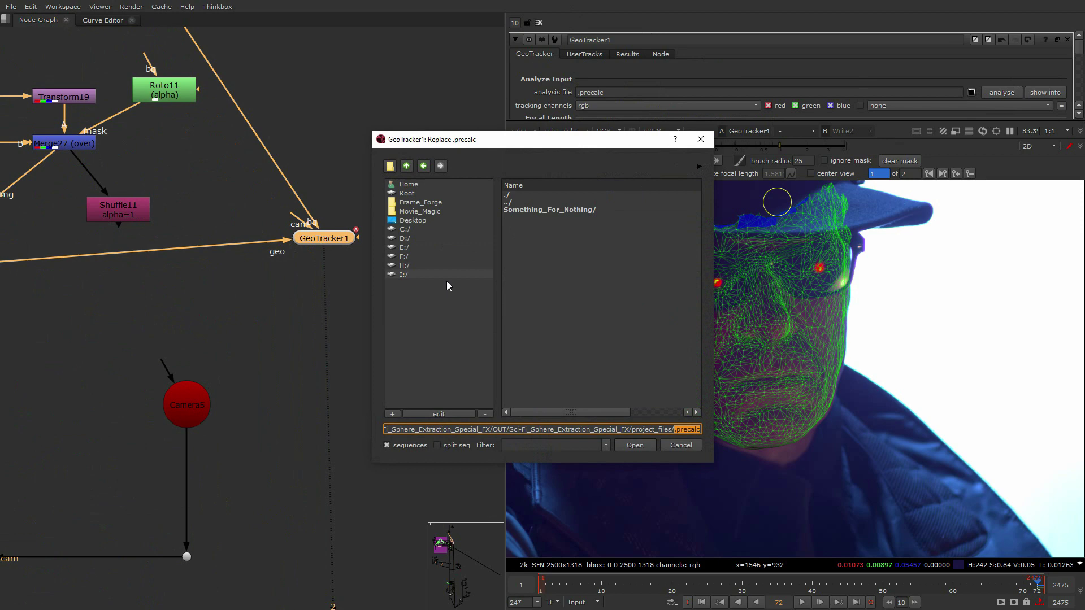
# Set the GeoTracker's analysis file to temp.precalc in the temp folder on the desktop
pyautogui.click(649, 450)
pyautogui.click(572, 317)
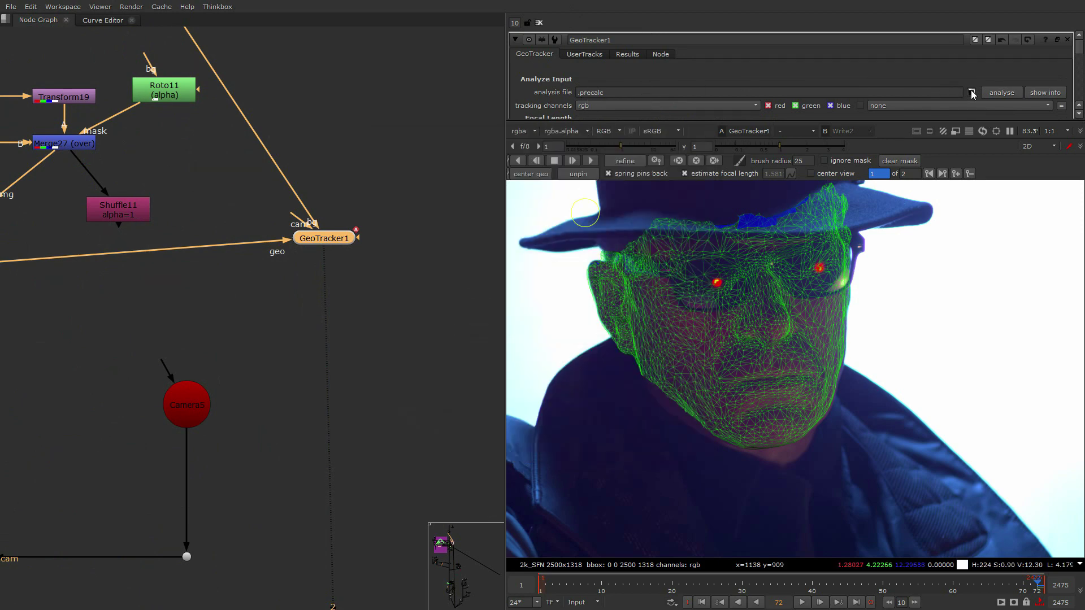
pyautogui.click(971, 92)
pyautogui.click(634, 443)
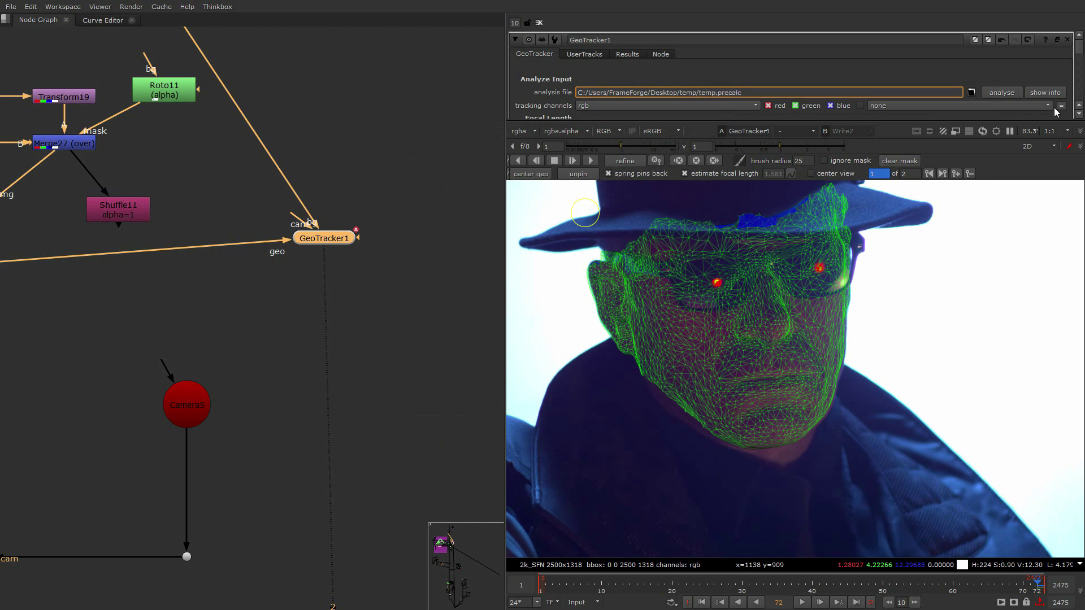
# Run the footage analysis over the input frame range 1-72
pyautogui.click(1030, 92)
pyautogui.click(543, 321)
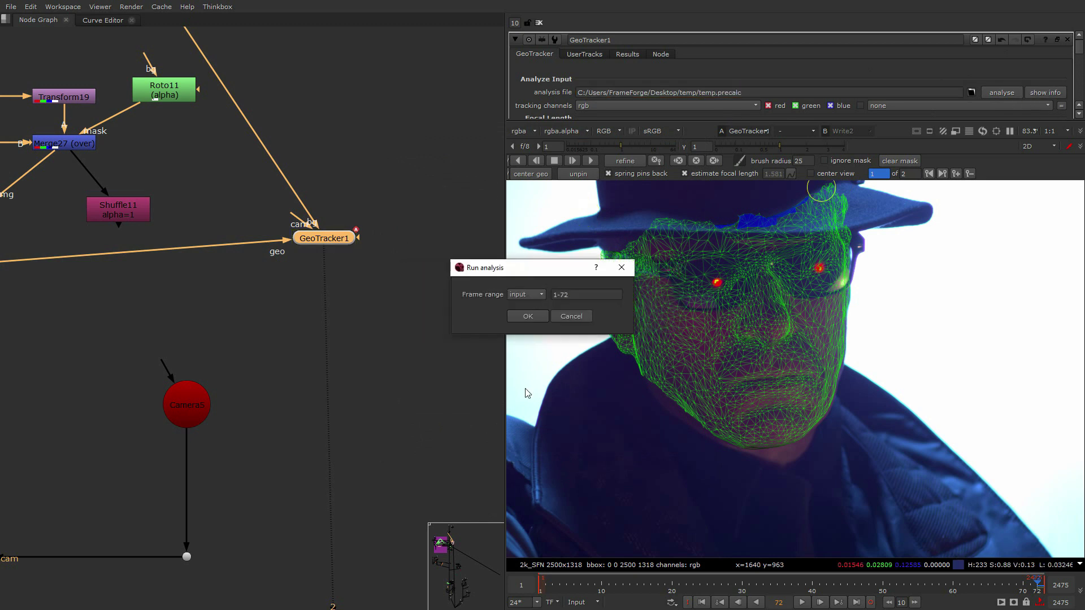
pyautogui.click(531, 317)
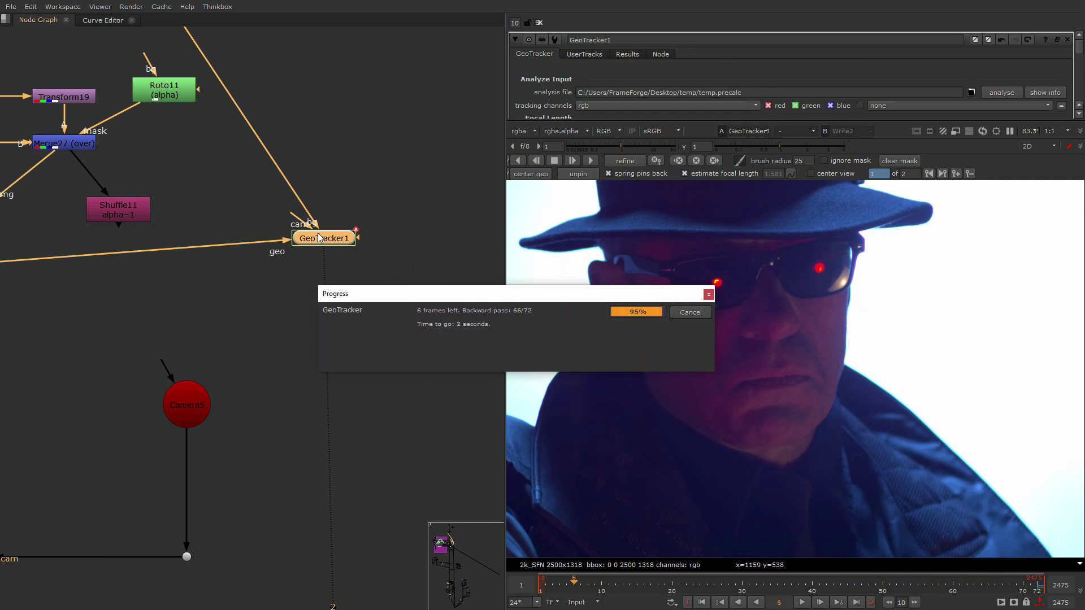
# Disconnect the GeoTracker's bg input and track the face mesh backward from frame 72
pyautogui.moveTo(320, 225); pyautogui.dragTo(342, 178)
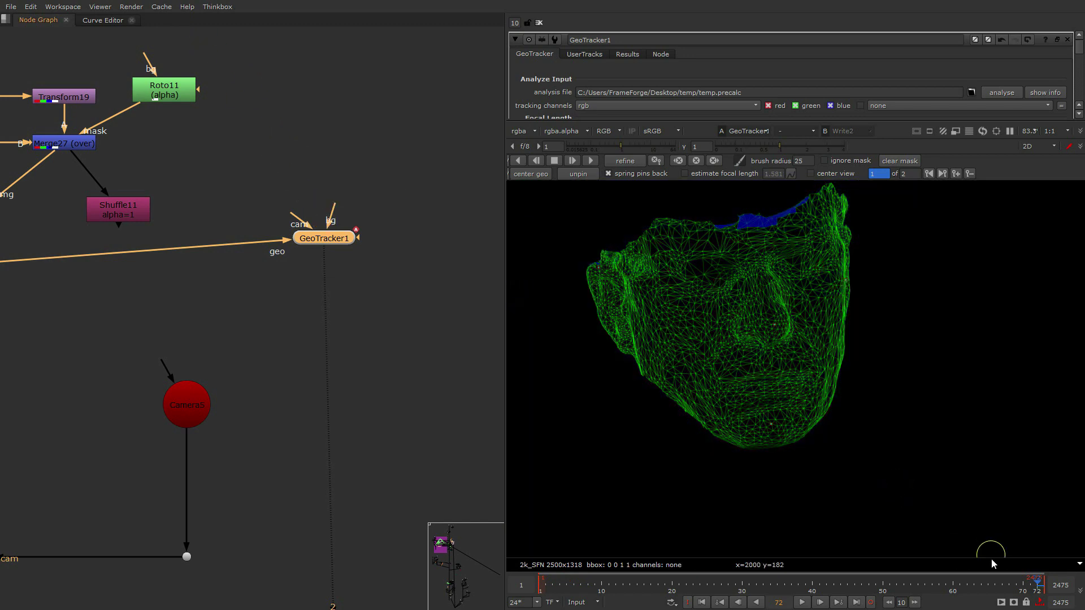
pyautogui.click(535, 161)
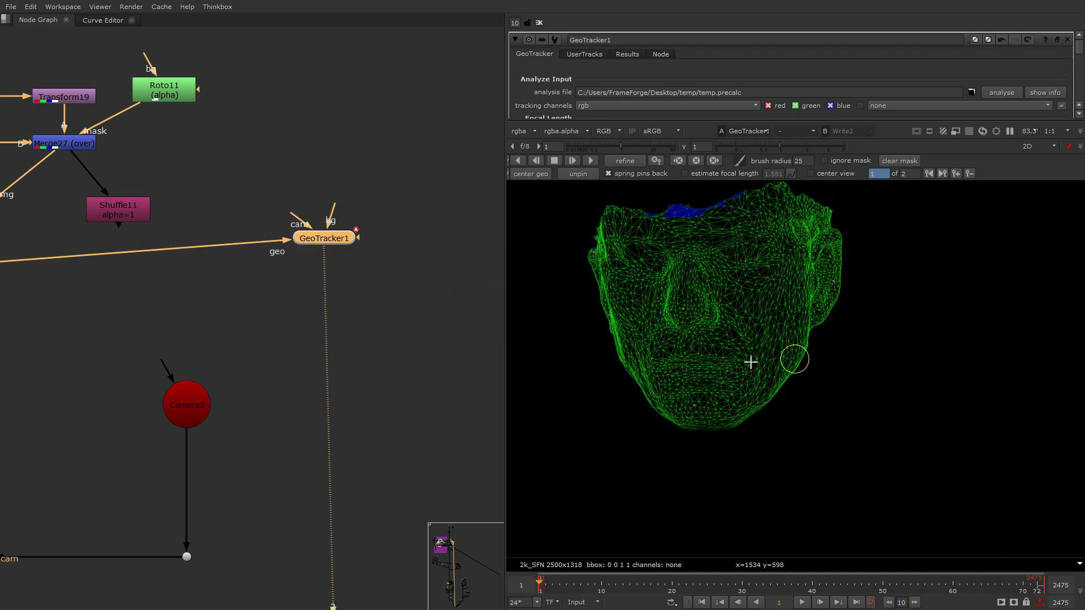
# Scrub through the tracked frames up to frame 66 to check how the GeoTracker face mesh follows the footage
pyautogui.scroll(-10, 356, 347)
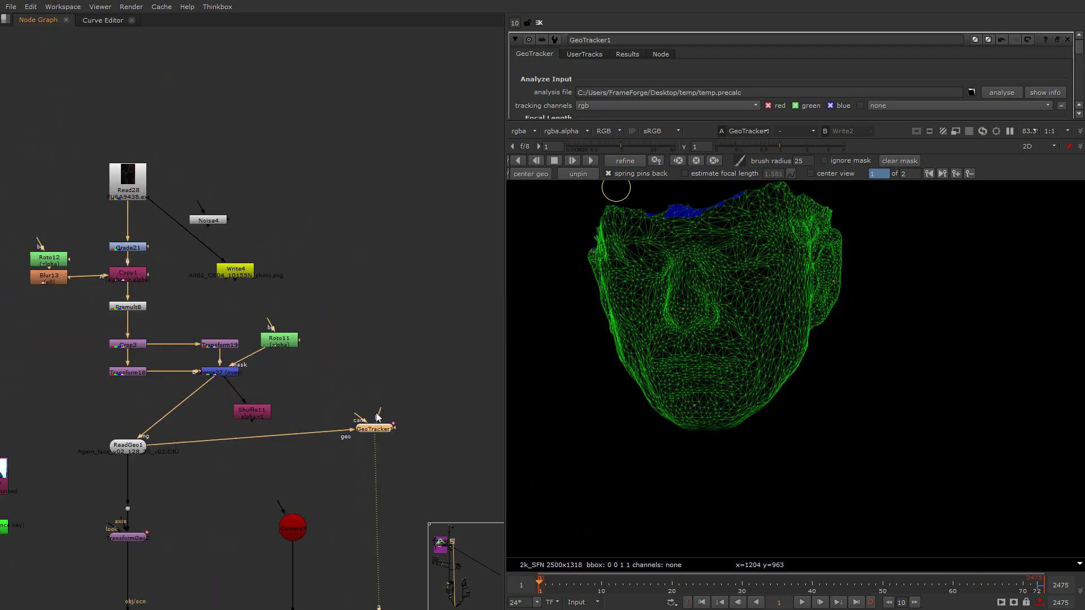
pyautogui.scroll(3, 350, 134)
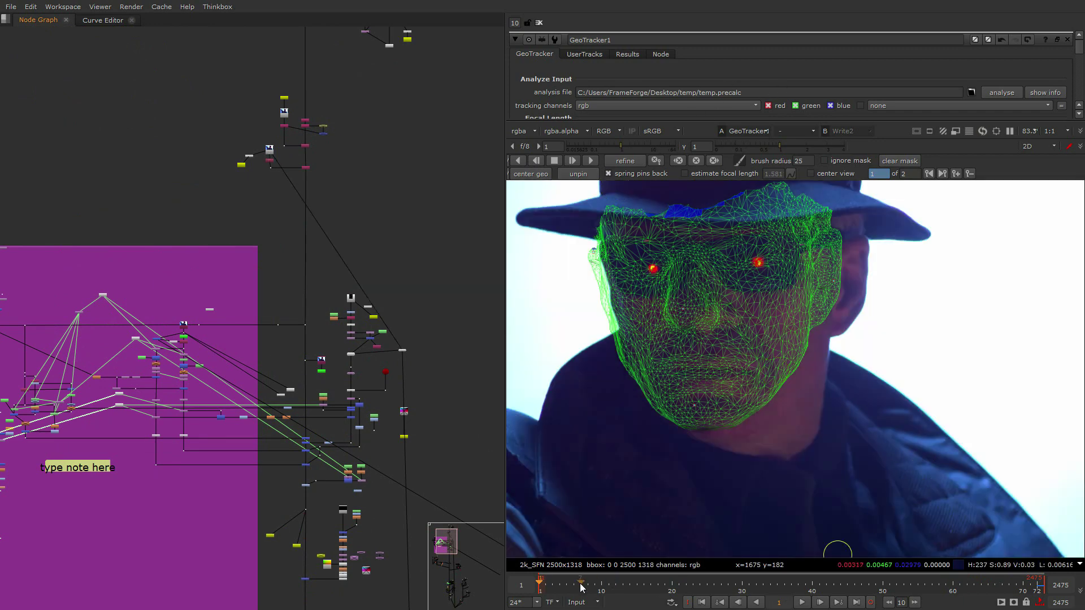
pyautogui.moveTo(582, 588); pyautogui.dragTo(830, 549)
pyautogui.moveTo(751, 551); pyautogui.dragTo(818, 578)
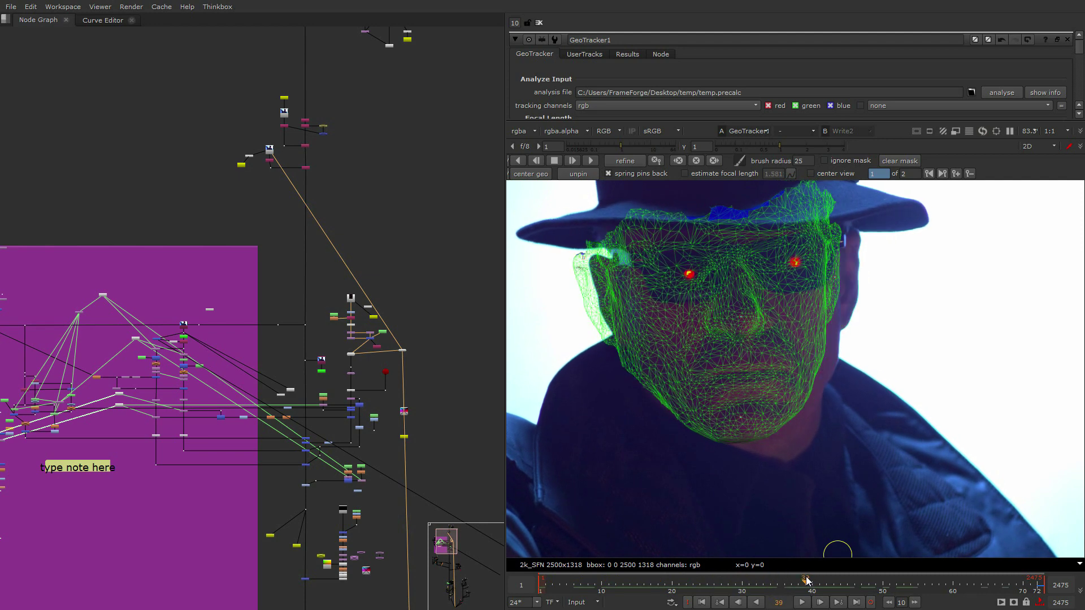
pyautogui.moveTo(812, 581); pyautogui.dragTo(995, 585)
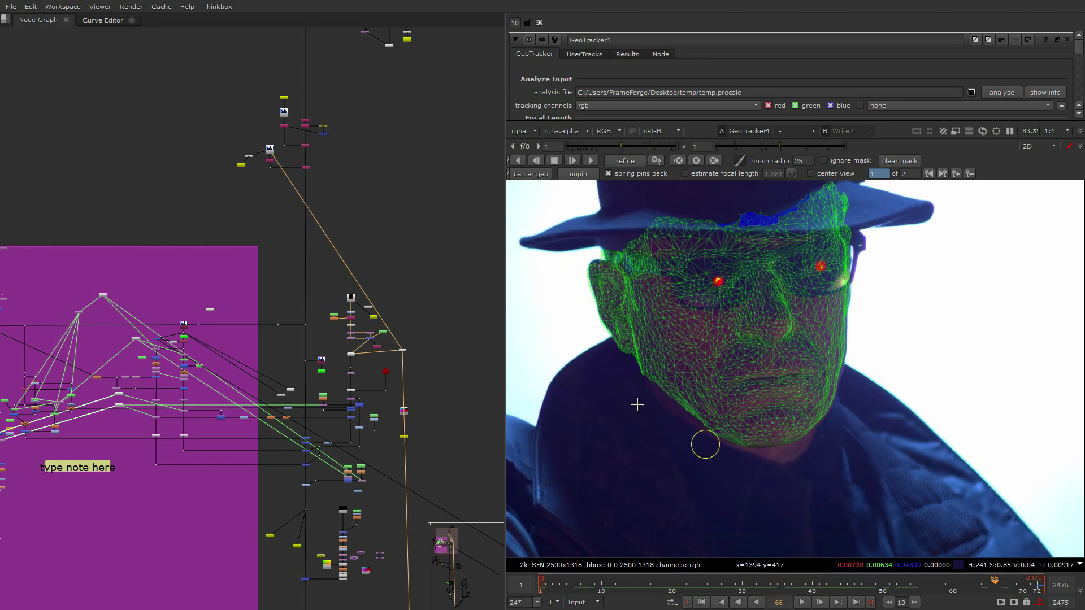
# Try adjusting the face mesh at the ear on frame 66, undo the adjustment and go to frame 56
pyautogui.moveTo(594, 263); pyautogui.dragTo(620, 307)
pyautogui.hotkey('ctrl', 'z')
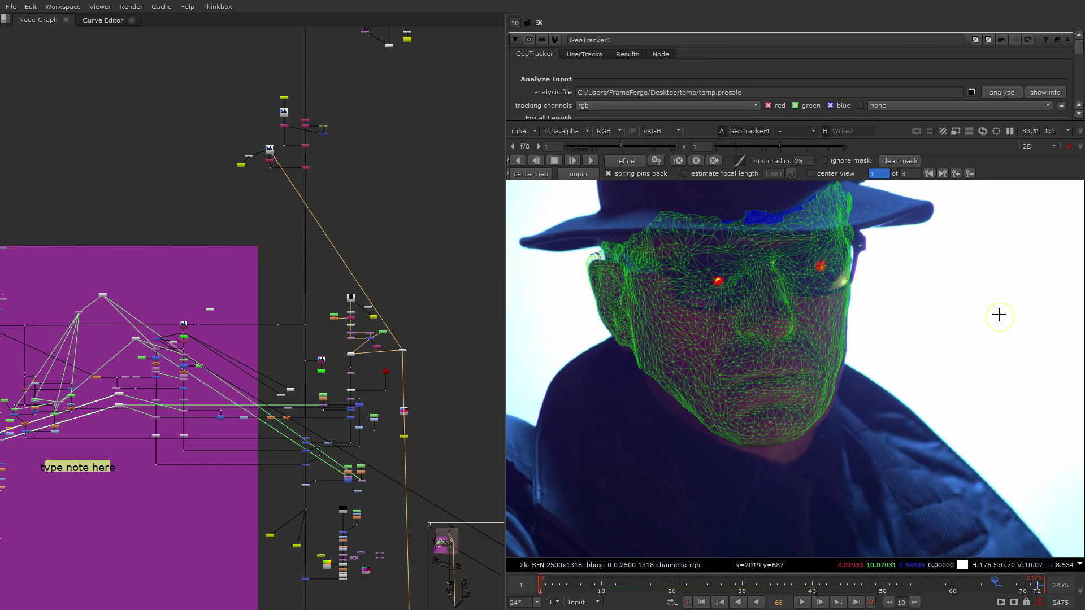
pyautogui.moveTo(933, 588)
pyautogui.mouseDown()
pyautogui.moveTo(717, 577)
pyautogui.moveTo(924, 581)
pyautogui.mouseUp()
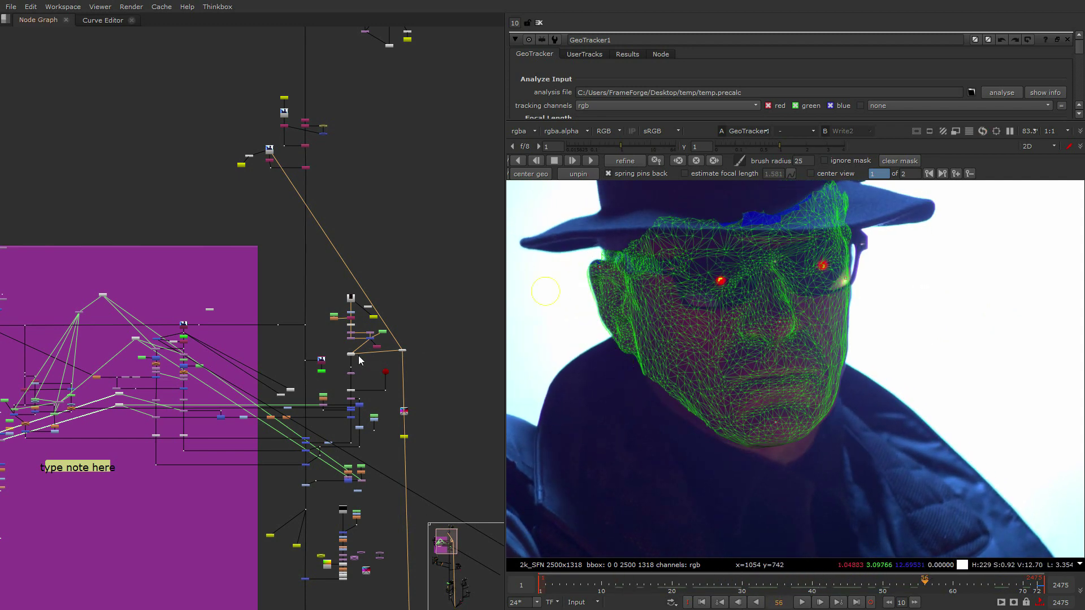
# Open TransformGeo2's properties, view its output and check the geometry's motion at different frames
pyautogui.scroll(5, 358, 355)
pyautogui.scroll(6, 348, 423)
pyautogui.doubleClick(253, 323)
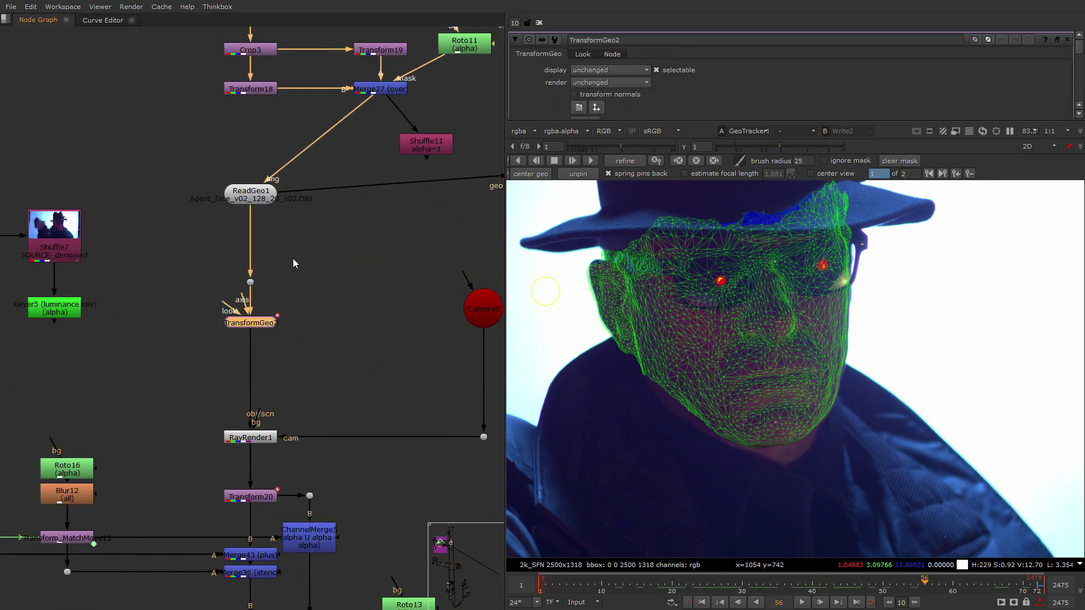
pyautogui.press('1')
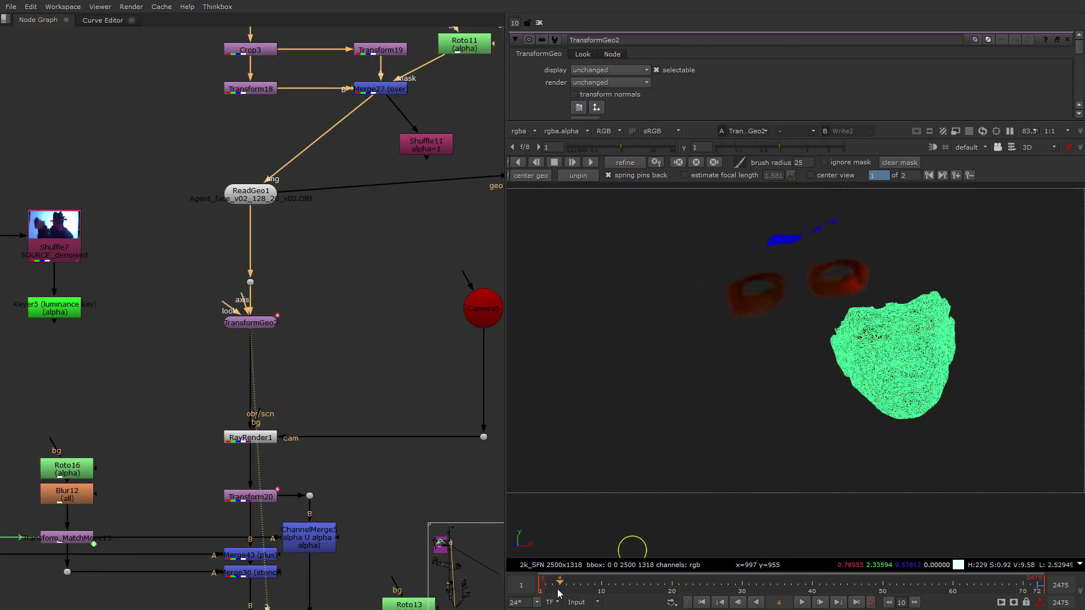
pyautogui.click(886, 602)
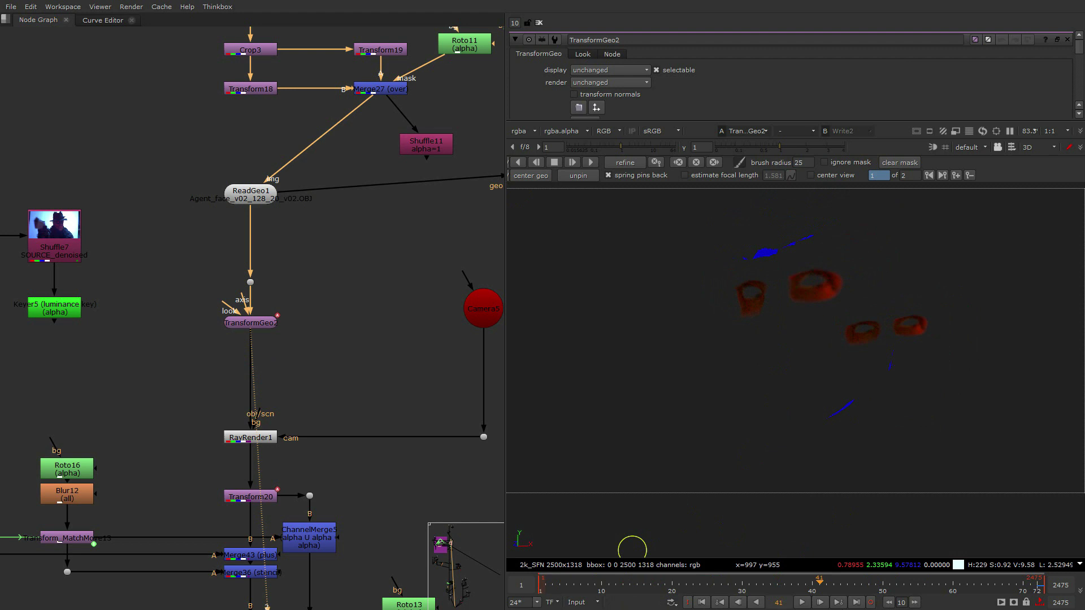
# View the RayRender1 output and close the TransformGeo2 properties
pyautogui.moveTo(231, 461); pyautogui.dragTo(293, 307, button='middle')
pyautogui.scroll(-1, 294, 317)
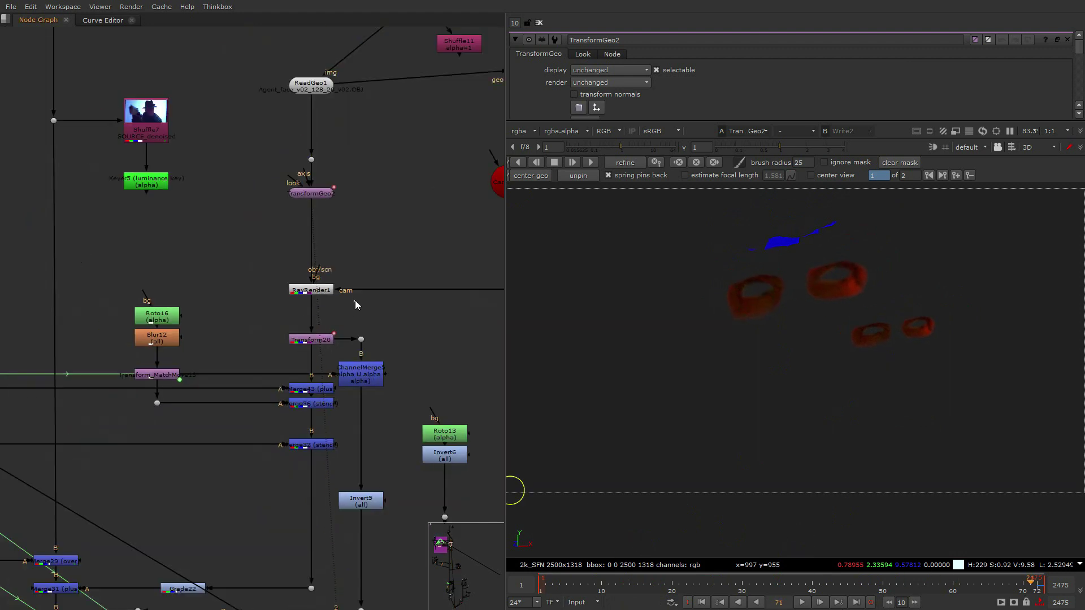
pyautogui.moveTo(375, 317); pyautogui.dragTo(193, 247)
pyautogui.press('1')
pyautogui.click(1067, 40)
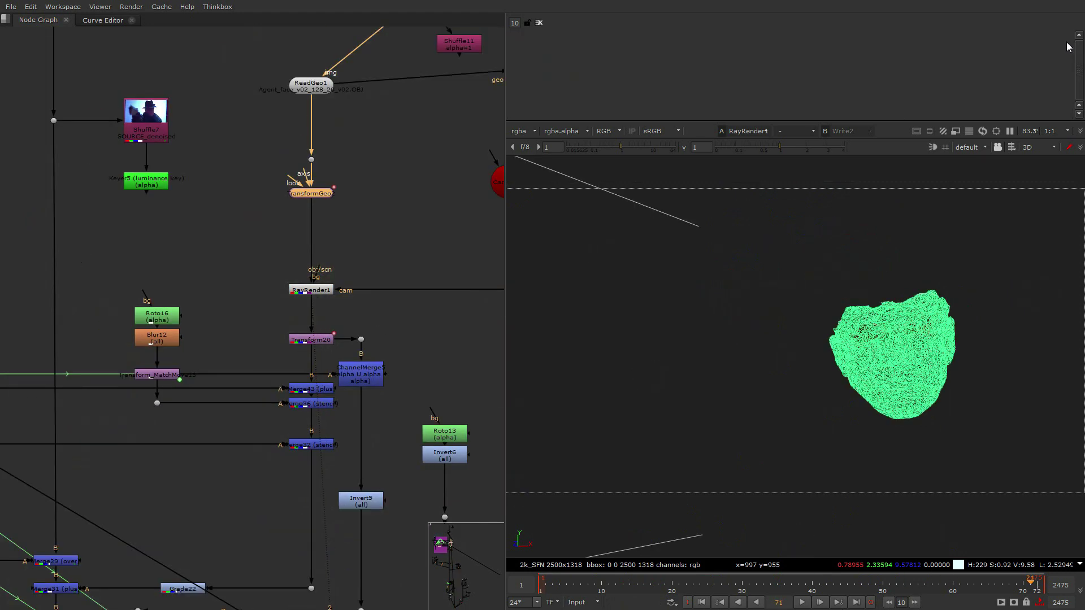
# View the Merge36 output of the rendered eye geometry at frame 57
pyautogui.moveTo(232, 422); pyautogui.dragTo(313, 304, button='middle')
pyautogui.scroll(1, 397, 292)
pyautogui.click(394, 286)
pyautogui.press('1')
pyautogui.click(933, 584)
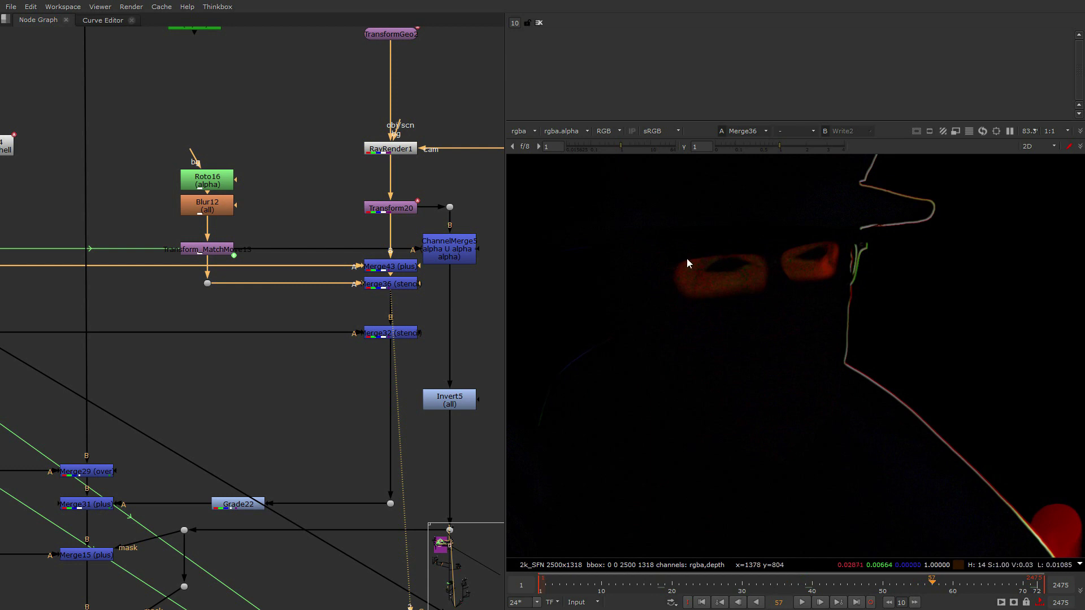
# View the whole eye texture layout at Merge27, which feeds the ReadGeo1 geometry
pyautogui.moveTo(181, 233); pyautogui.dragTo(205, 471, button='middle')
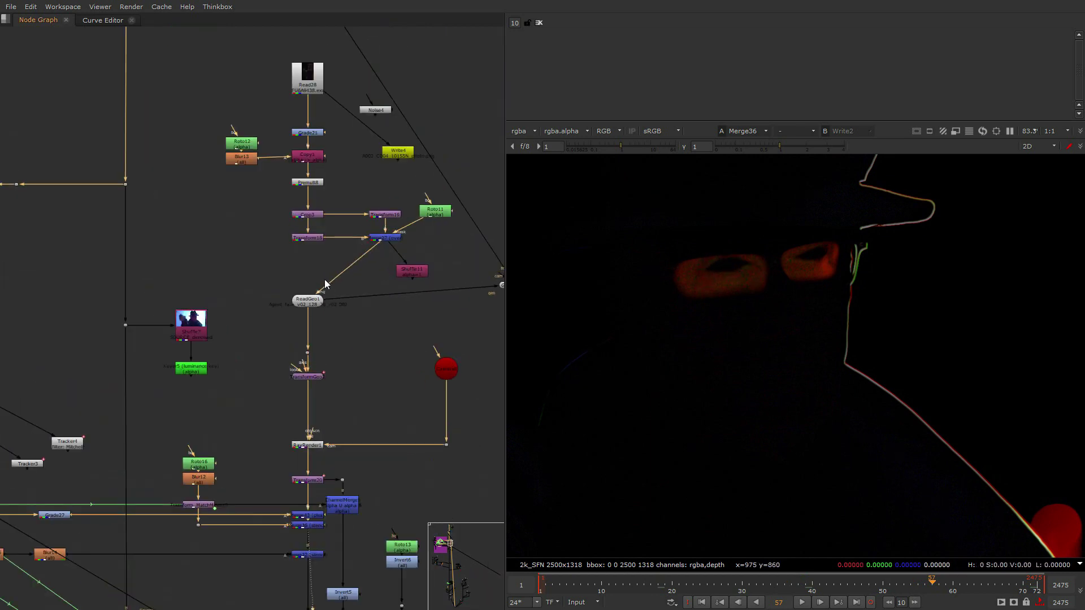
pyautogui.scroll(3, 324, 283)
pyautogui.moveTo(324, 283); pyautogui.dragTo(244, 415, button='middle')
pyautogui.click(355, 339)
pyautogui.press('1')
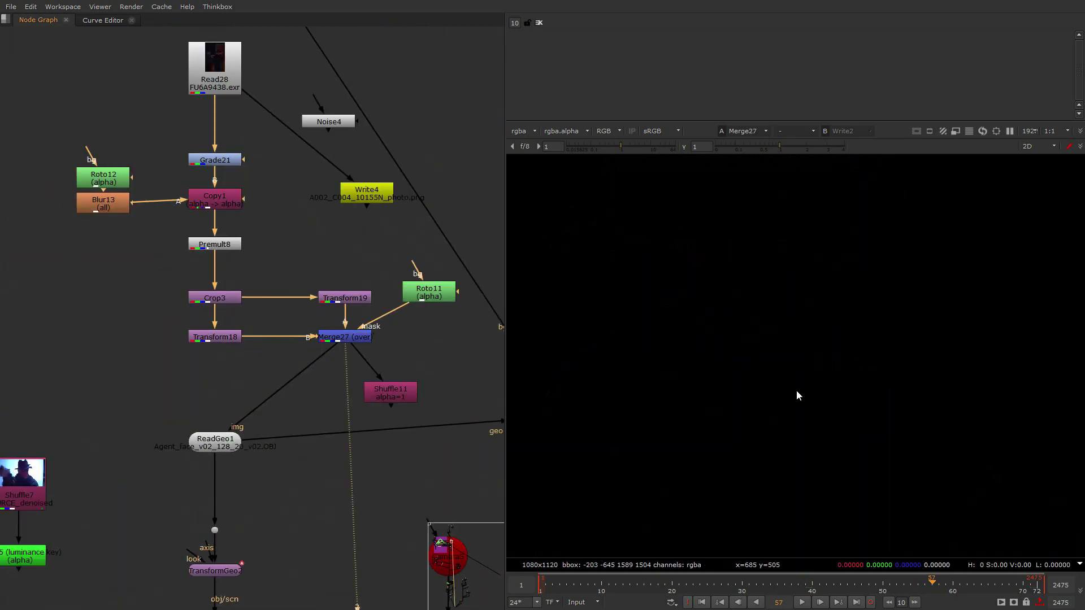
pyautogui.scroll(-6, 803, 459)
pyautogui.scroll(2, 712, 364)
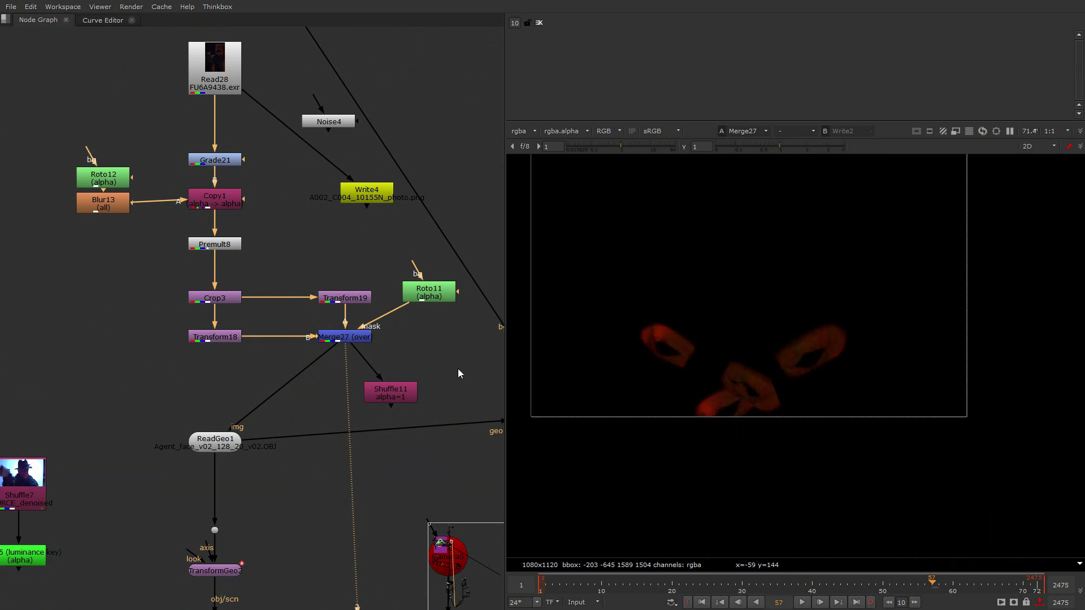
# Return to the Merge36 output and examine the rendered eye area up close
pyautogui.moveTo(248, 565); pyautogui.dragTo(299, 205, button='middle')
pyautogui.scroll(1, 282, 215)
pyautogui.click(269, 413)
pyautogui.press('1')
pyautogui.scroll(7, 800, 341)
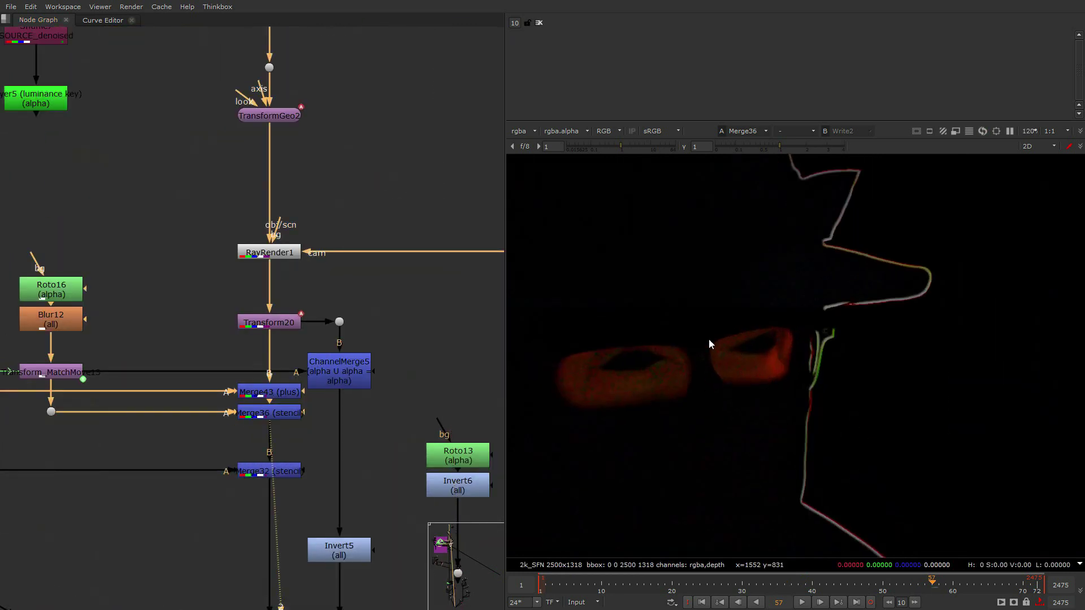
# View the Merge32 output to examine the eye render after the next stencil
pyautogui.scroll(-3, 300, 391)
pyautogui.moveTo(301, 391); pyautogui.dragTo(368, 248, button='middle')
pyautogui.click(351, 299)
pyautogui.press('1')
pyautogui.moveTo(263, 370); pyautogui.dragTo(336, 215, button='middle')
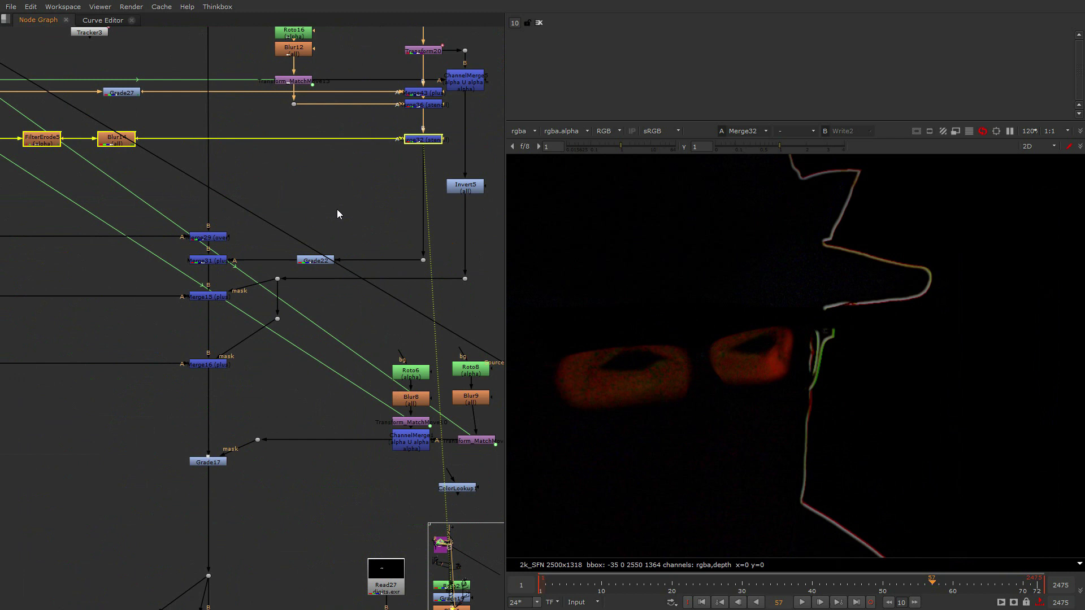
# View the Merge31 composite and examine the eye behind the sunglasses lens up close
pyautogui.click(207, 261)
pyautogui.press('1')
pyautogui.scroll(2, 734, 364)
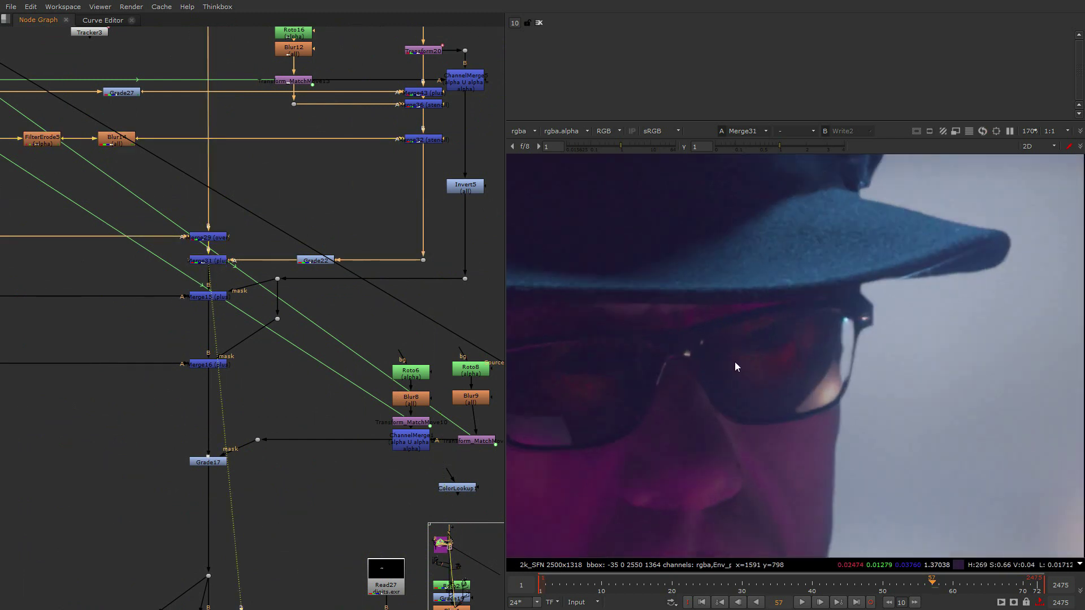
pyautogui.scroll(3, 799, 348)
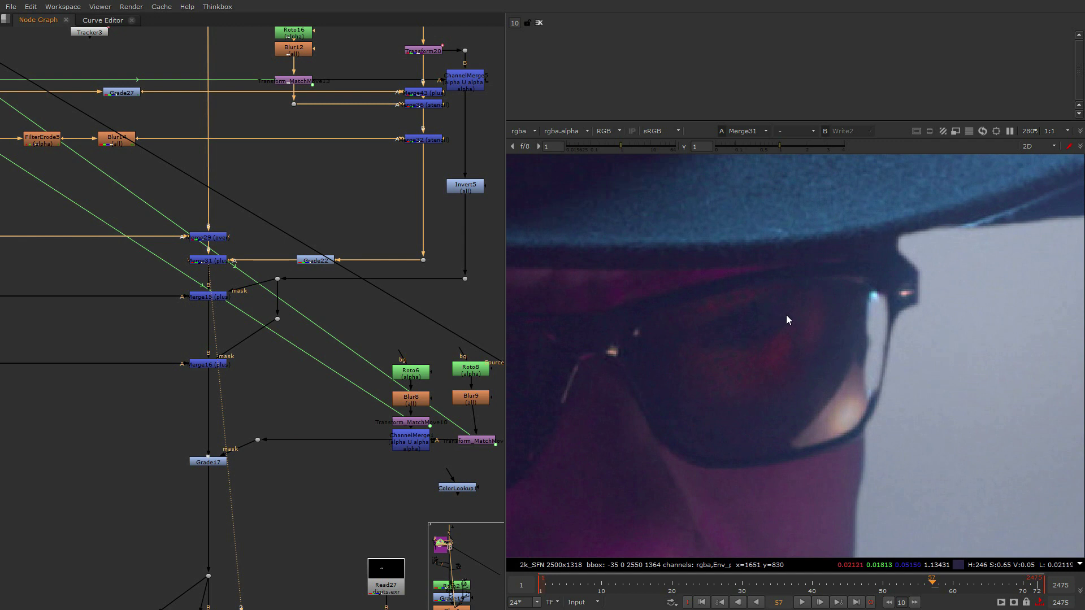
# Compare the Grade22, Merge29 and Merge31 outputs to examine the added eye render behind both lenses
pyautogui.click(315, 260)
pyautogui.press('1')
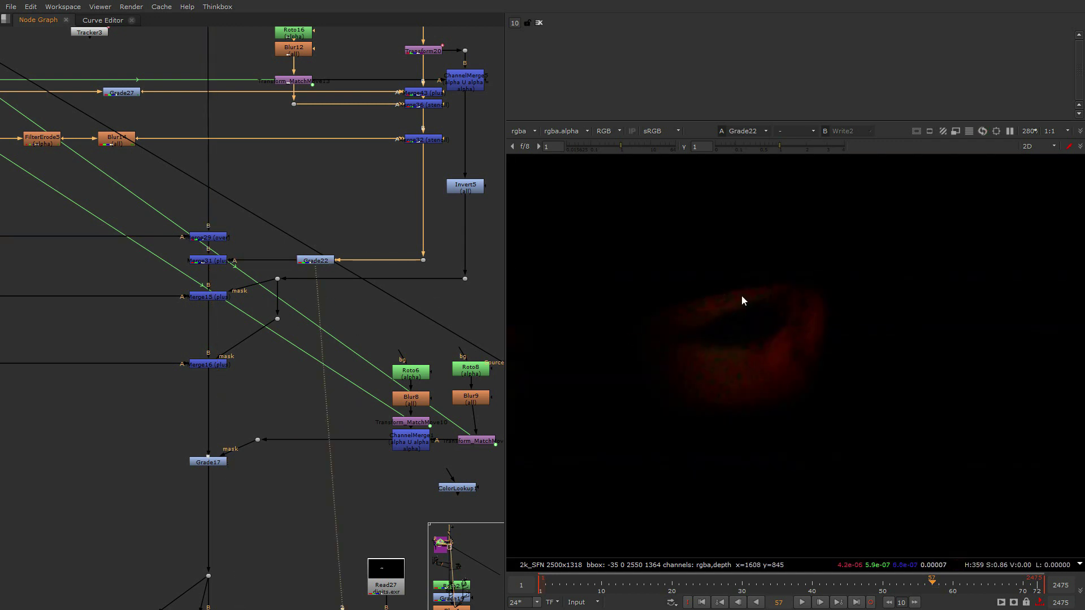
pyautogui.click(213, 262)
pyautogui.press('2')
pyautogui.click(209, 236)
pyautogui.press('2')
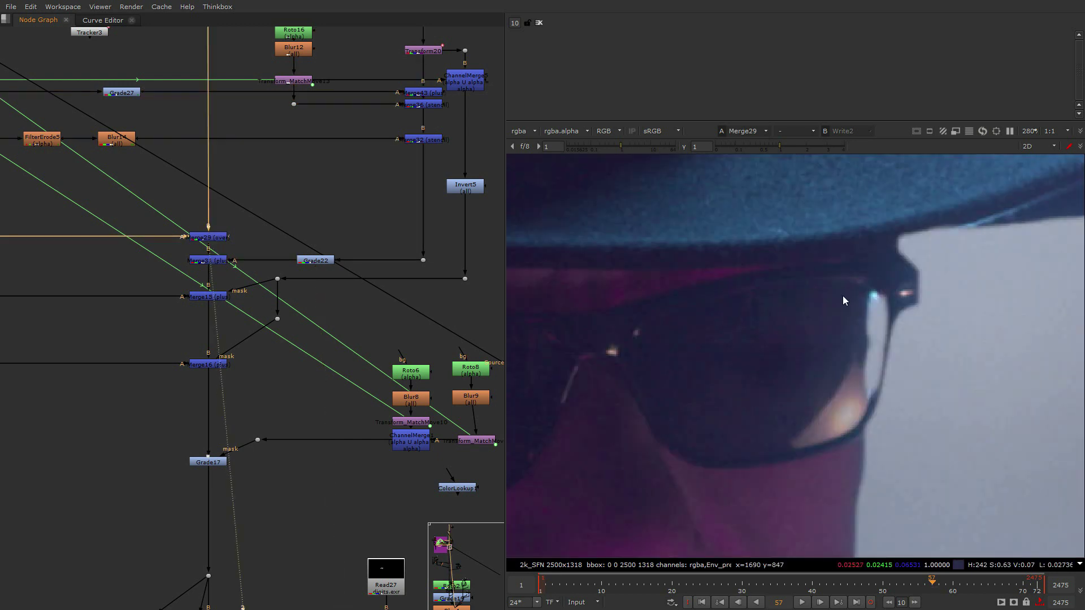
pyautogui.click(193, 262)
pyautogui.press('2')
pyautogui.scroll(-2, 755, 370)
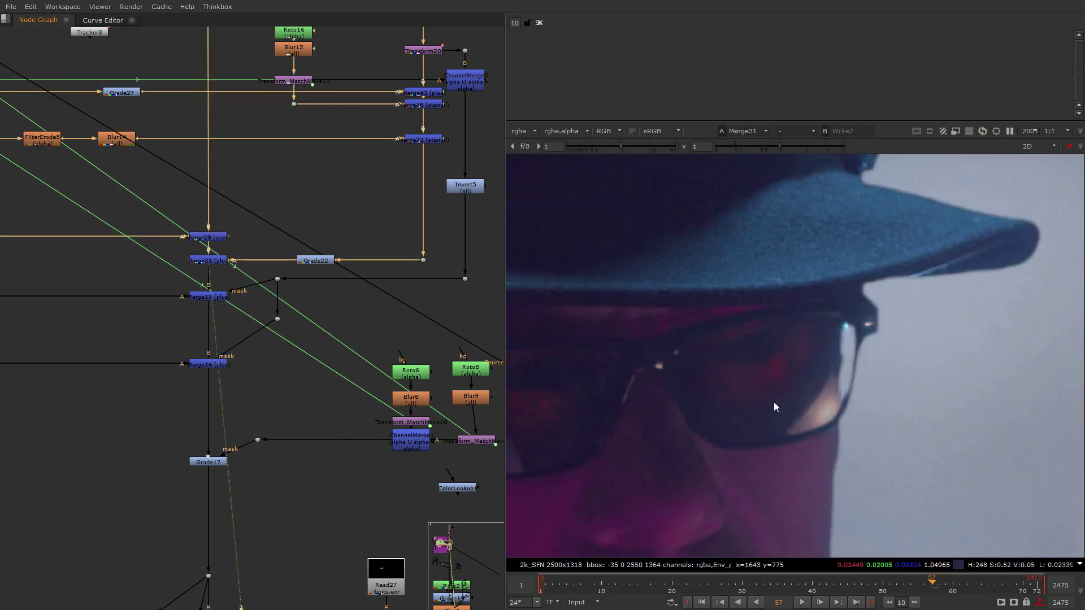
pyautogui.scroll(2, 556, 375)
pyautogui.moveTo(557, 374); pyautogui.dragTo(696, 285, button='middle')
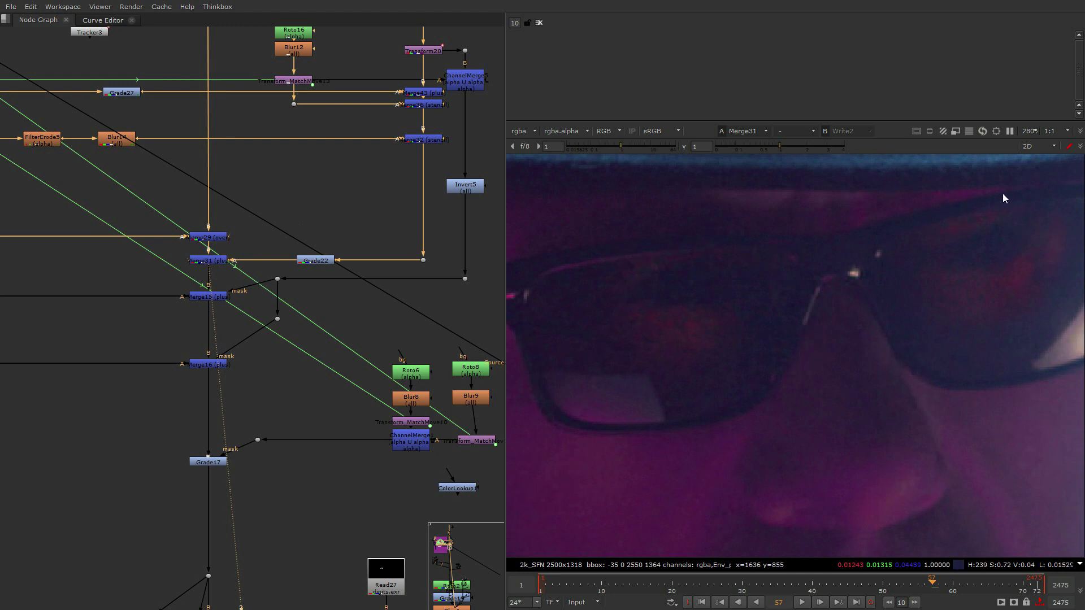
# View the Merge16 output and go to frame 38 to examine the glowing pupils
pyautogui.moveTo(209, 312); pyautogui.dragTo(303, 191, button='middle')
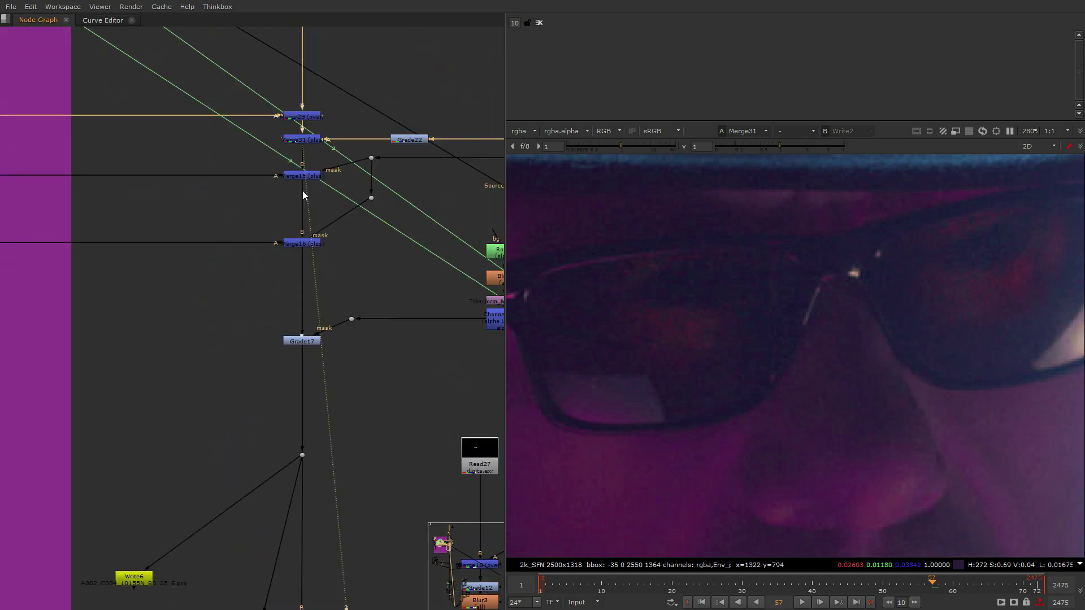
pyautogui.click(317, 246)
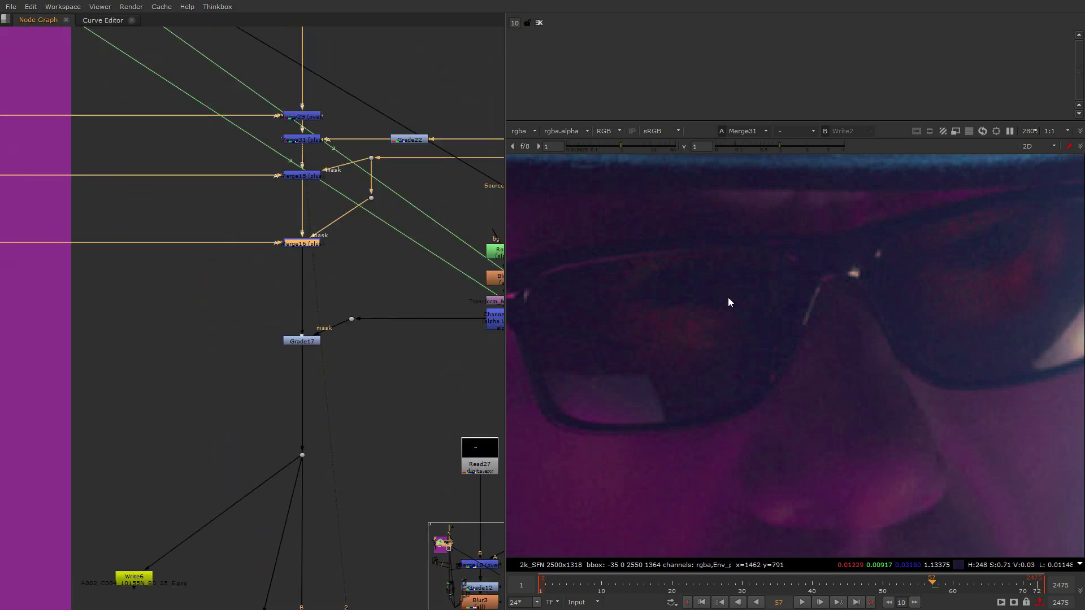
pyautogui.click(308, 243)
pyautogui.press('1')
pyautogui.moveTo(313, 257); pyautogui.dragTo(236, 266, button='middle')
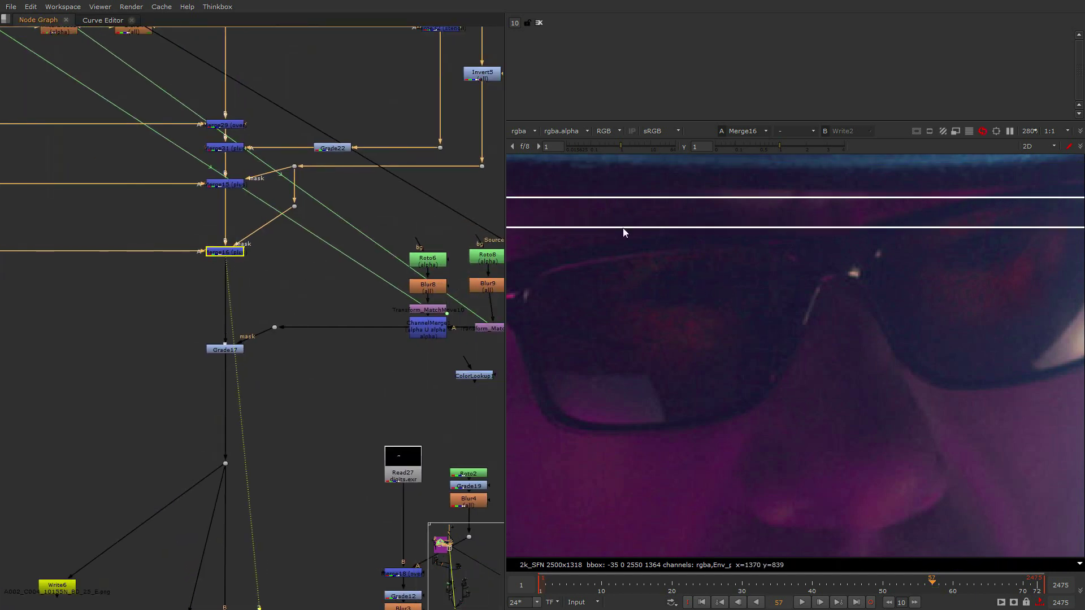
pyautogui.click(602, 583)
pyautogui.click(797, 584)
# Follow the mask branch that feeds Merge15 and Merge16 upstream in the node graph
pyautogui.scroll(4, 421, 344)
pyautogui.moveTo(265, 231); pyautogui.dragTo(198, 374, button='middle')
pyautogui.scroll(2, 420, 343)
pyautogui.scroll(-2, 455, 359)
pyautogui.click(230, 317)
pyautogui.moveTo(368, 313); pyautogui.dragTo(171, 355, button='middle')
pyautogui.scroll(-2, 171, 356)
pyautogui.scroll(-4, 239, 354)
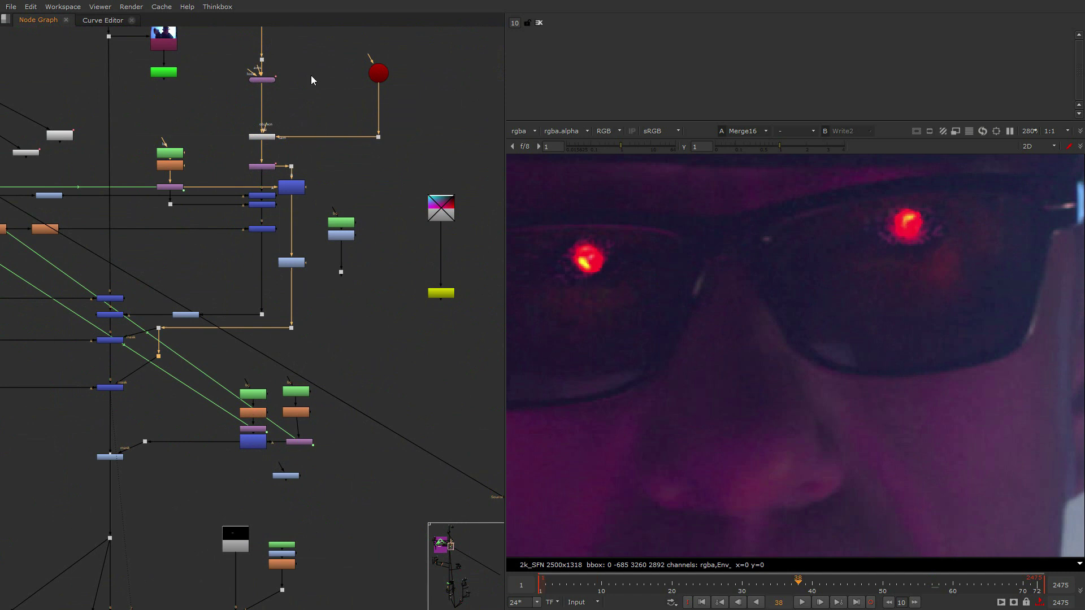
# View the alpha of the ChannelMerge above Invert5 and examine the full eye mask
pyautogui.scroll(3, 239, 173)
pyautogui.moveTo(254, 106); pyautogui.dragTo(237, 389, button='middle')
pyautogui.click(322, 485)
pyautogui.press('1')
pyautogui.press('a')
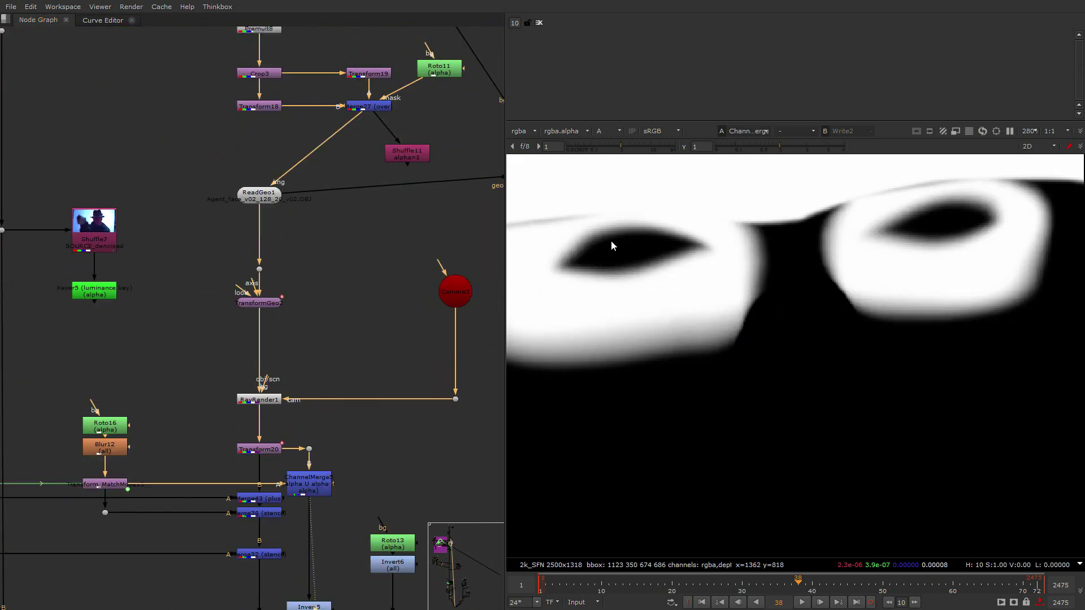
pyautogui.scroll(-3, 757, 405)
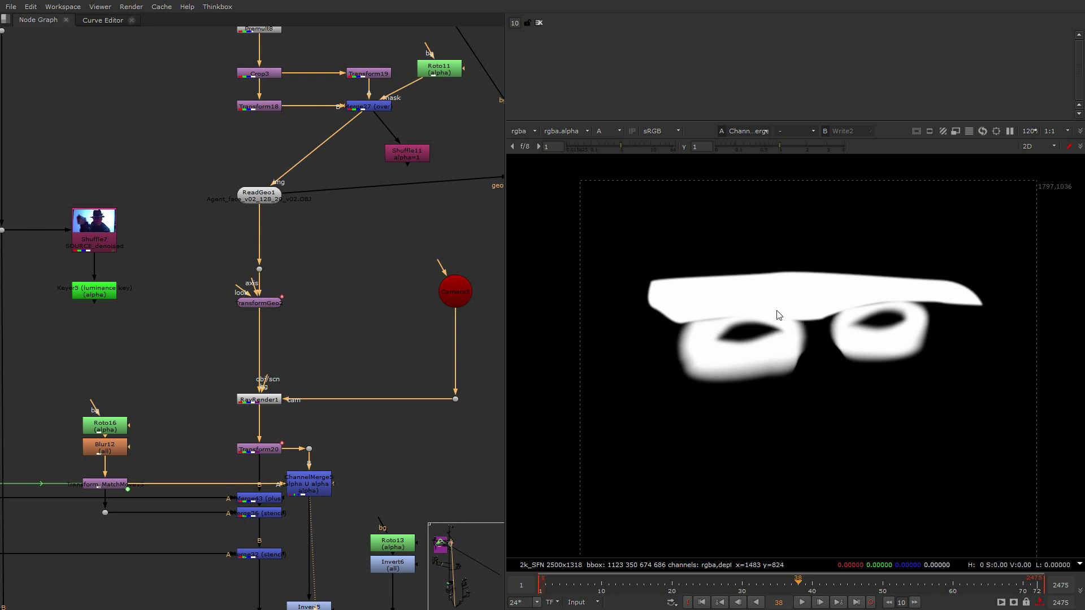
# Return to the full-colour view at Merge31 and examine the eyes without the glow
pyautogui.moveTo(91, 516); pyautogui.dragTo(310, 245, button='middle')
pyautogui.scroll(1, 310, 245)
pyautogui.click(210, 468)
pyautogui.press('1')
pyautogui.press('a')
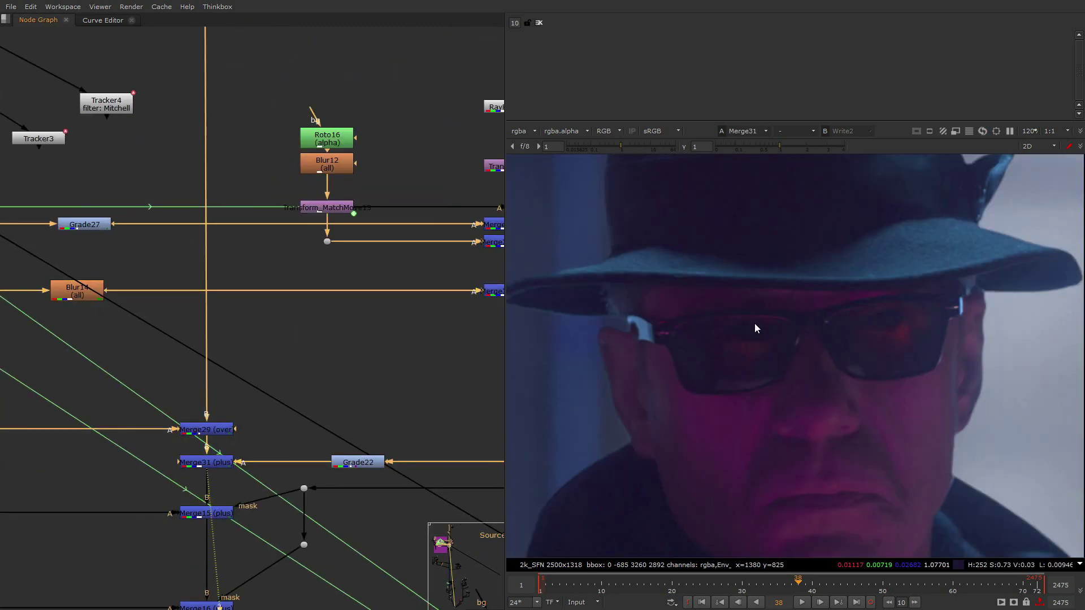
pyautogui.scroll(2, 750, 315)
# View the Merge16 and Grade17 outputs to examine the glow added over the eyes
pyautogui.moveTo(222, 580); pyautogui.dragTo(310, 388, button='middle')
pyautogui.click(308, 419)
pyautogui.press('1')
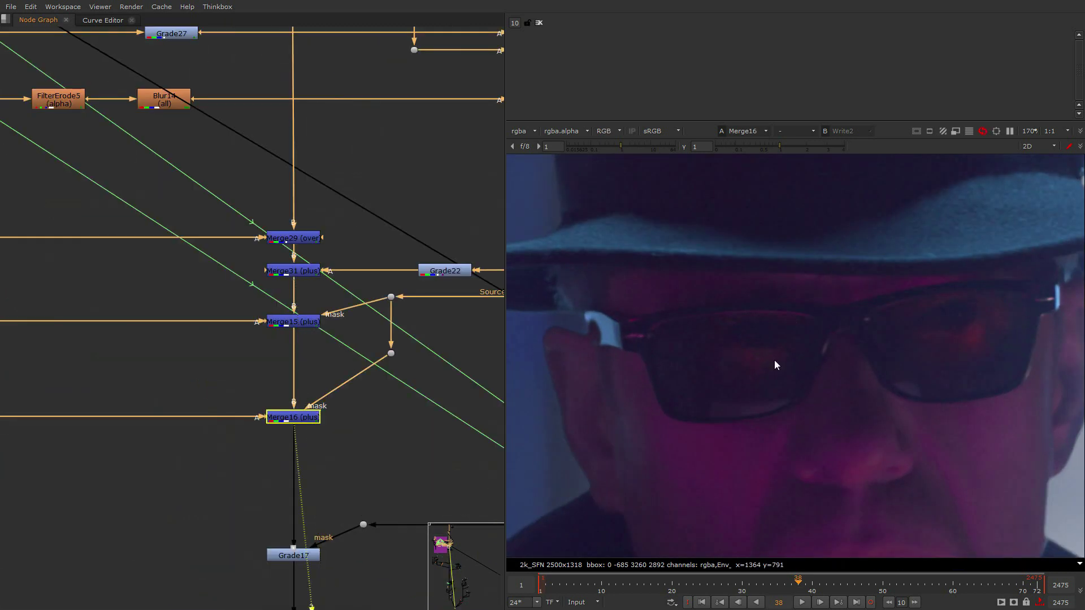
pyautogui.scroll(-5, 262, 303)
pyautogui.press('2')
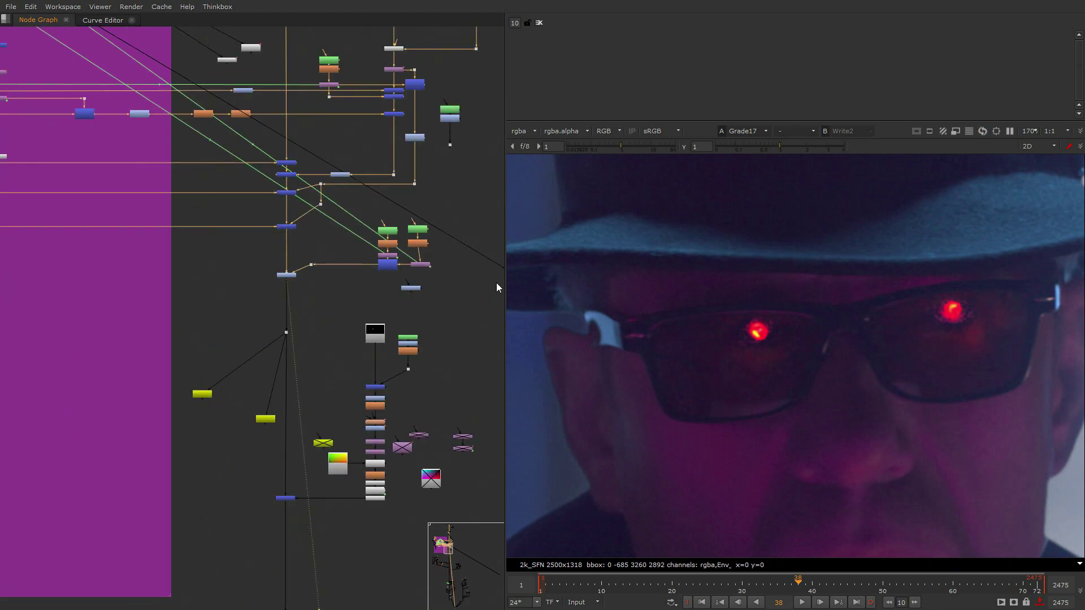
# View the denoised Read12 footage and examine the glowing eye behind the lens up close at frame 60
pyautogui.moveTo(108, 248); pyautogui.dragTo(330, 395, button='middle')
pyautogui.scroll(-5, 330, 395)
pyautogui.moveTo(263, 328); pyautogui.dragTo(425, 324, button='middle')
pyautogui.scroll(6, 425, 324)
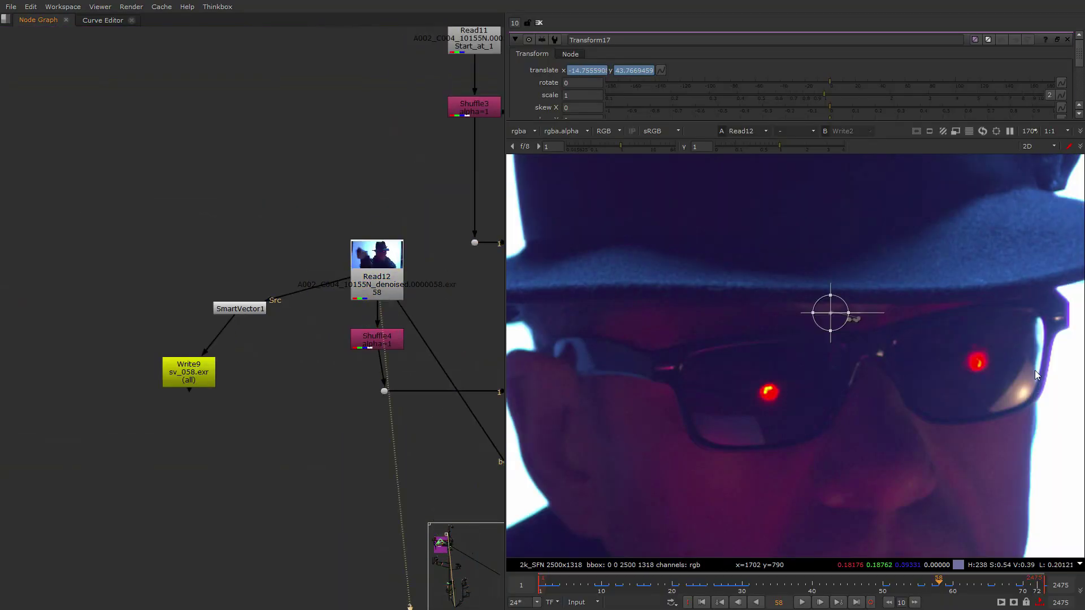
pyautogui.scroll(5, 721, 341)
pyautogui.moveTo(756, 586); pyautogui.dragTo(953, 585)
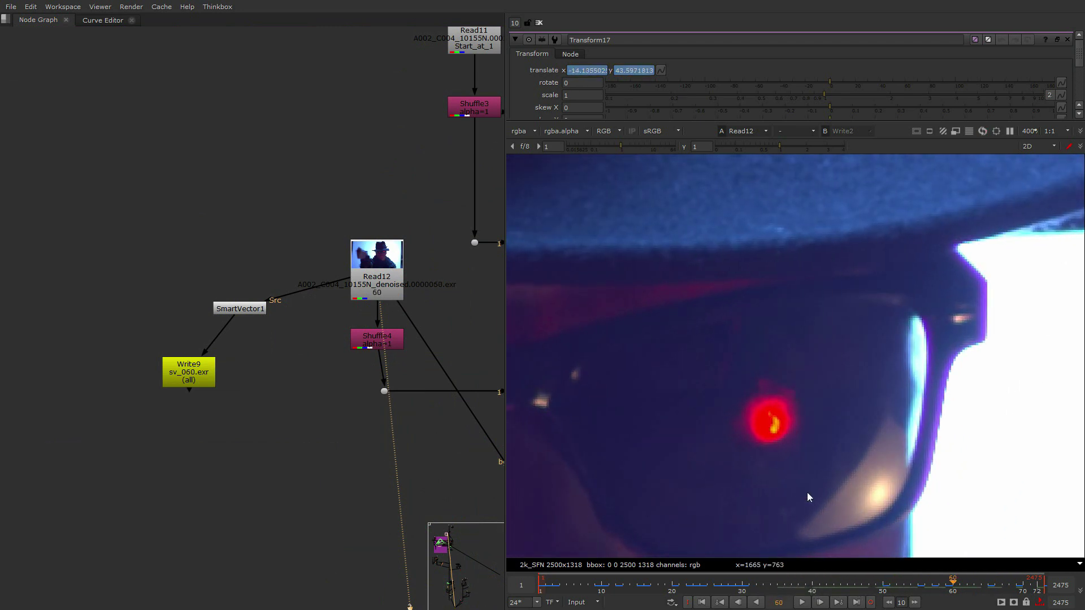
pyautogui.scroll(-2, 737, 368)
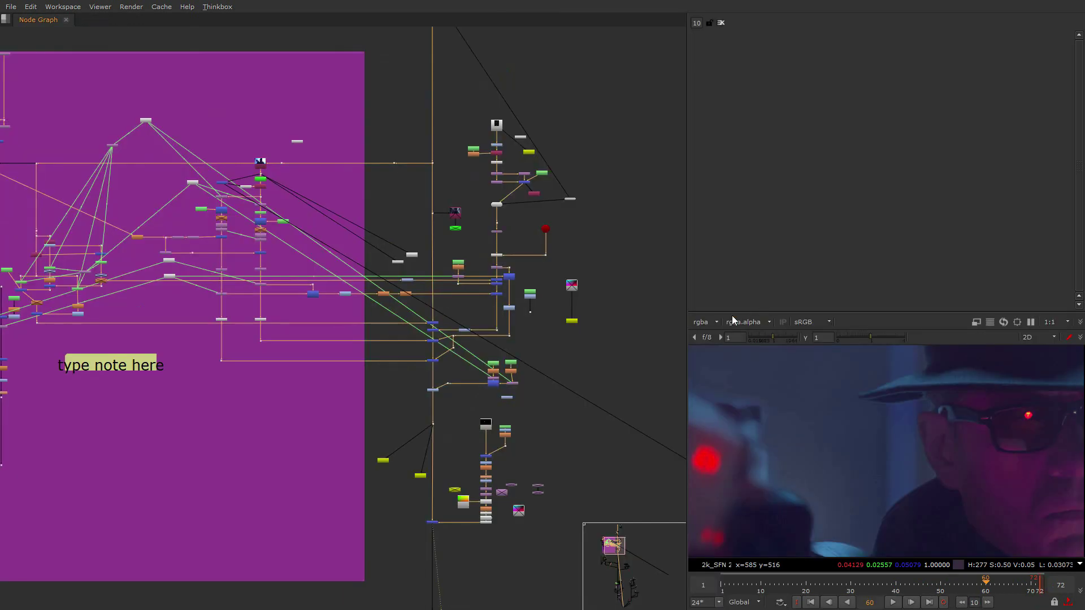
# Enlarge the viewer by shrinking the properties and node graph areas, and view the Read27 digits source
pyautogui.moveTo(768, 311); pyautogui.dragTo(769, 163)
pyautogui.moveTo(687, 255); pyautogui.dragTo(538, 255)
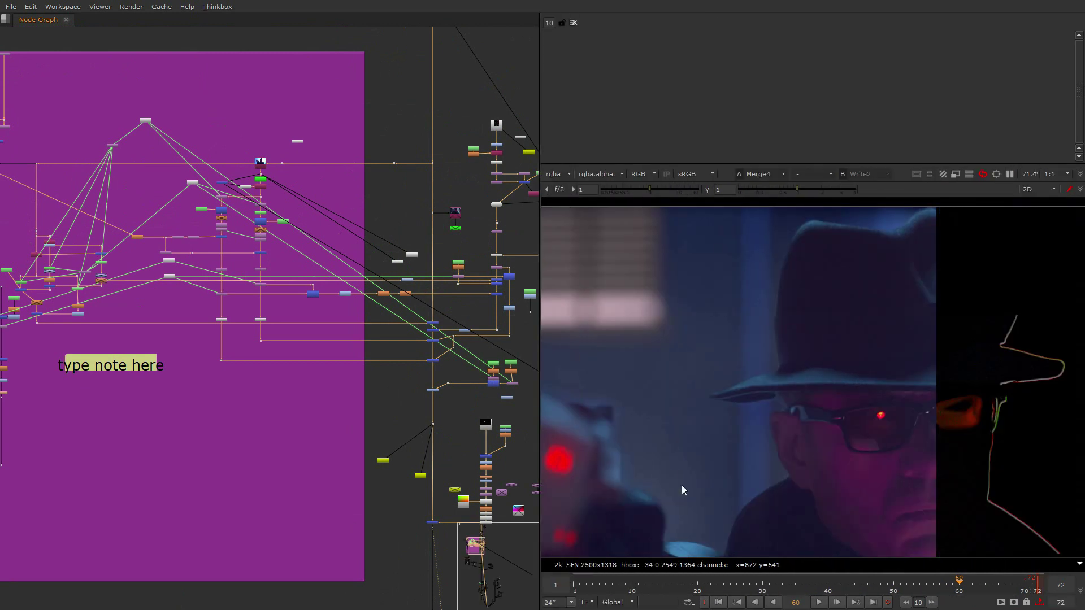
pyautogui.scroll(3, 326, 399)
pyautogui.moveTo(371, 279); pyautogui.dragTo(351, 375, button='middle')
pyautogui.scroll(3, 351, 361)
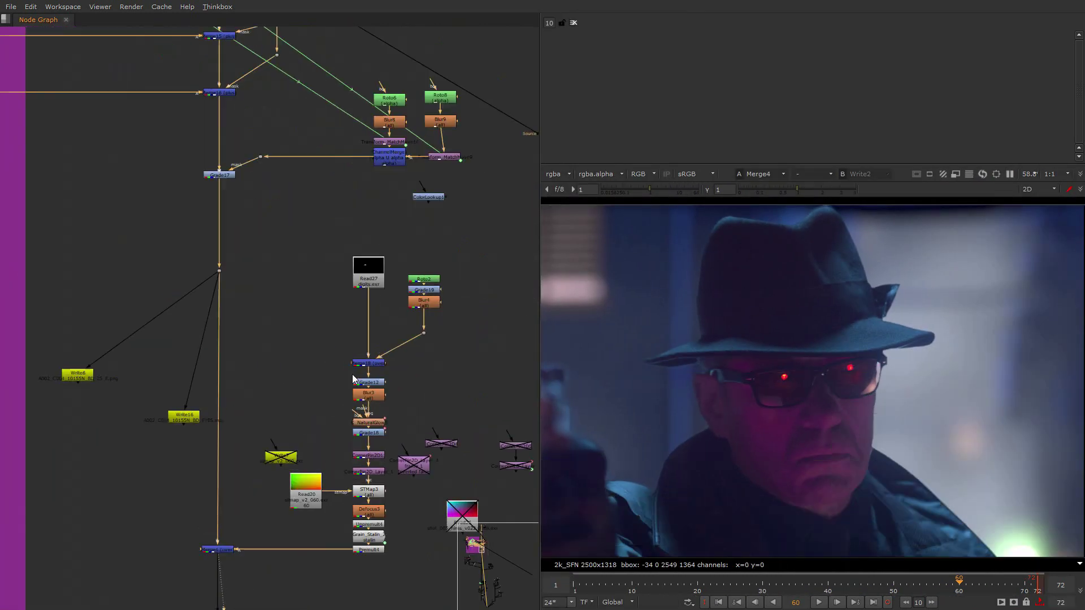
pyautogui.click(375, 254)
pyautogui.press('1')
pyautogui.scroll(-2, 399, 315)
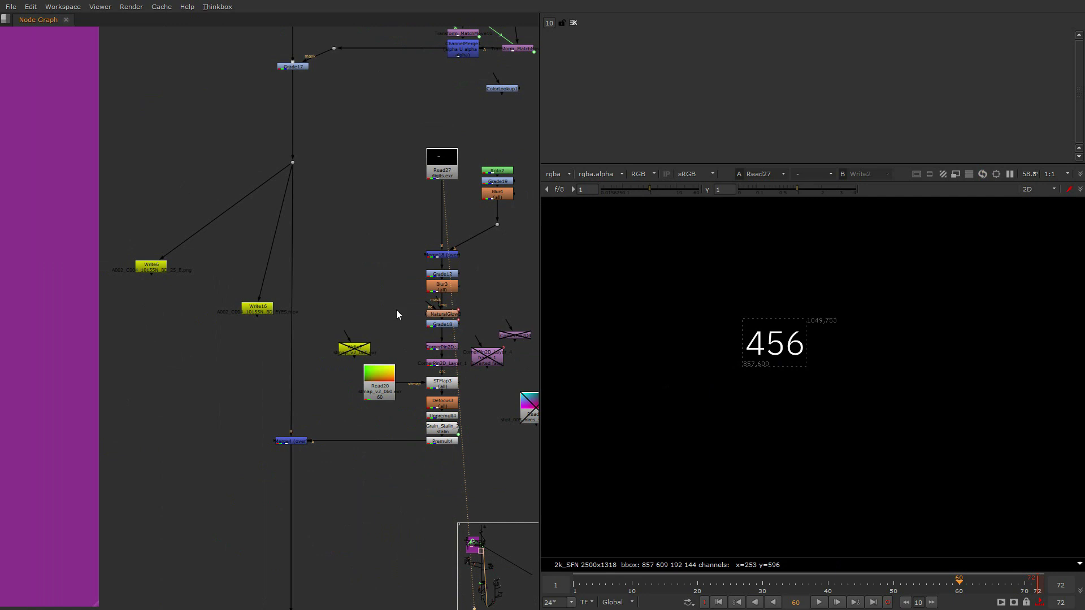
# Compare the composite before and after Merge4, where the red digits are placed over the gun
pyautogui.click(292, 162)
pyautogui.press('1')
pyautogui.moveTo(317, 408); pyautogui.dragTo(229, 471)
pyautogui.press('1')
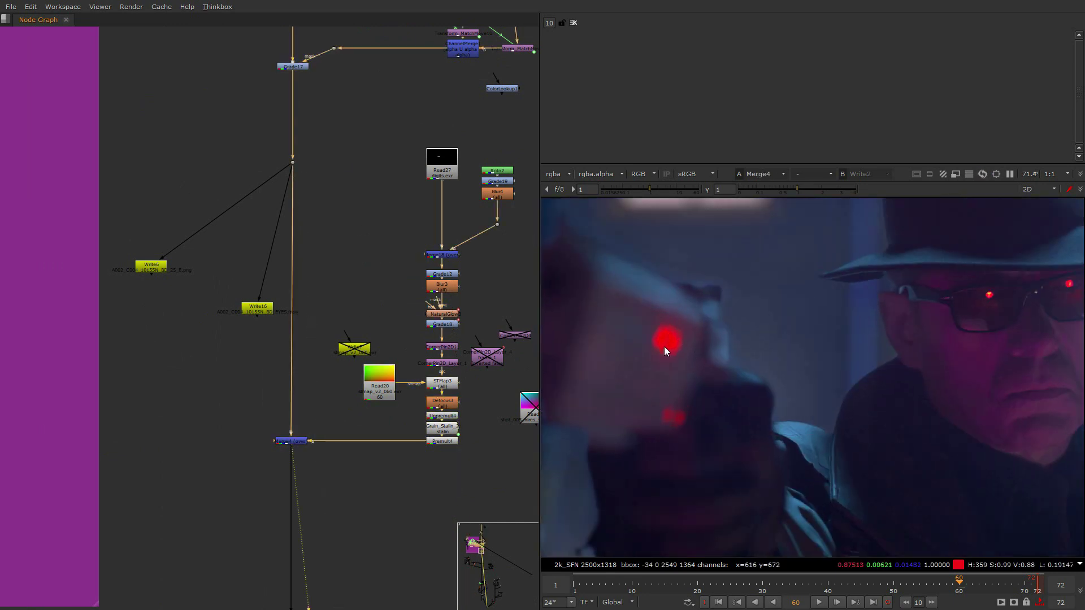
# View the STMap3 and Premult4 outputs to compare the red digits before and after defocusing
pyautogui.click(446, 441)
pyautogui.press('1')
pyautogui.moveTo(462, 342); pyautogui.dragTo(460, 400, button='middle')
pyautogui.scroll(2, 425, 373)
pyautogui.click(446, 467)
pyautogui.press('1')
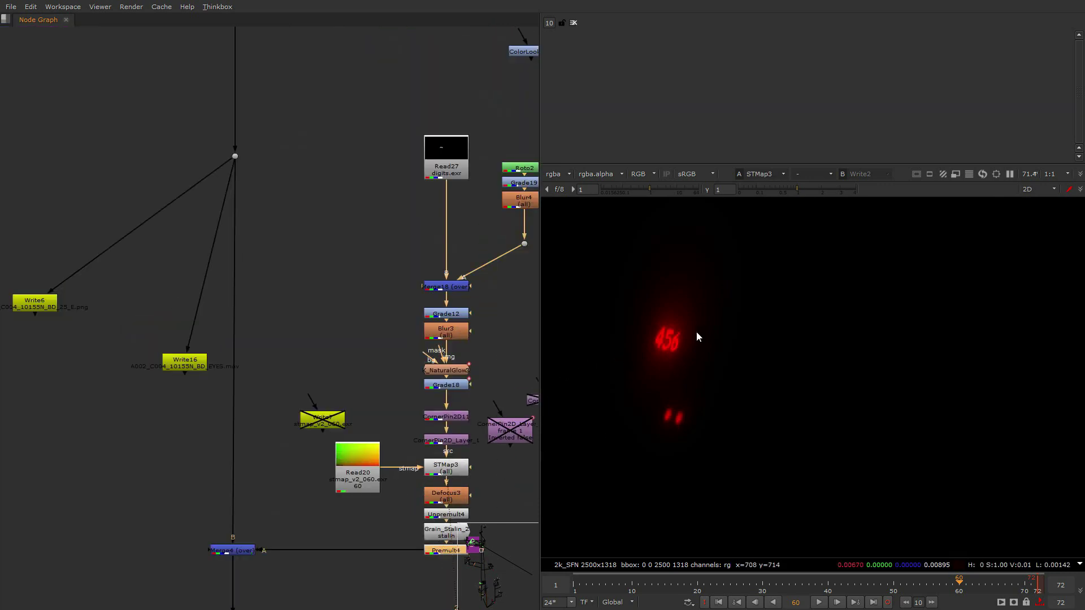
pyautogui.press('1')
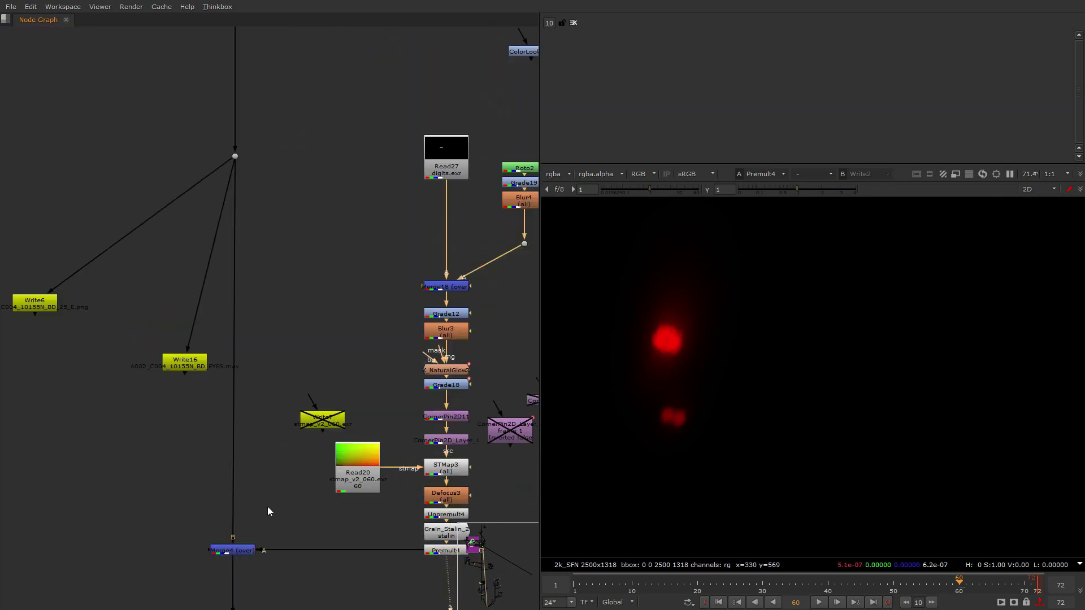
# View the composite at Merge4 and at the colour correction node further down the main branch
pyautogui.moveTo(266, 506); pyautogui.dragTo(307, 388, button='middle')
pyautogui.moveTo(352, 394); pyautogui.dragTo(192, 495)
pyautogui.press('1')
pyautogui.scroll(-6, 365, 513)
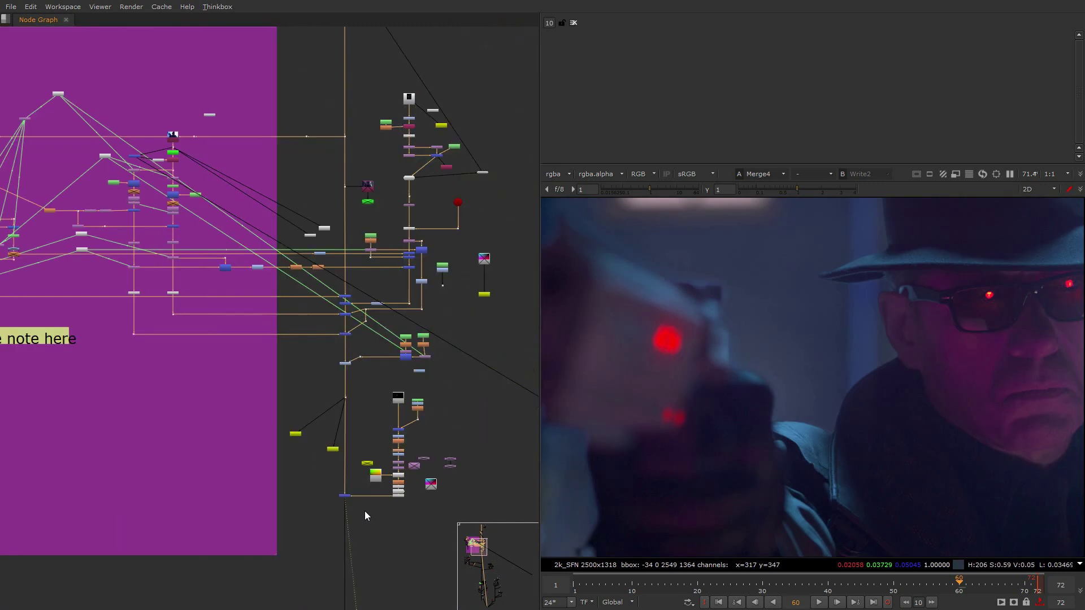
pyautogui.moveTo(365, 511); pyautogui.dragTo(389, 205, button='middle')
pyautogui.scroll(2, 415, 332)
pyautogui.moveTo(415, 334); pyautogui.dragTo(365, 370)
pyautogui.press('1')
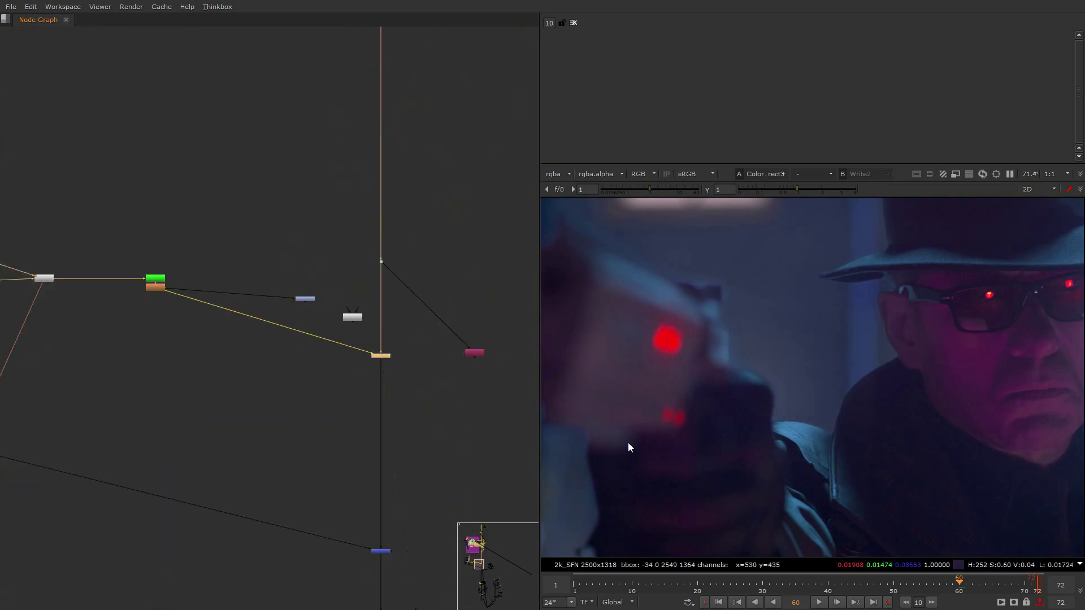
# View the Merge26 output where the EMBERS branch joins the main composite
pyautogui.scroll(-6, 629, 442)
pyautogui.scroll(-2, 35, 436)
pyautogui.moveTo(35, 435); pyautogui.dragTo(412, 392, button='middle')
pyautogui.scroll(-3, 411, 391)
pyautogui.moveTo(442, 437); pyautogui.dragTo(309, 412, button='middle')
pyautogui.moveTo(268, 394); pyautogui.dragTo(134, 295)
pyautogui.press('1')
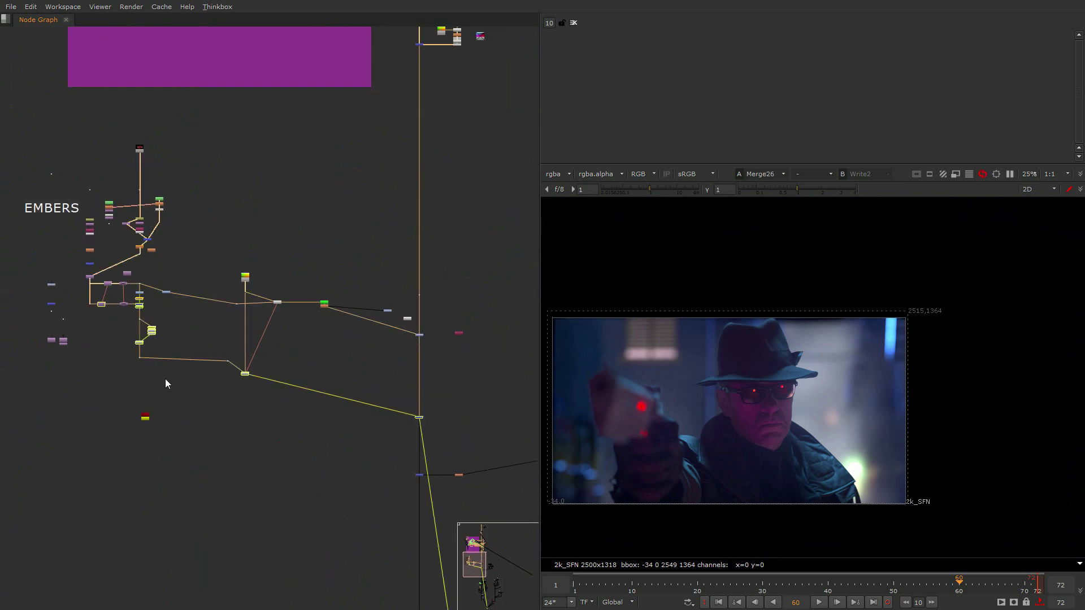
# View the Read37 hot coals footage at the head of the EMBERS branch
pyautogui.moveTo(173, 335); pyautogui.dragTo(371, 368, button='middle')
pyautogui.scroll(7, 328, 179)
pyautogui.click(383, 198)
pyautogui.press('1')
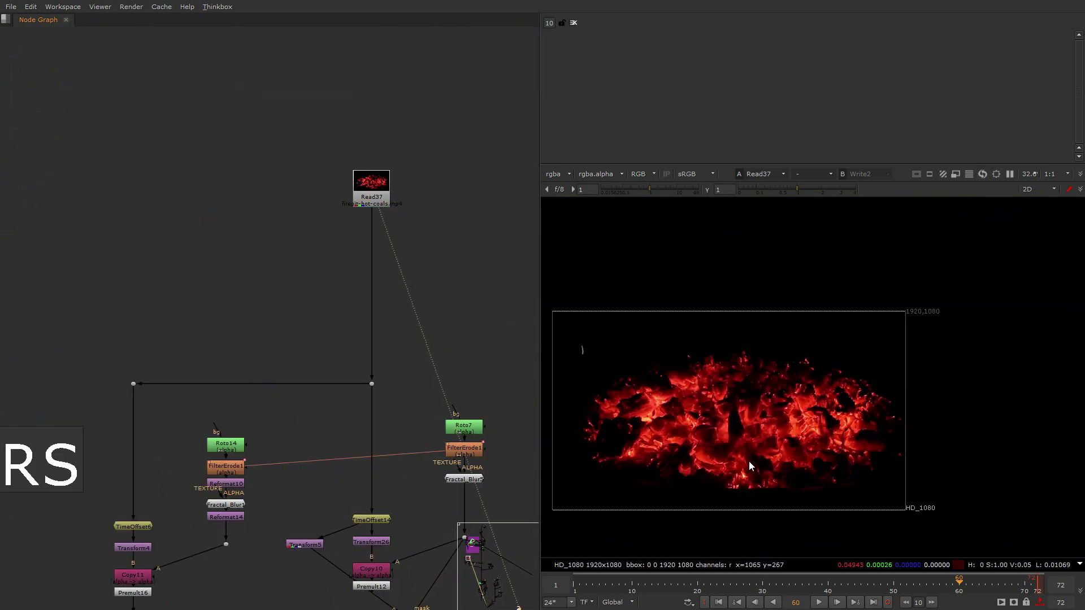
# View Merge26 again and examine the embers on the coat up close at frame 60
pyautogui.moveTo(411, 445); pyautogui.dragTo(417, 273, button='middle')
pyautogui.scroll(-9, 353, 441)
pyautogui.moveTo(498, 517); pyautogui.dragTo(361, 409, button='middle')
pyautogui.scroll(5, 368, 399)
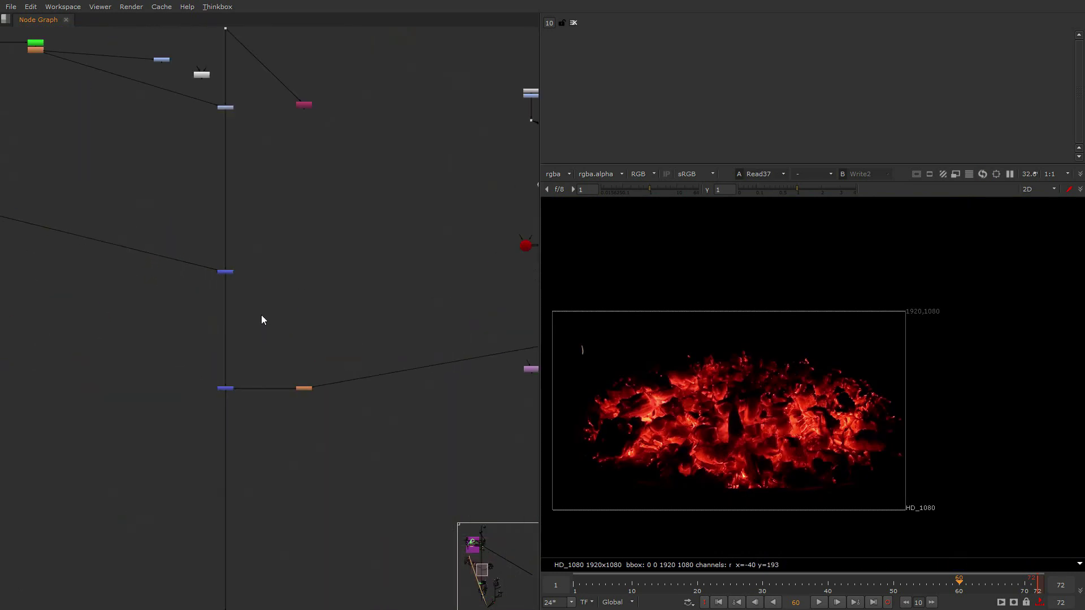
pyautogui.click(226, 272)
pyautogui.press('1')
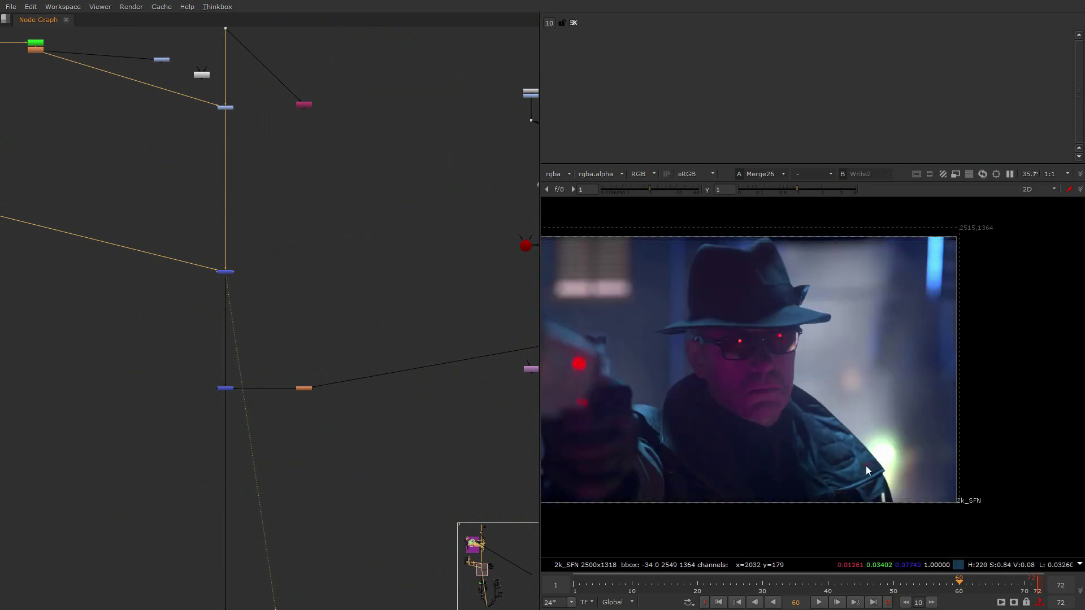
pyautogui.scroll(5, 878, 467)
pyautogui.scroll(8, 873, 468)
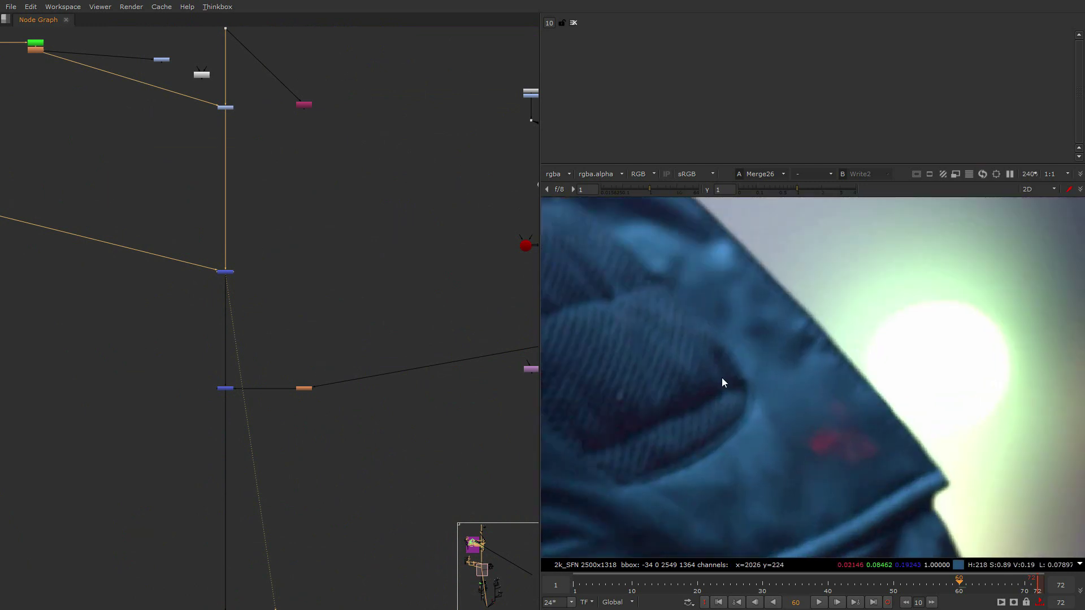
# Go to frame 2 and examine the burning patch on the coat in the Merge26 output
pyautogui.moveTo(247, 56); pyautogui.dragTo(359, 329, button='middle')
pyautogui.scroll(-1, 360, 329)
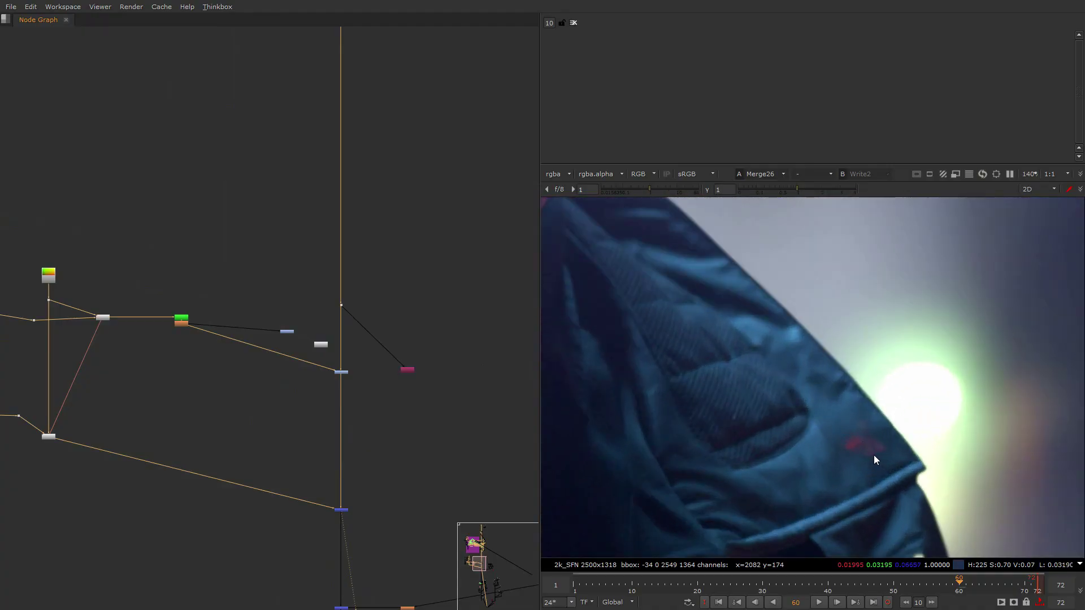
pyautogui.moveTo(745, 586); pyautogui.dragTo(587, 582)
pyautogui.click(579, 587)
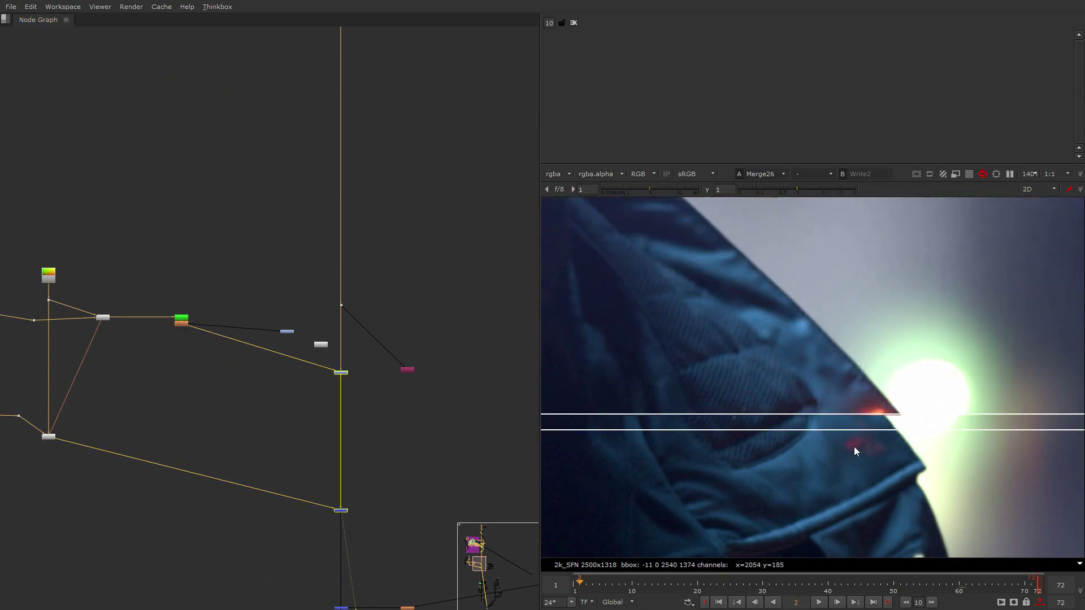
pyautogui.scroll(-5, 887, 449)
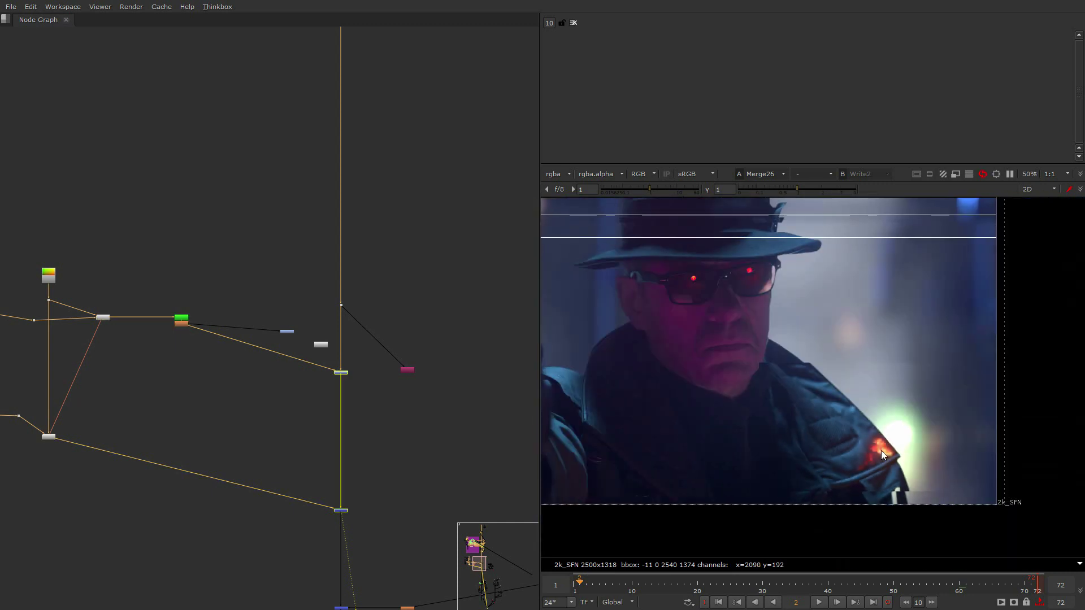
# View Merge10 and examine the particle sparks rising from the burning coat up close
pyautogui.scroll(-3, 401, 509)
pyautogui.moveTo(400, 509); pyautogui.dragTo(441, 174, button='middle')
pyautogui.scroll(2, 441, 174)
pyautogui.moveTo(431, 240); pyautogui.dragTo(381, 276)
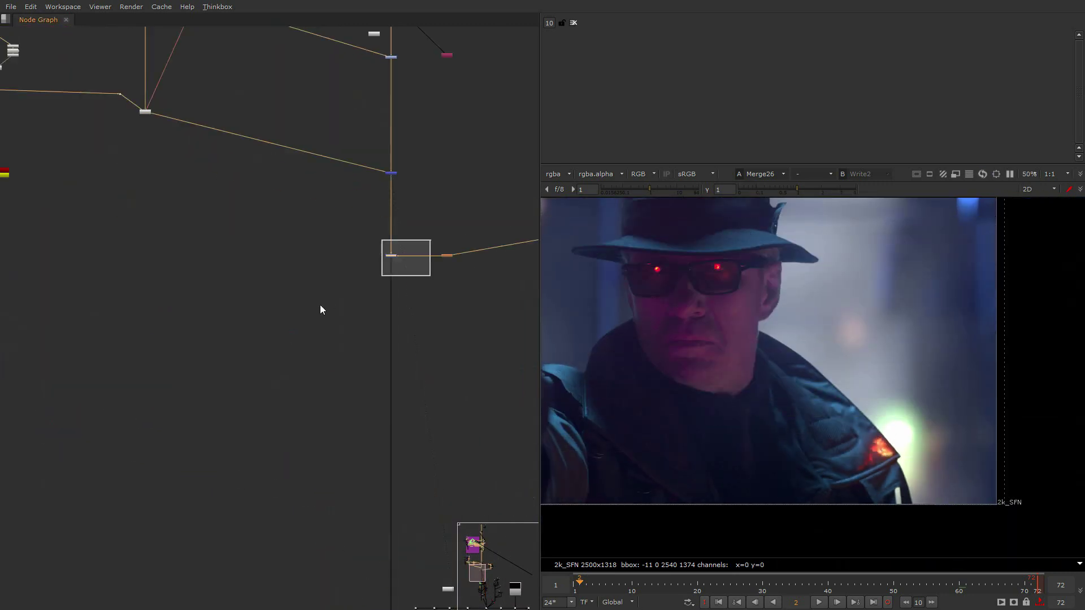
pyautogui.press('1')
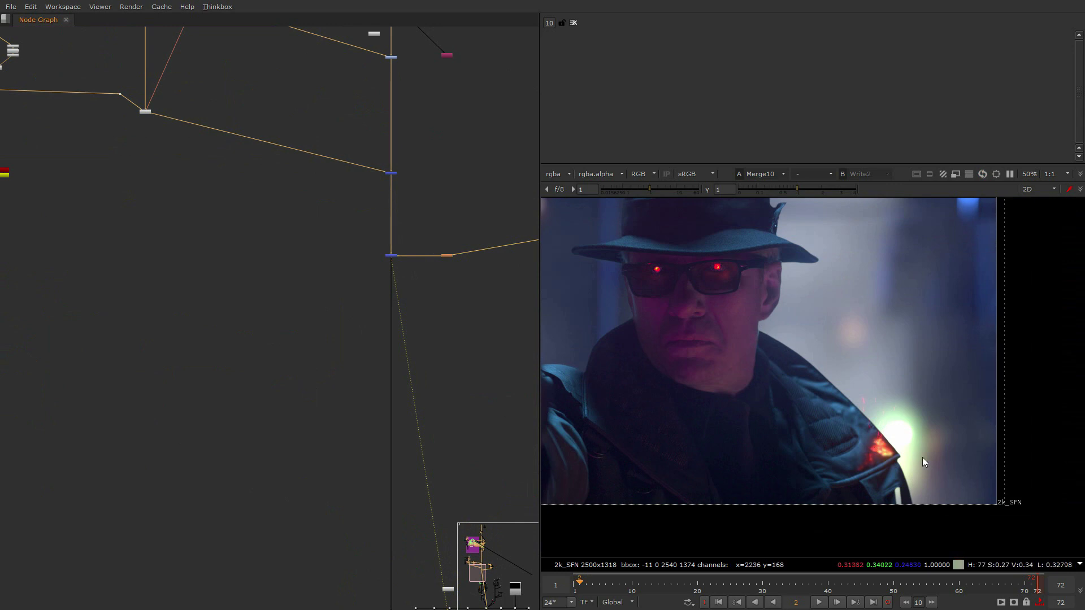
pyautogui.scroll(6, 892, 455)
# Examine the particle network feeding Merge10, around ParticleEmitter1 and ParticleEmitter2
pyautogui.scroll(-1, 483, 379)
pyautogui.moveTo(482, 379); pyautogui.dragTo(243, 485, button='middle')
pyautogui.moveTo(354, 179); pyautogui.dragTo(239, 314, button='middle')
pyautogui.scroll(8, 238, 314)
pyautogui.moveTo(300, 446); pyautogui.dragTo(103, 143, button='middle')
pyautogui.scroll(4, 147, 296)
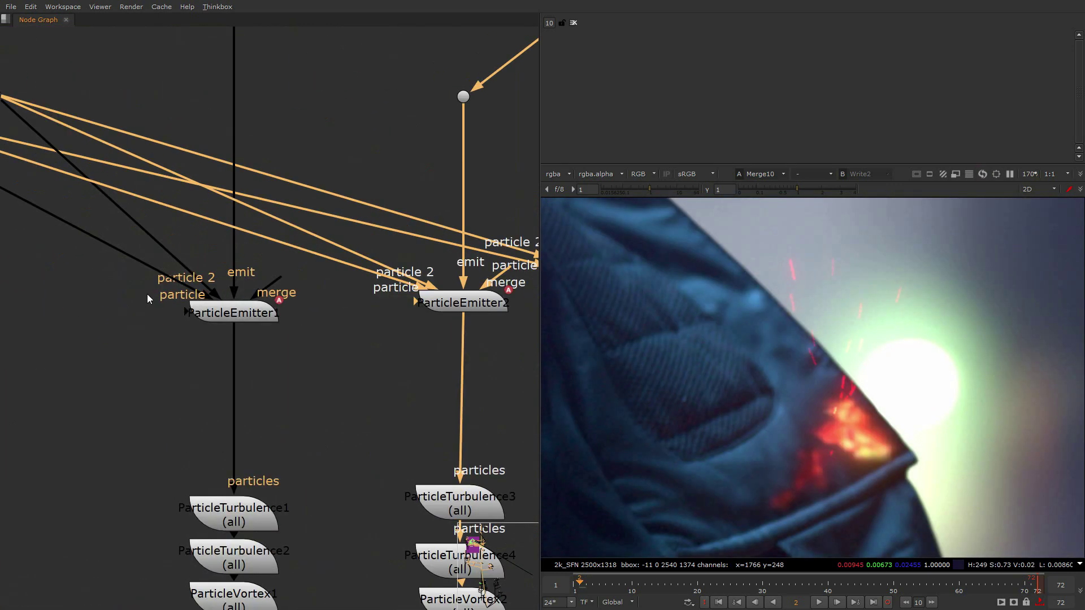
# Examine the time-offset and transformed copies of the Read40 fire sparks footage feeding the Merge5 composite
pyautogui.moveTo(311, 331); pyautogui.dragTo(198, 372, button='middle')
pyautogui.scroll(-2, 116, 388)
pyautogui.scroll(-4, 489, 354)
pyautogui.scroll(-4, 327, 296)
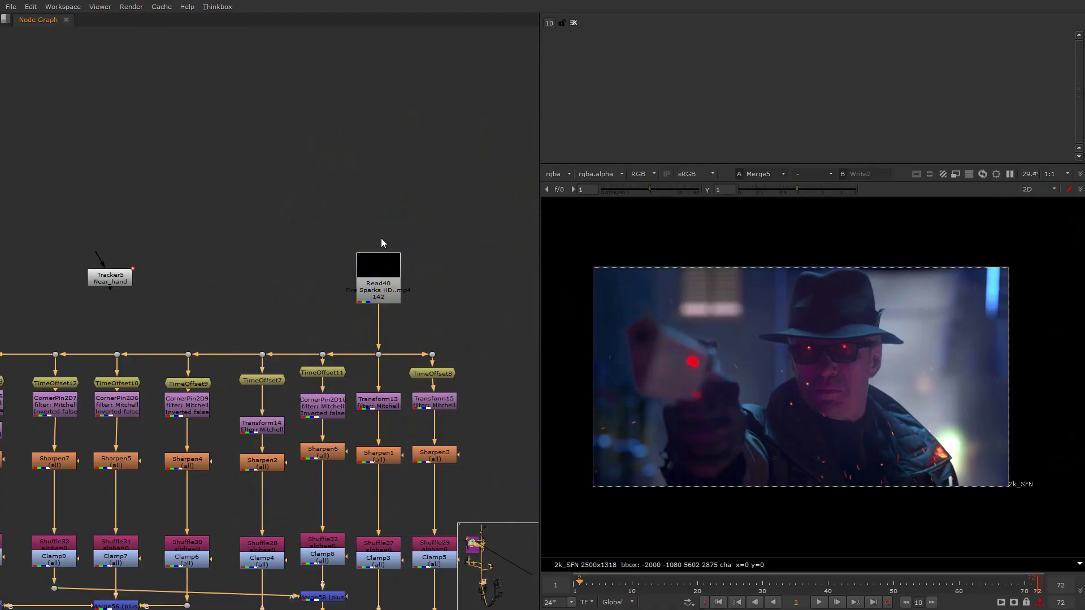
pyautogui.scroll(3, 381, 239)
pyautogui.scroll(-3, 801, 422)
pyautogui.scroll(-6, 374, 280)
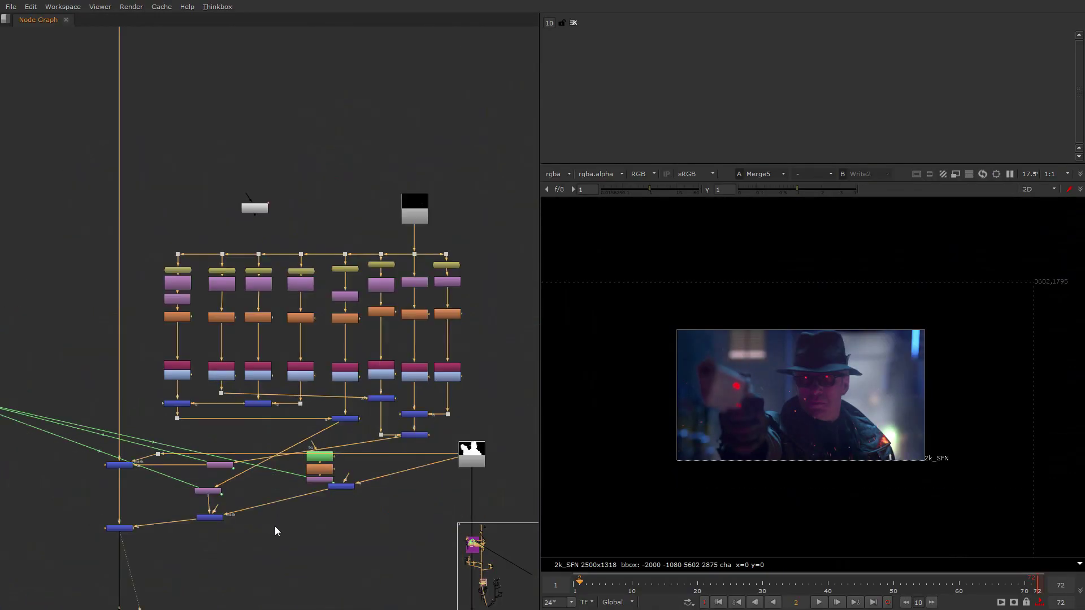
# View the Merge2 output and the Read7 rising_fire_sparks.mp4 source of its sparks branch
pyautogui.moveTo(275, 527); pyautogui.dragTo(454, 263, button='middle')
pyautogui.scroll(1, 333, 497)
pyautogui.scroll(-2, 333, 497)
pyautogui.moveTo(333, 497); pyautogui.dragTo(362, 318, button='middle')
pyautogui.scroll(2, 362, 318)
pyautogui.click(298, 194)
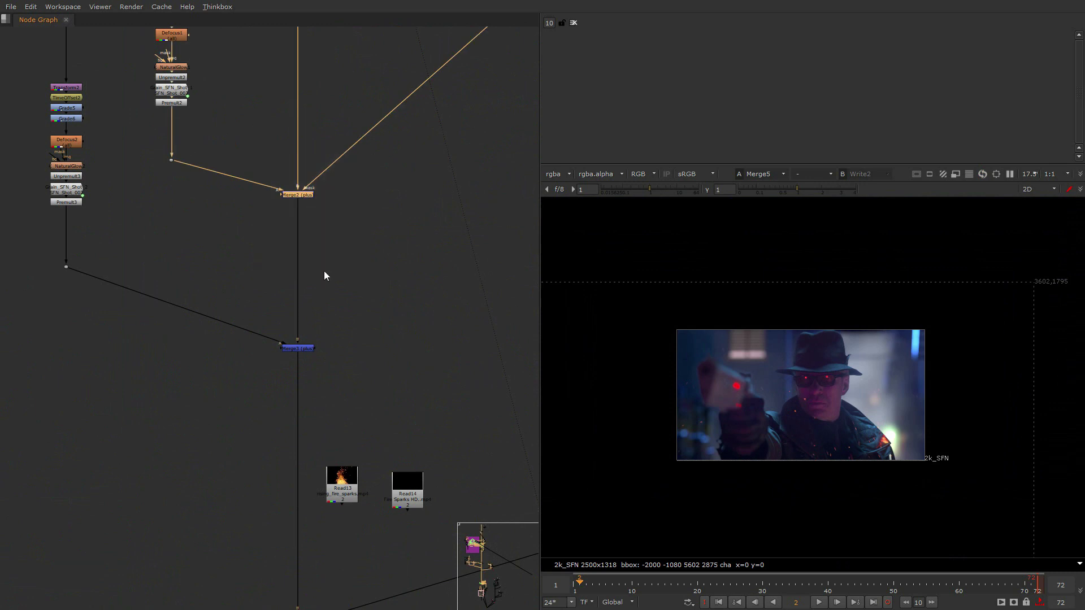
pyautogui.press('1')
pyautogui.moveTo(435, 313); pyautogui.dragTo(173, 434)
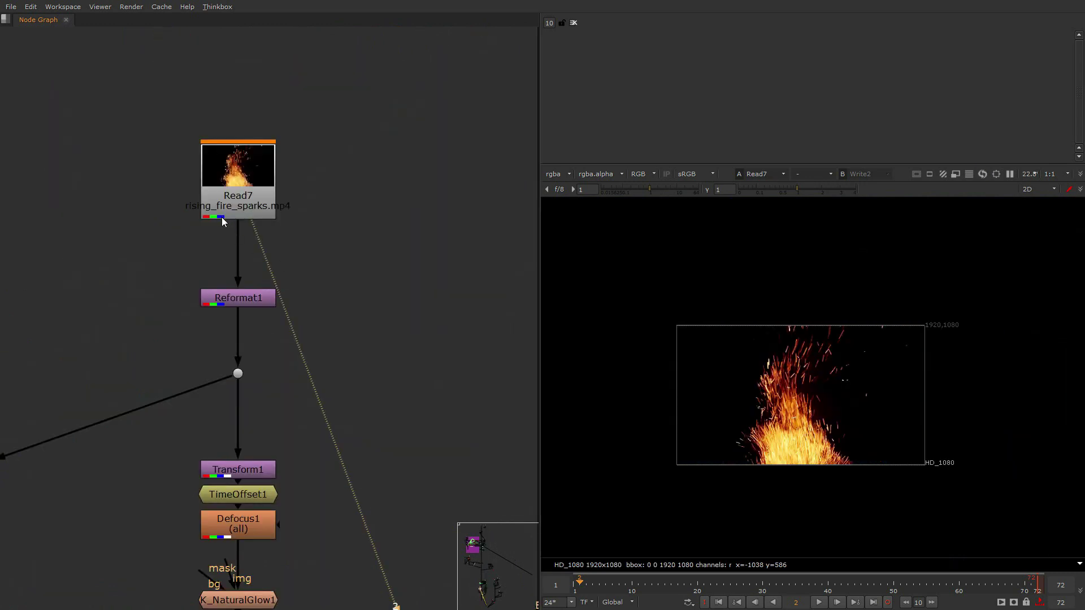
# View the Merge1 output near the end of the main branch
pyautogui.scroll(-6, 333, 470)
pyautogui.scroll(-4, 325, 503)
pyautogui.scroll(3, 357, 491)
pyautogui.moveTo(378, 497); pyautogui.dragTo(389, 284, button='middle')
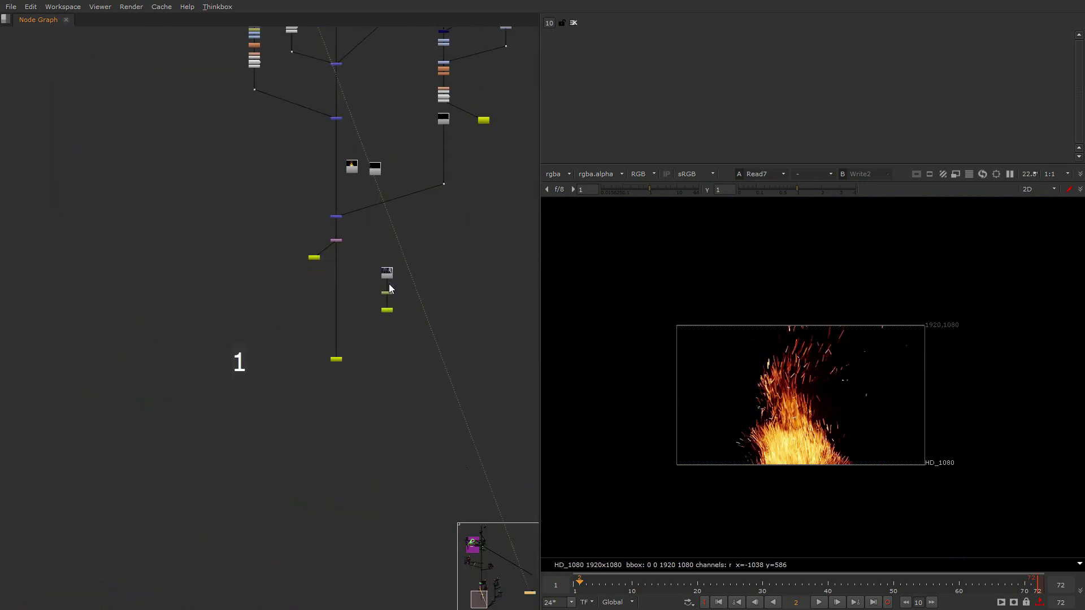
pyautogui.scroll(2, 412, 176)
pyautogui.moveTo(331, 246); pyautogui.dragTo(298, 432, button='middle')
pyautogui.scroll(1, 297, 431)
pyautogui.press('1')
# View the Read9 deepmerge sparks render that feeds Merge1
pyautogui.scroll(6, 480, 265)
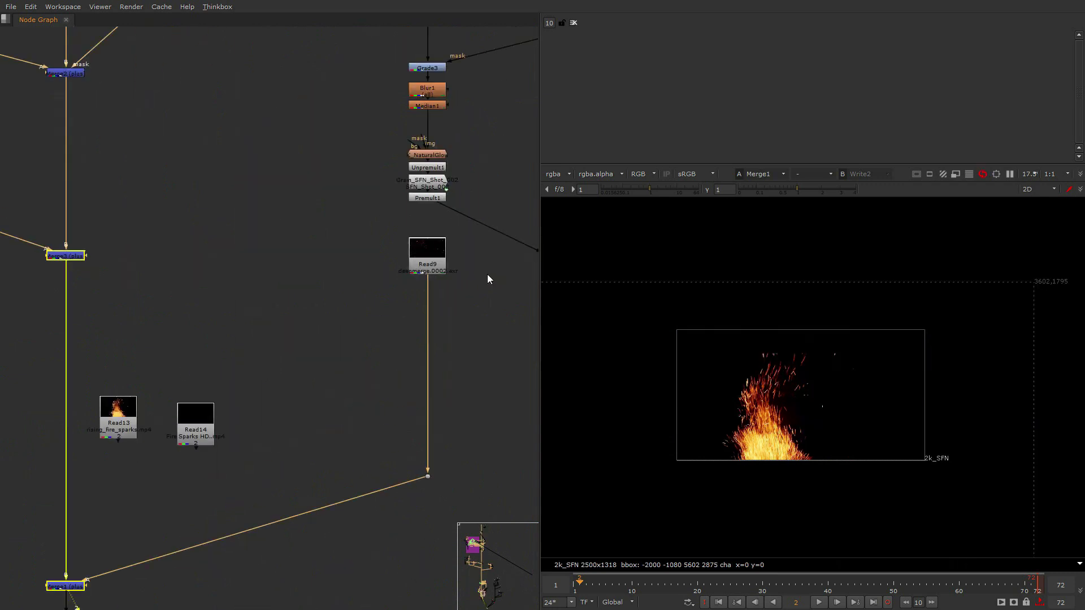
pyautogui.press('2')
pyautogui.moveTo(407, 267); pyautogui.dragTo(412, 511)
pyautogui.click(412, 514)
pyautogui.scroll(-8, 412, 512)
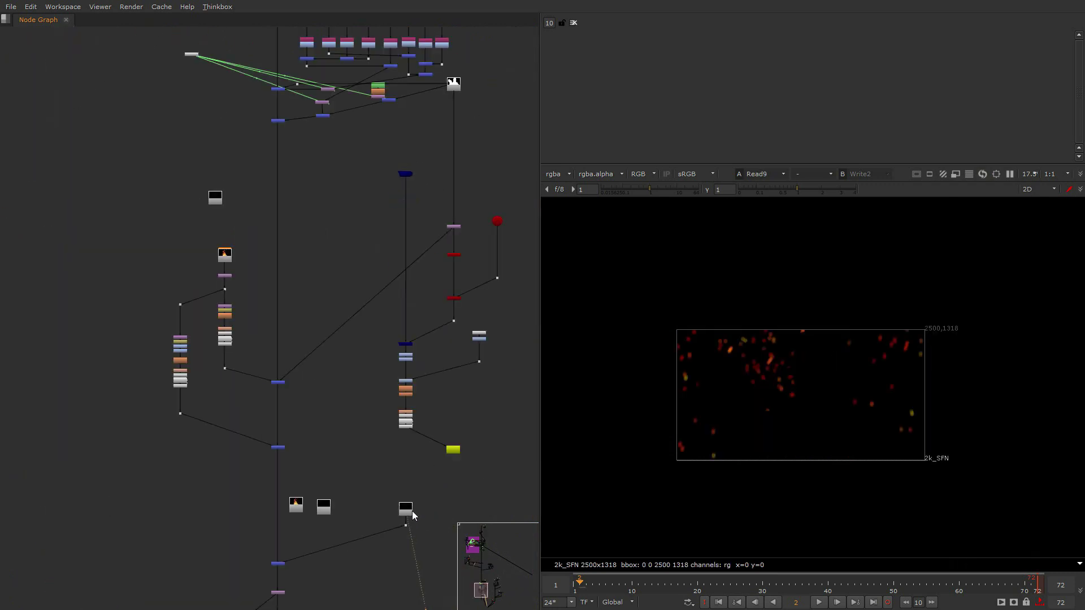
# View the Merge3 output to examine the composite with the additional fire sparks
pyautogui.moveTo(450, 420); pyautogui.dragTo(347, 586, button='middle')
pyautogui.scroll(-1, 347, 586)
pyautogui.scroll(8, 351, 303)
pyautogui.scroll(-10, 326, 263)
pyautogui.scroll(10, 262, 452)
pyautogui.press('2')
pyautogui.moveTo(262, 452); pyautogui.dragTo(283, 464, button='middle')
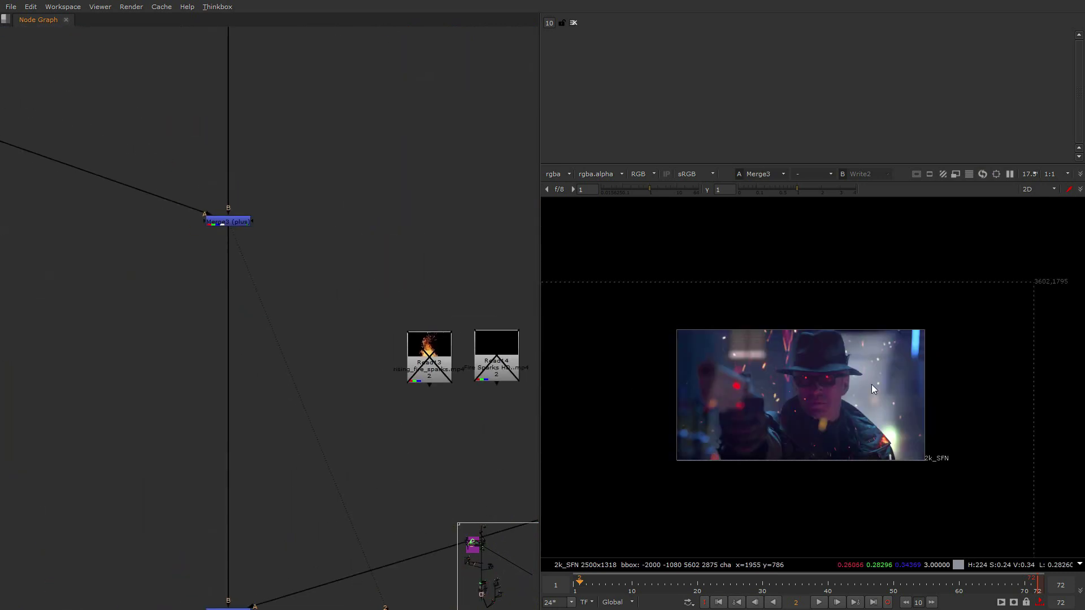
# View the Read9 deepmerge render and examine its sparks at frames 49 and 59
pyautogui.scroll(1, 870, 386)
pyautogui.moveTo(290, 528); pyautogui.dragTo(397, 411, button='middle')
pyautogui.scroll(-2, 398, 410)
pyautogui.moveTo(420, 407); pyautogui.dragTo(273, 507)
pyautogui.moveTo(526, 338); pyautogui.dragTo(151, 381, button='middle')
pyautogui.scroll(4, 293, 339)
pyautogui.click(338, 434)
pyautogui.press('1')
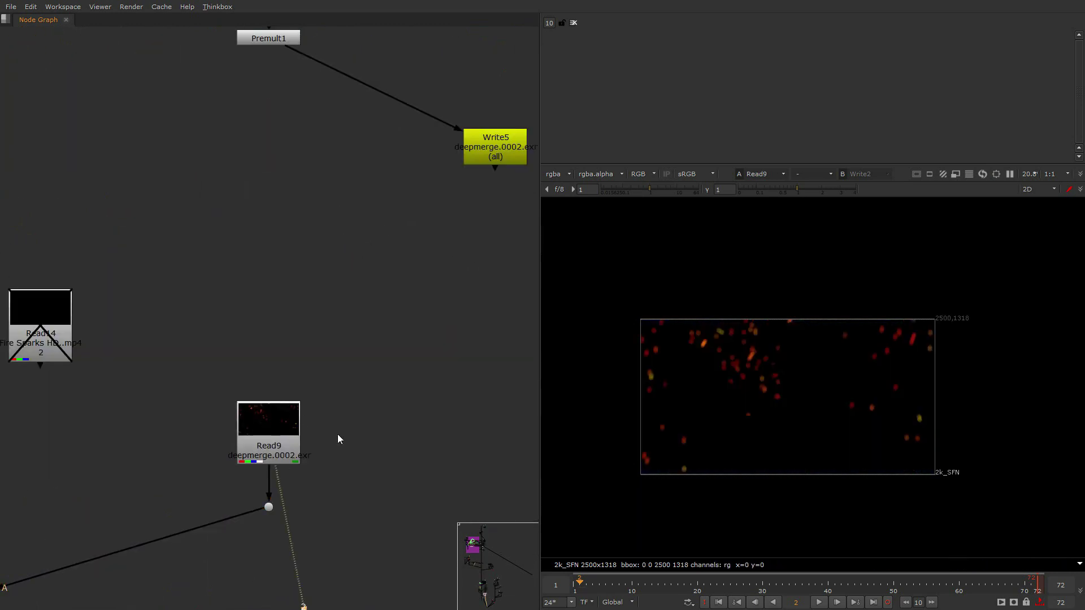
pyautogui.moveTo(691, 583); pyautogui.dragTo(888, 585)
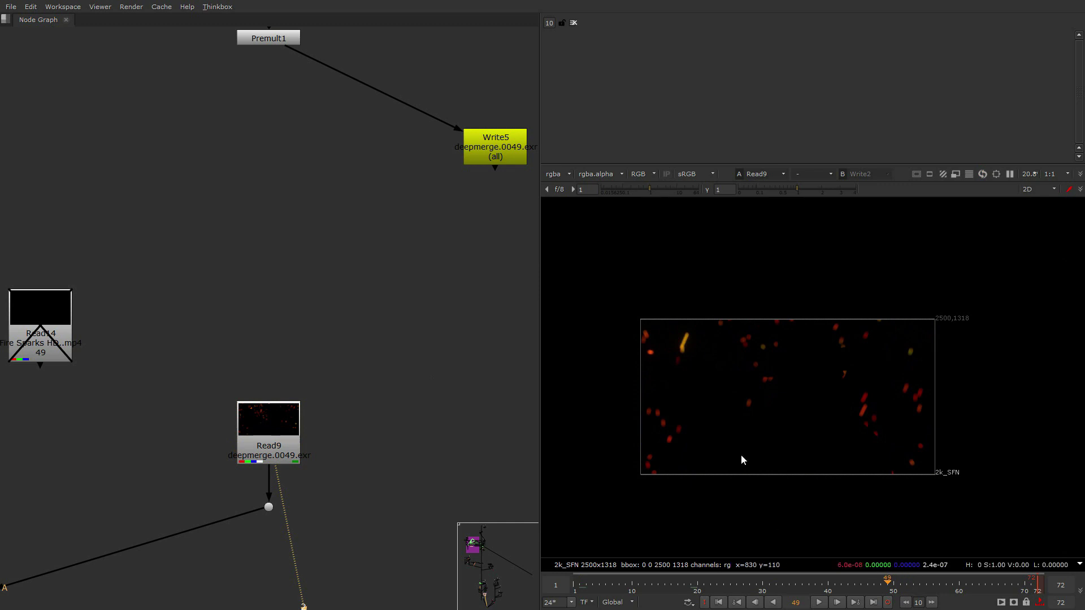
pyautogui.click(945, 584)
# View the combined Merge1 output at frame 59
pyautogui.scroll(2, 681, 393)
pyautogui.scroll(-4, 376, 352)
pyautogui.scroll(2, 156, 480)
pyautogui.moveTo(283, 344); pyautogui.dragTo(82, 456)
pyautogui.press('1')
pyautogui.scroll(-5, 290, 436)
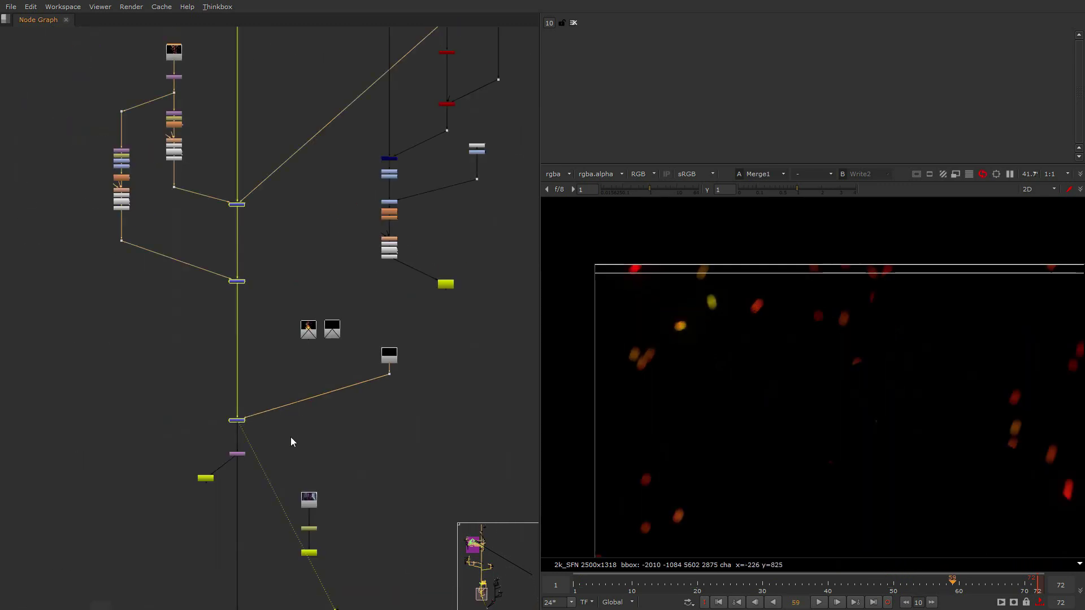
# View the pre-rendered Read15 footage of the finished shot at frame 59
pyautogui.moveTo(310, 281); pyautogui.dragTo(310, 470, button='middle')
pyautogui.scroll(-3, 310, 470)
pyautogui.scroll(8, 353, 380)
pyautogui.scroll(-7, 285, 424)
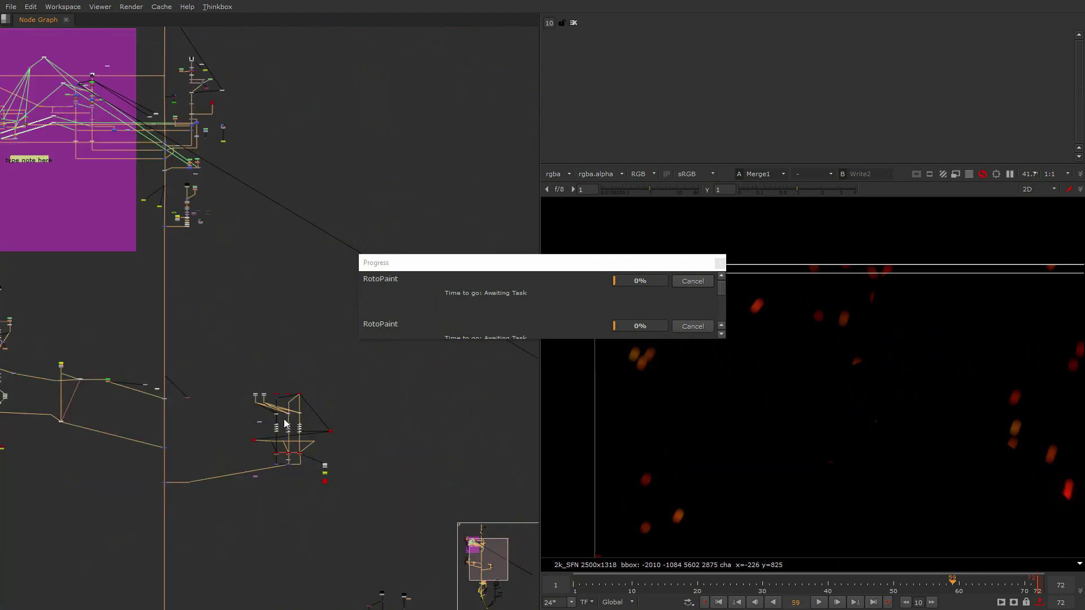
pyautogui.moveTo(341, 556); pyautogui.dragTo(315, 283, button='middle')
pyautogui.scroll(10, 314, 279)
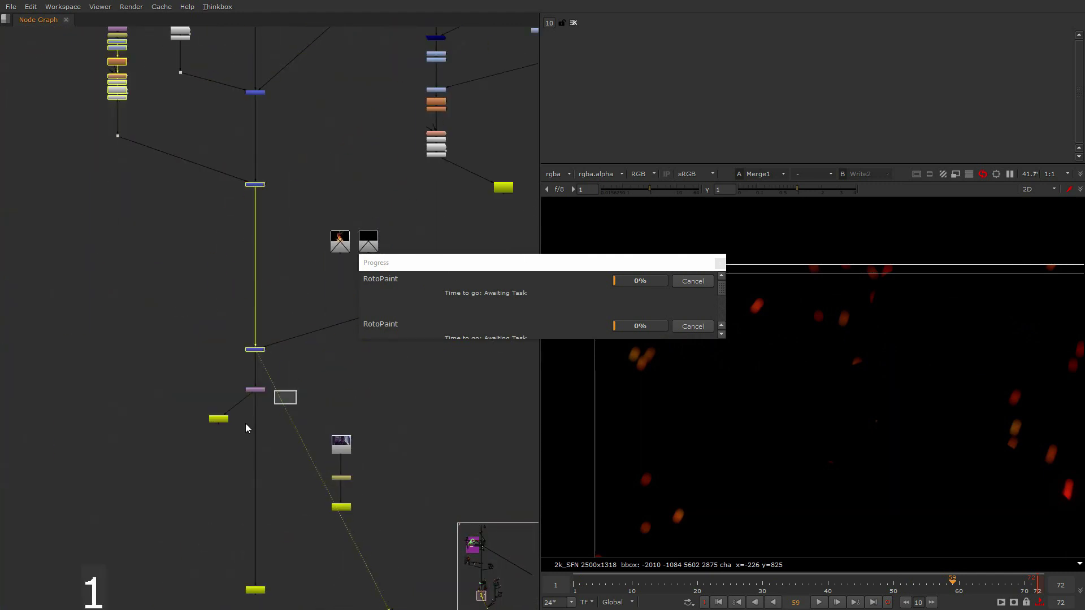
pyautogui.click(342, 446)
pyautogui.press('1')
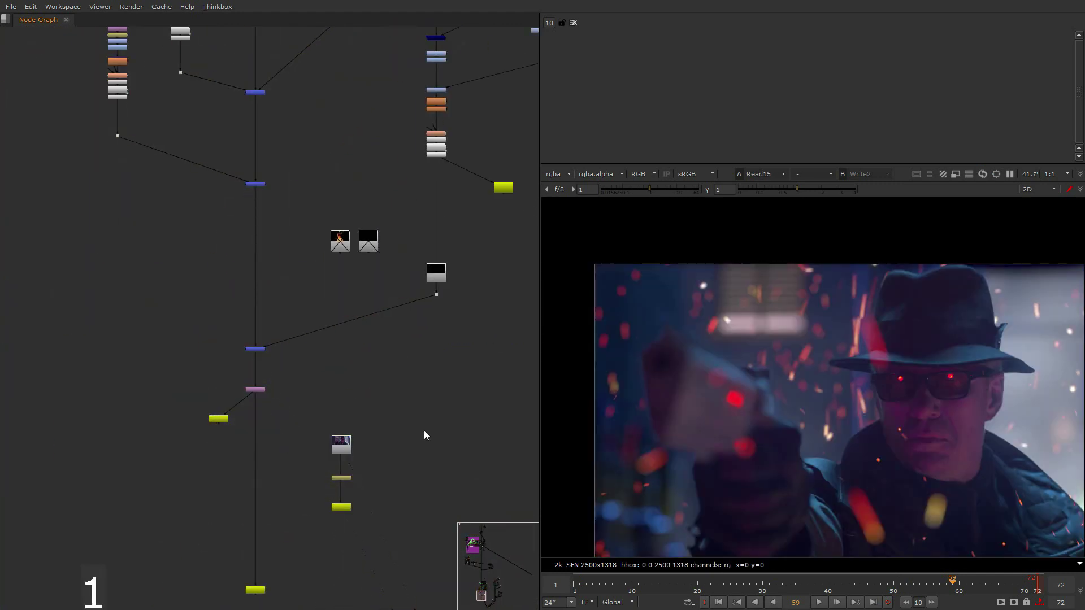
# Examine the overall layout of the complete node tree alongside the finished composite
pyautogui.scroll(-15, 424, 429)
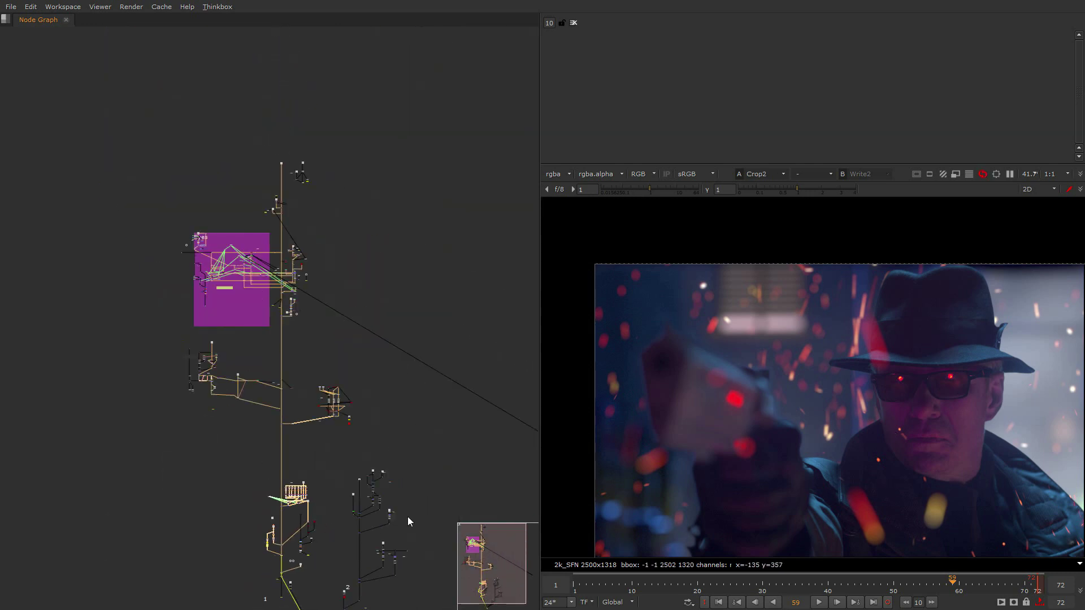
pyautogui.scroll(5, 251, 582)
pyautogui.scroll(6, 375, 588)
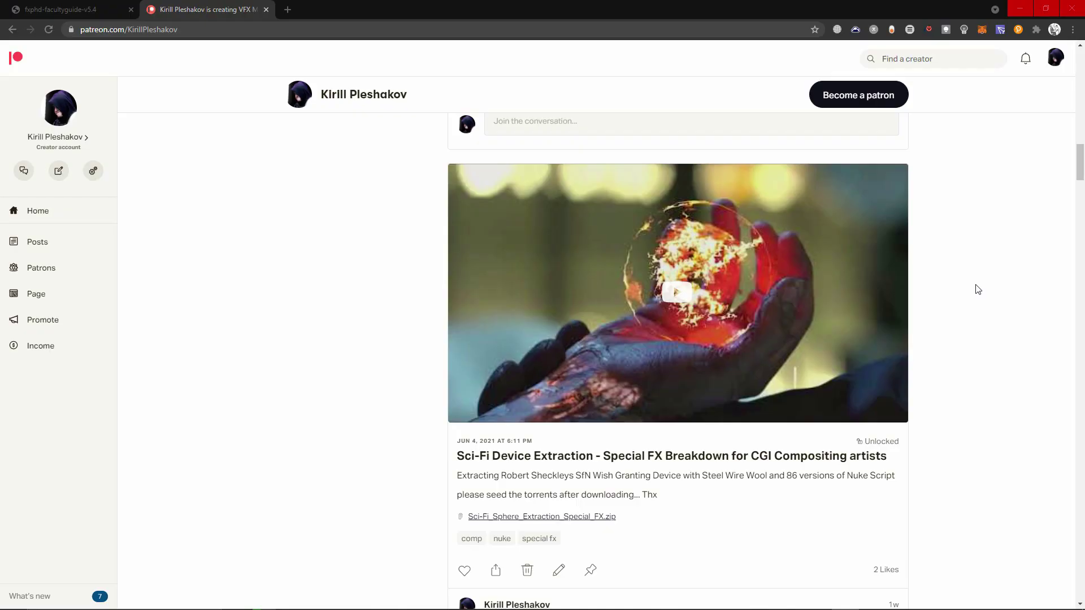
# Look through the project posts on the creator's Patreon page and switch back to Nuke
pyautogui.scroll(-1, 978, 289)
pyautogui.scroll(-11, 978, 290)
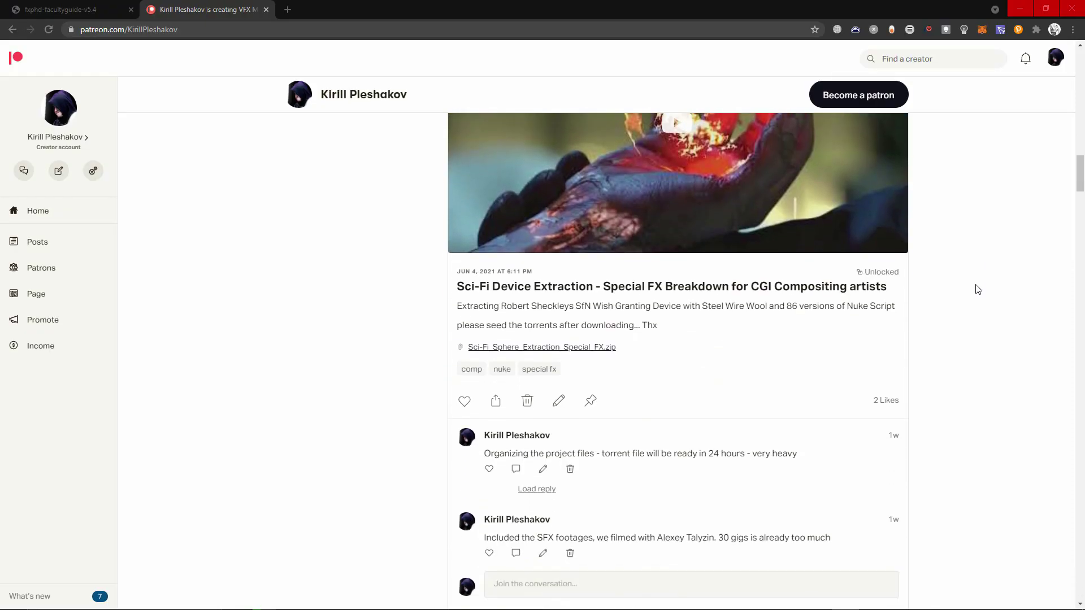
pyautogui.scroll(-10, 978, 290)
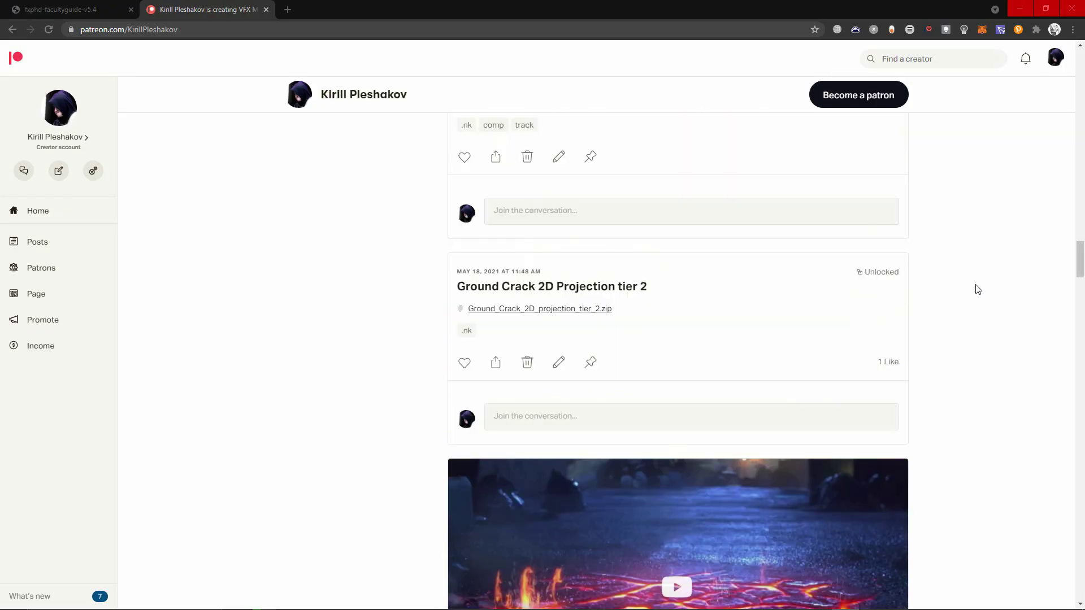
pyautogui.scroll(-20, 370, 441)
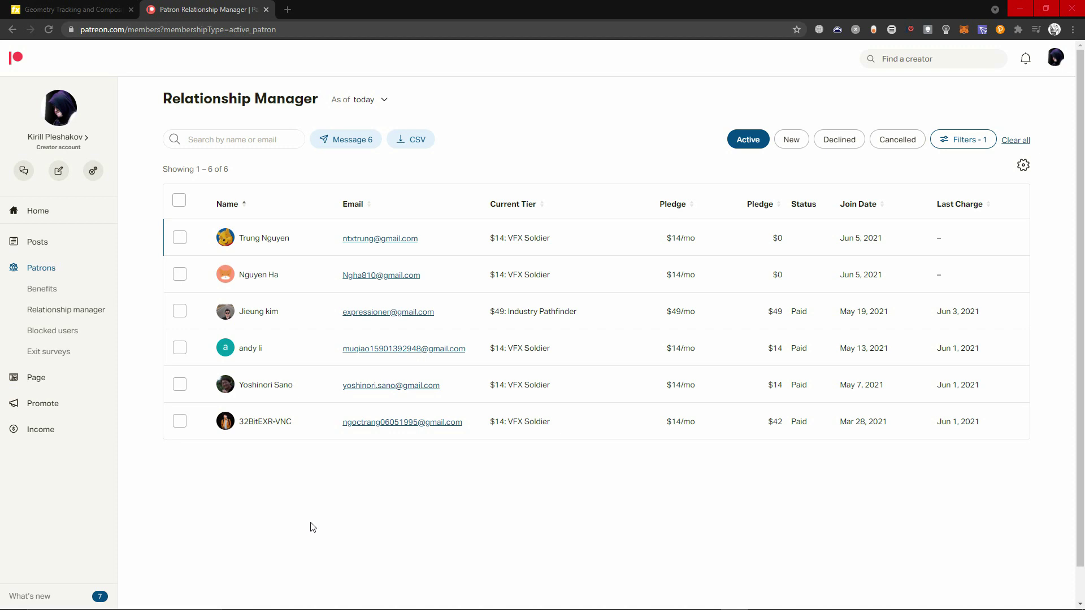
pyautogui.hotkey('alt', 'Tab')
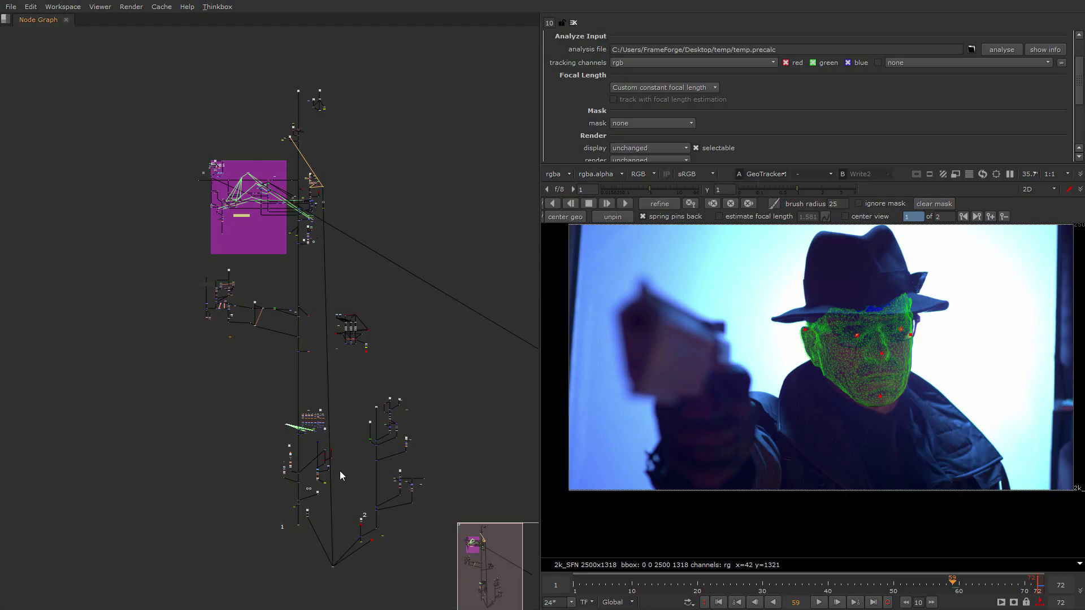